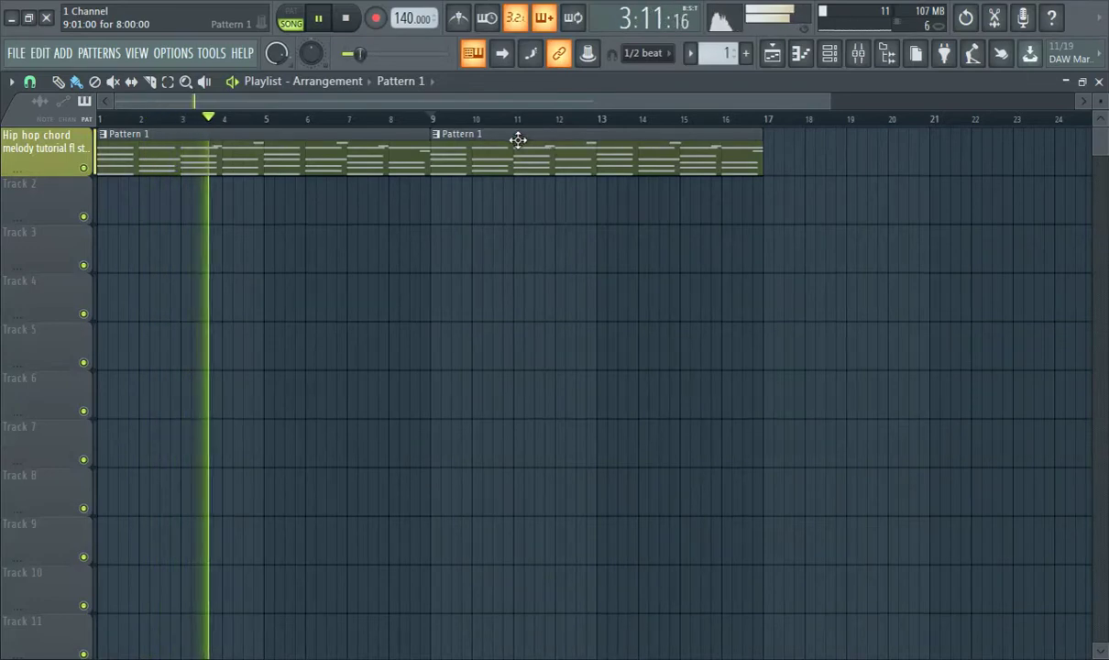
Step: Stop playback, then create Pattern 2 and place its clip at bar 1 of playlist Track 2
left_click(318, 18)
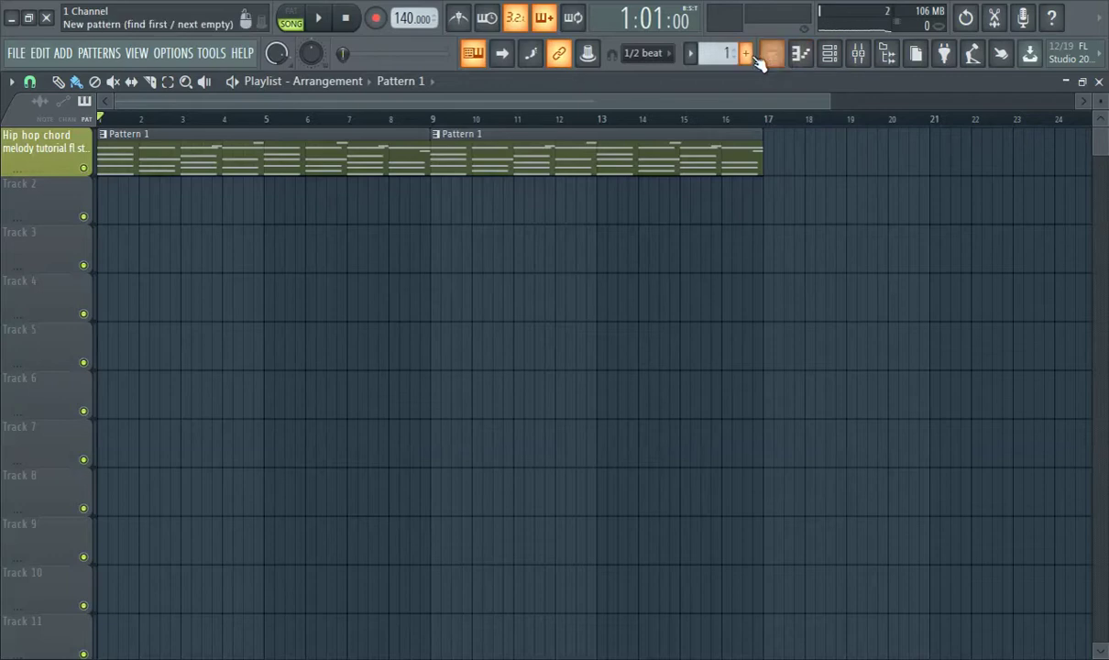
left_click(144, 204)
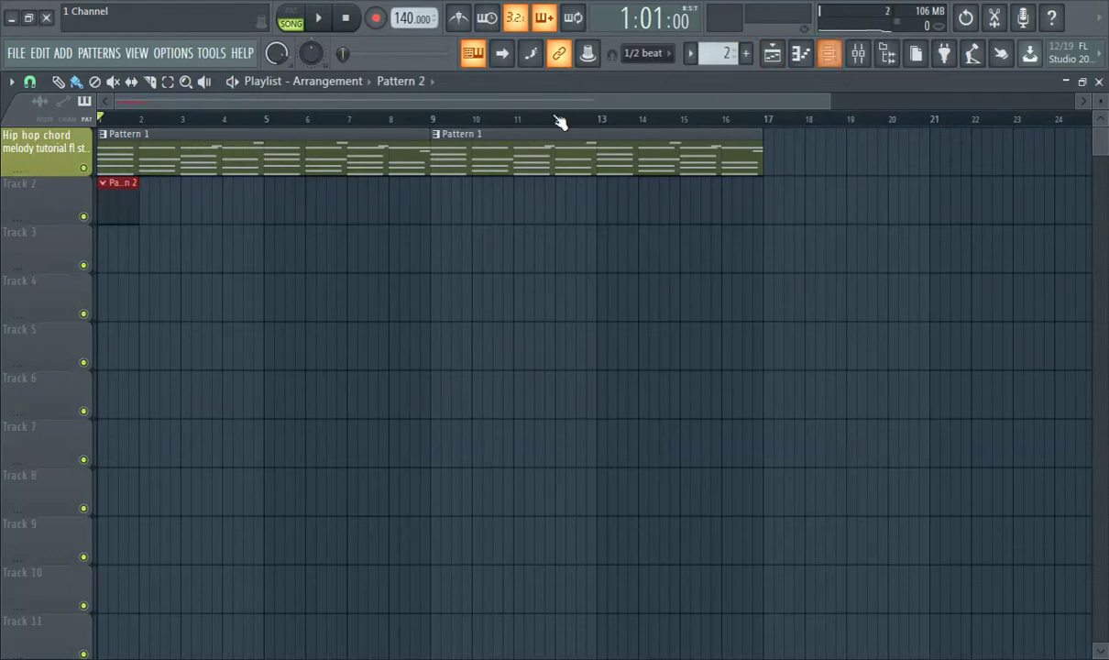
Step: Clone the Classic channel in the channel rack and return to the playlist
left_click(838, 53)
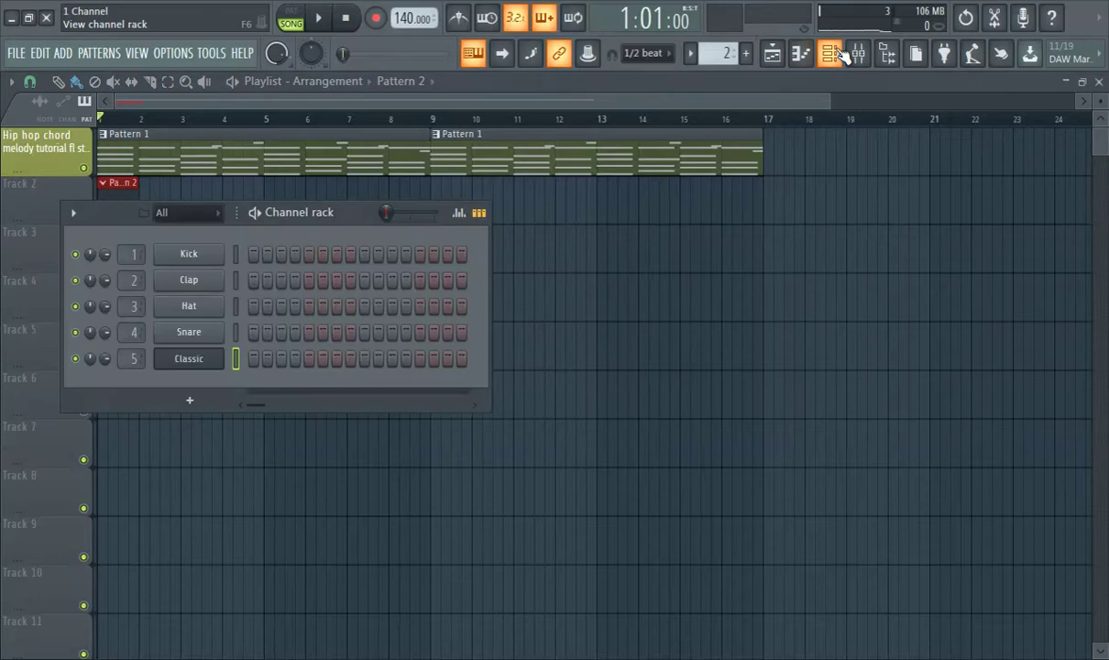
right_click(188, 358)
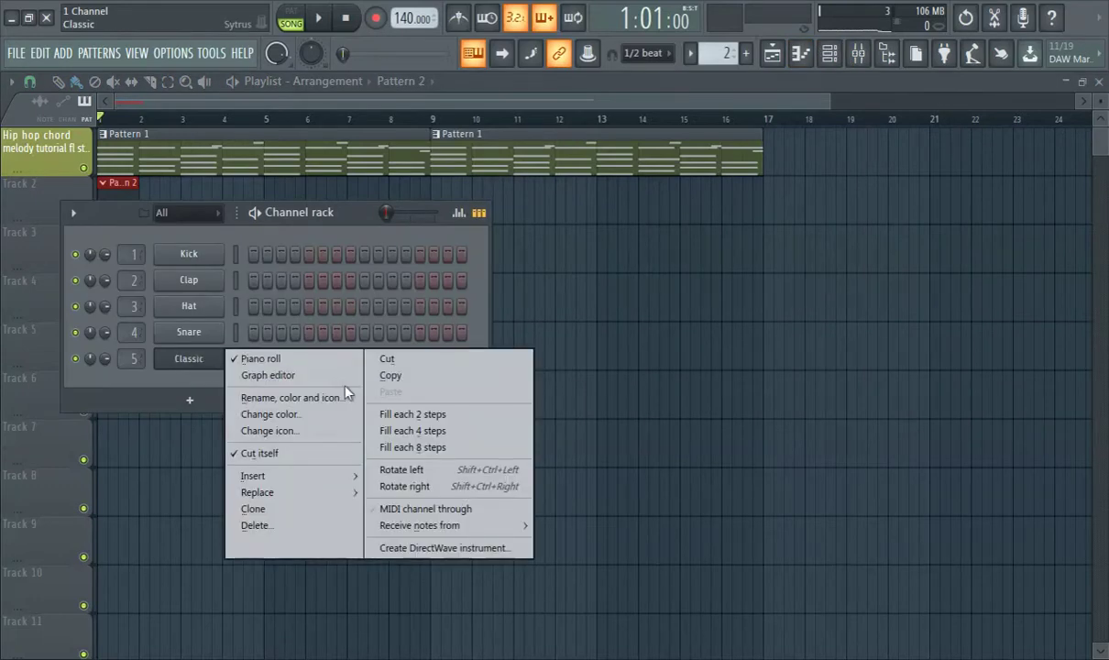
left_click(253, 509)
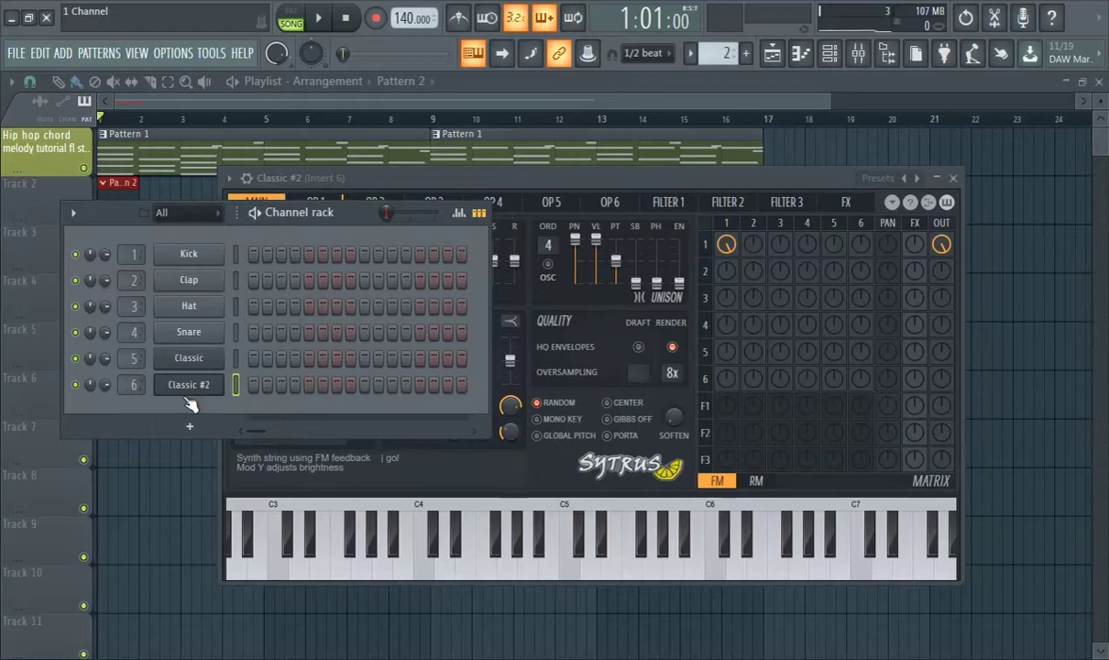
left_click(183, 394)
key("F6")
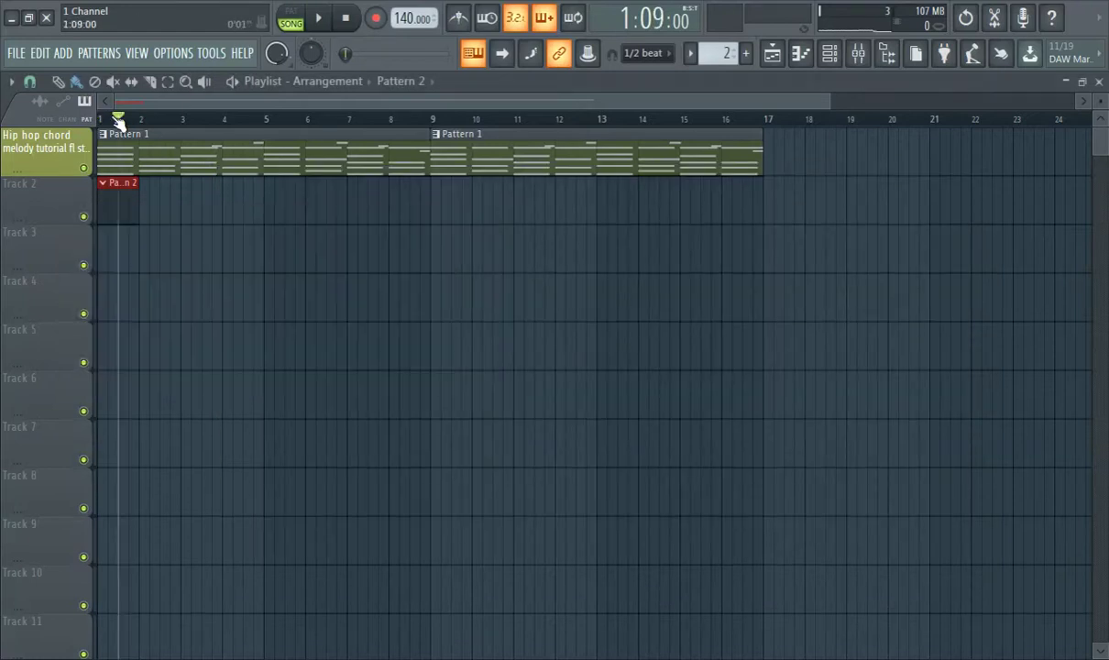
left_click_drag(120, 203, 148, 205)
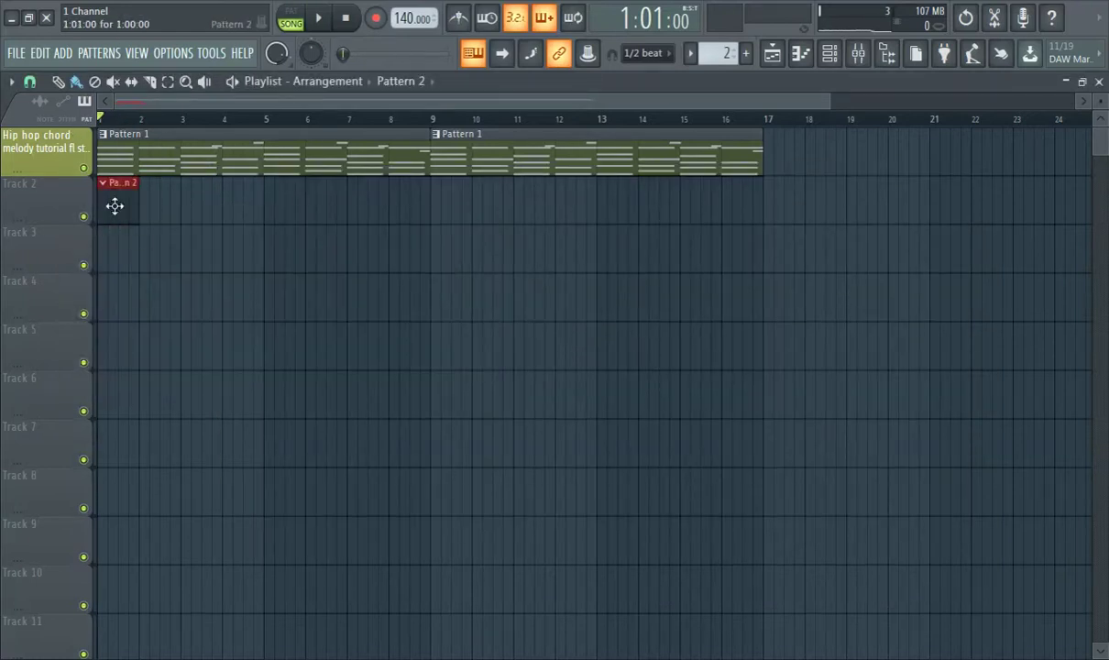
Step: Copy the Classic channel's notes from Pattern 1 and paste them into the Classic #2 channel in Pattern 2
left_click(828, 55)
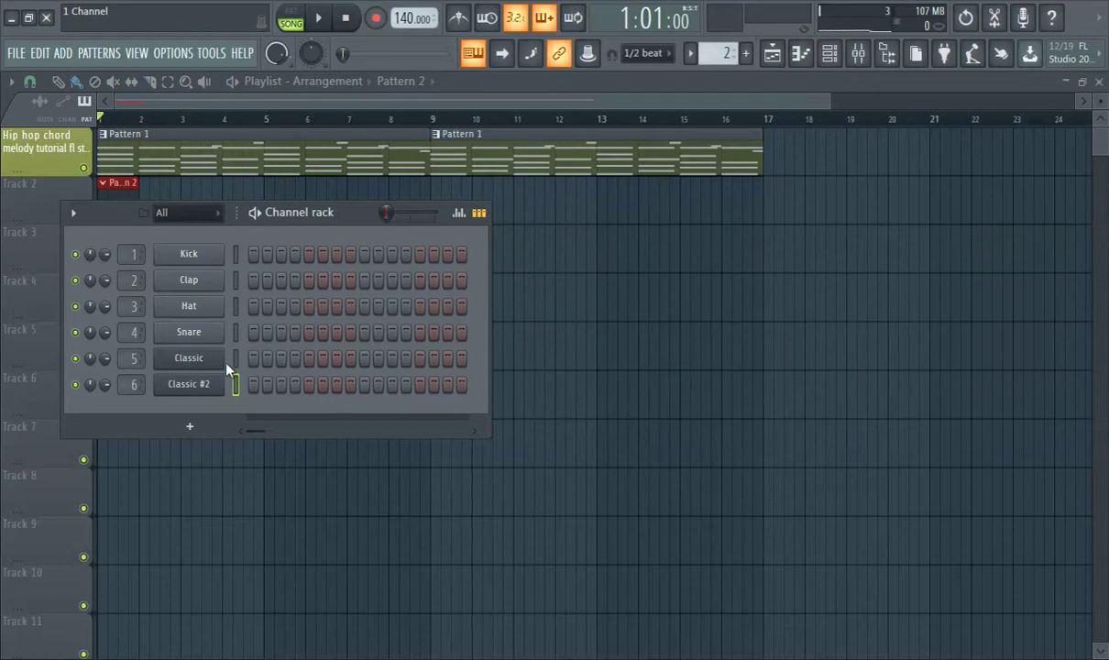
left_click(690, 54)
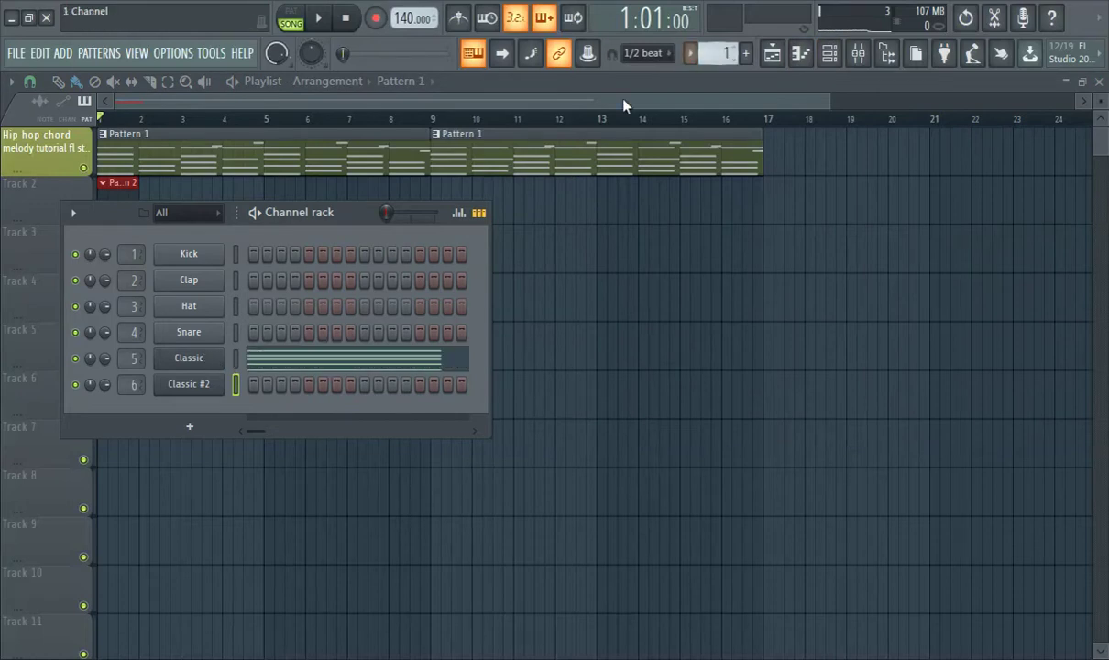
right_click(209, 359)
left_click(412, 376)
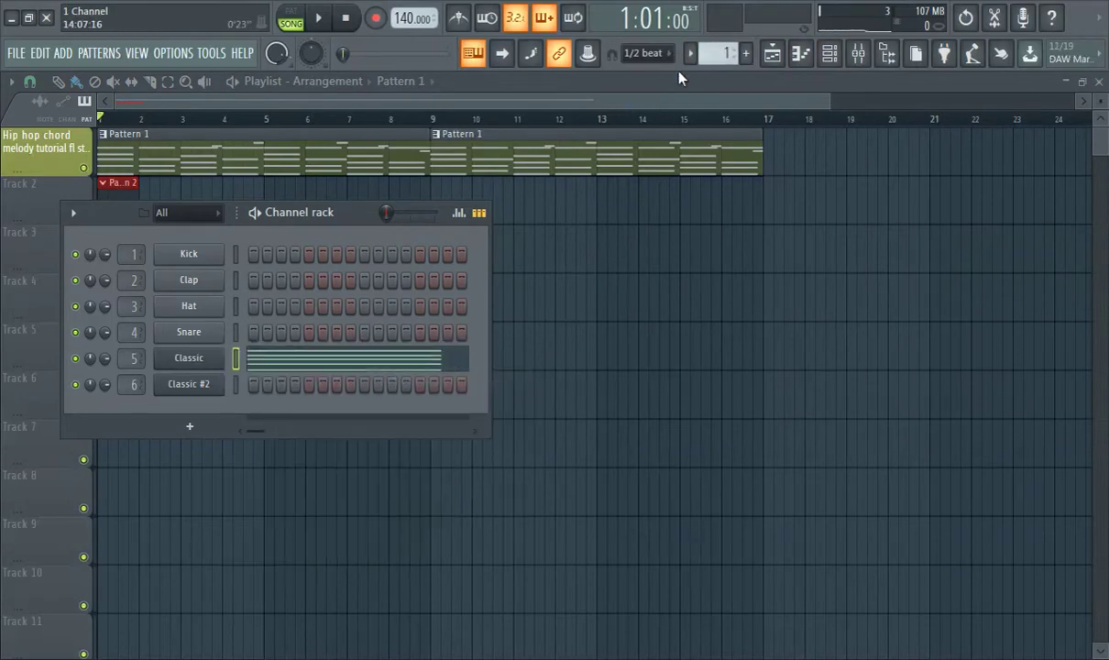
scroll(708, 52, "up", 1)
right_click(182, 385)
left_click(392, 417)
key("F6")
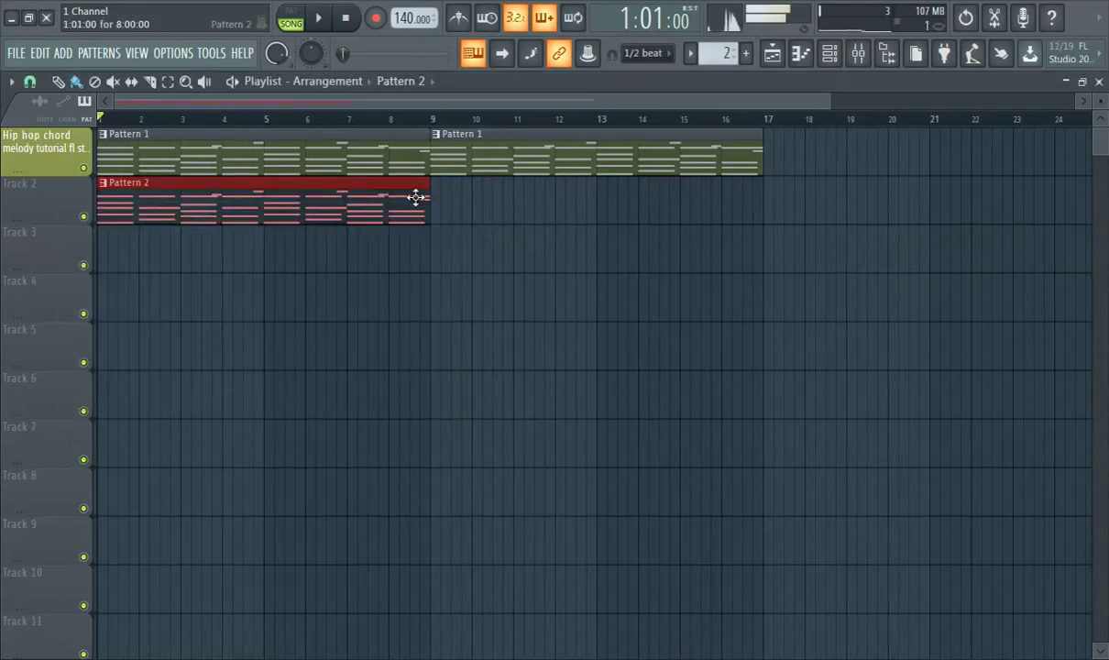
Step: Duplicate the Pattern 2 clip to bar 9 on Track 2 and briefly play the arrangement
key("ctrl+b")
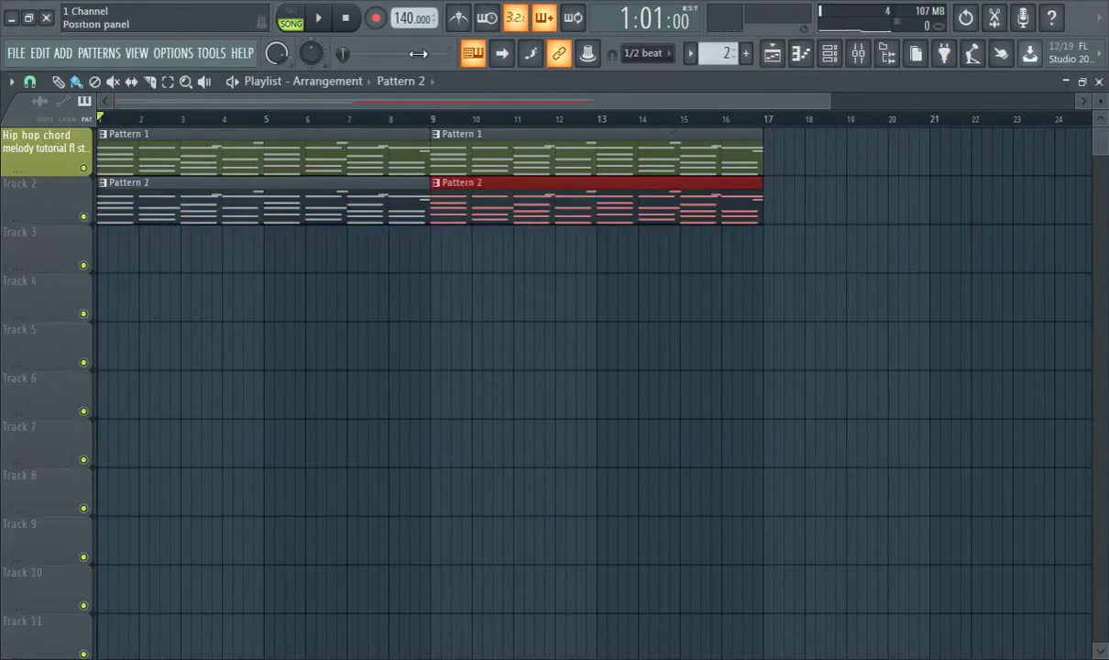
left_click(325, 18)
left_click(323, 20)
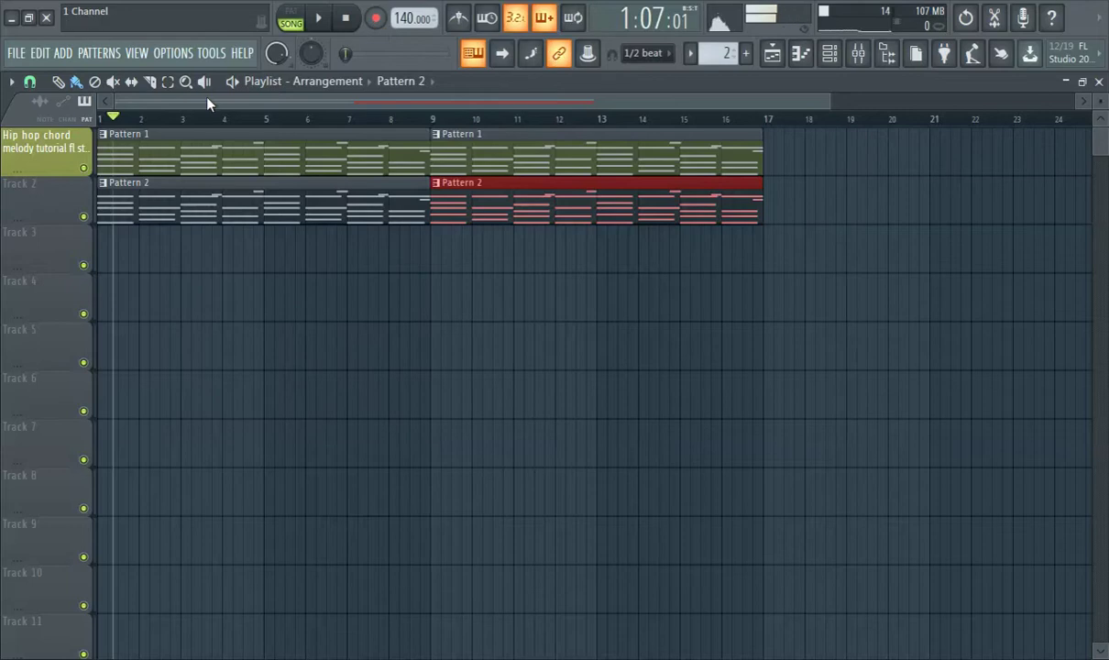
Step: Load Fruity Convolver into the first effect slot of mixer Insert 6 and choose its Blur White preset
left_click(856, 55)
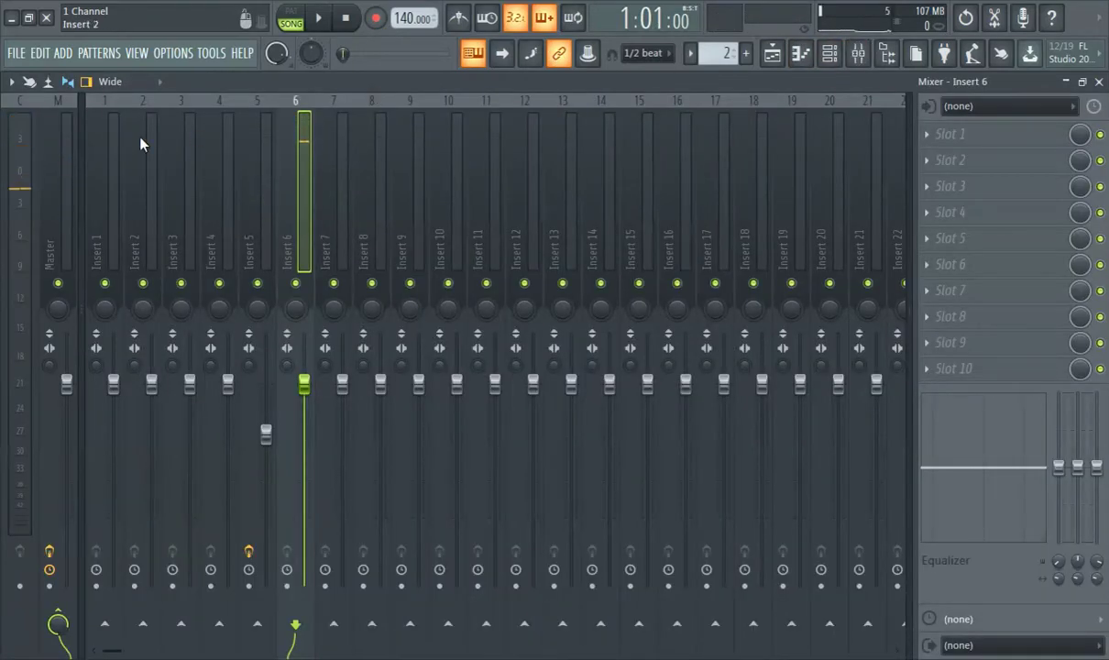
left_click(833, 53)
left_click(833, 53)
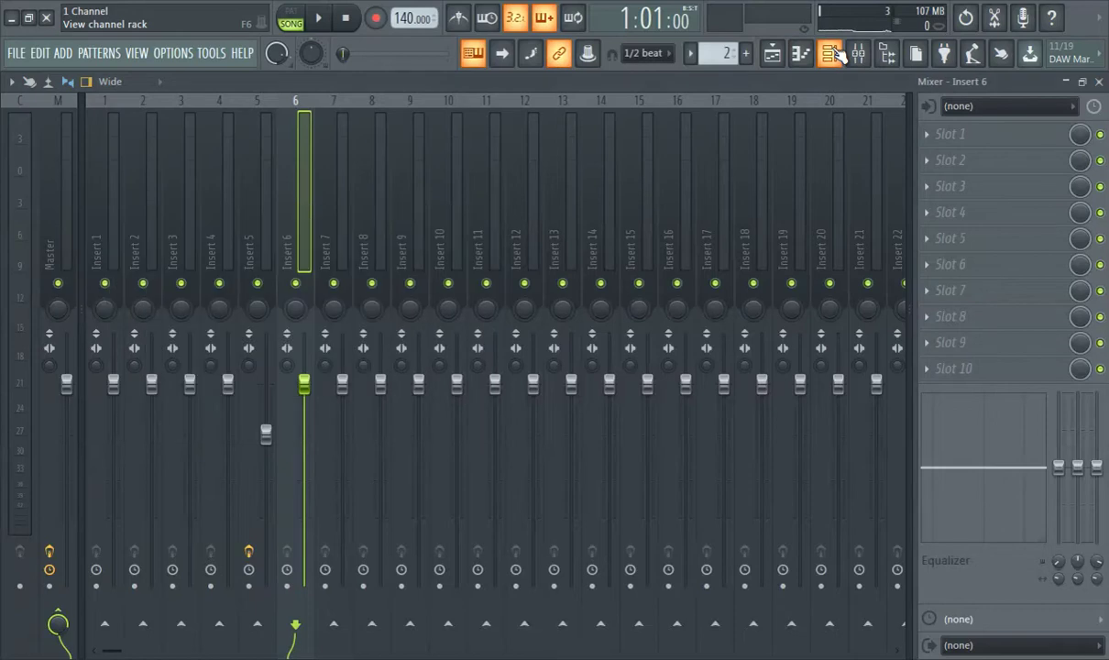
left_click(951, 138)
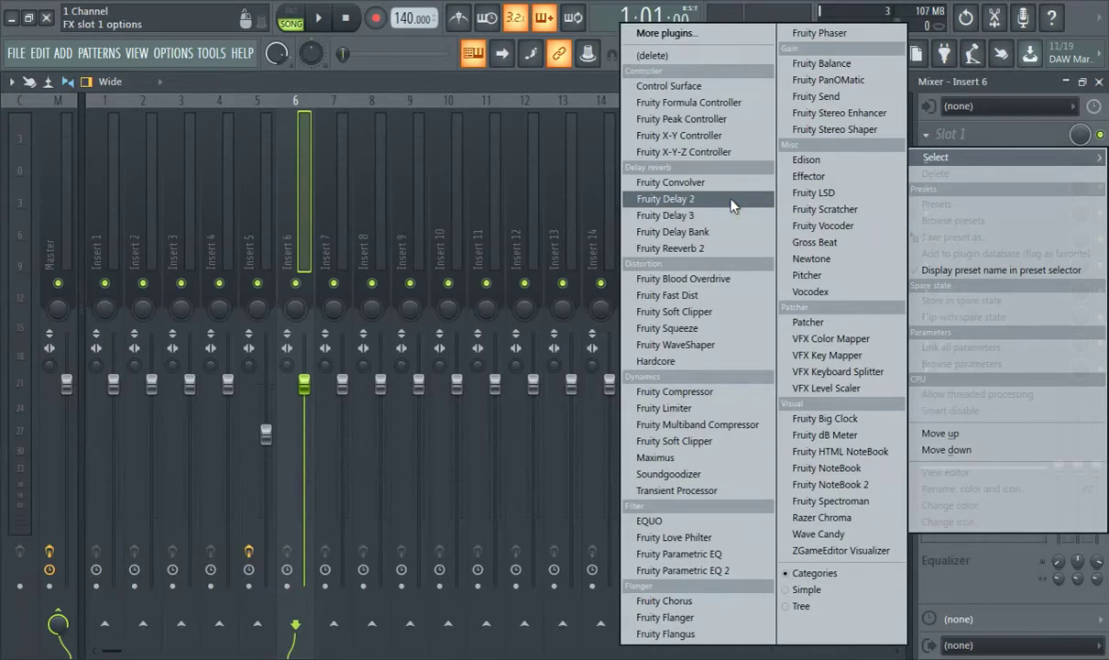
left_click(719, 183)
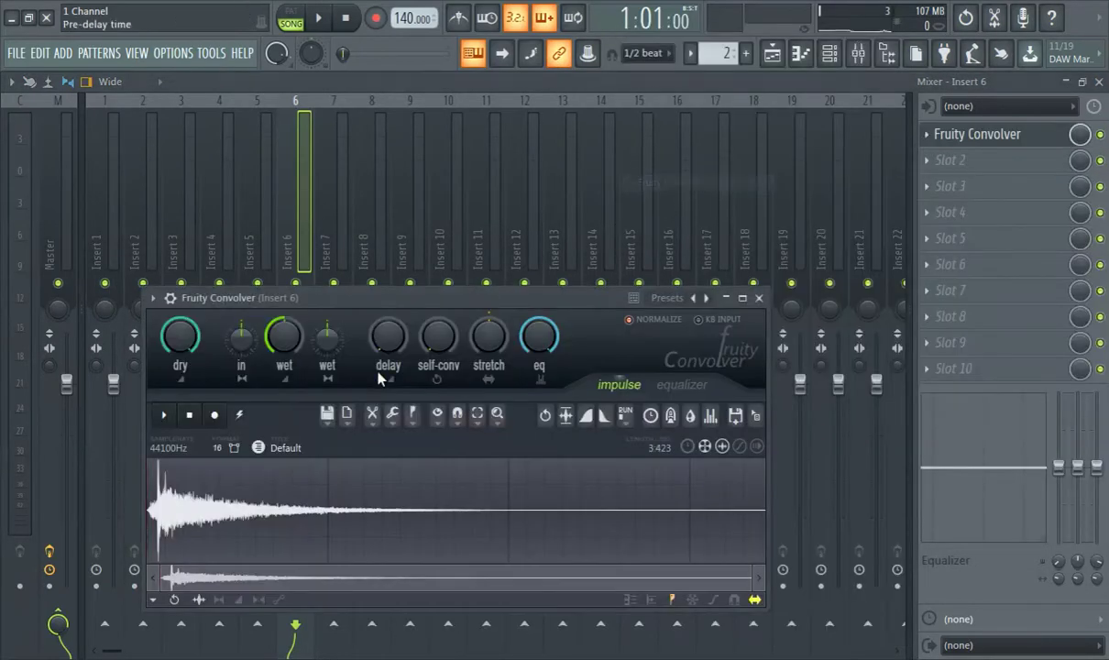
left_click(705, 297)
left_click(705, 298)
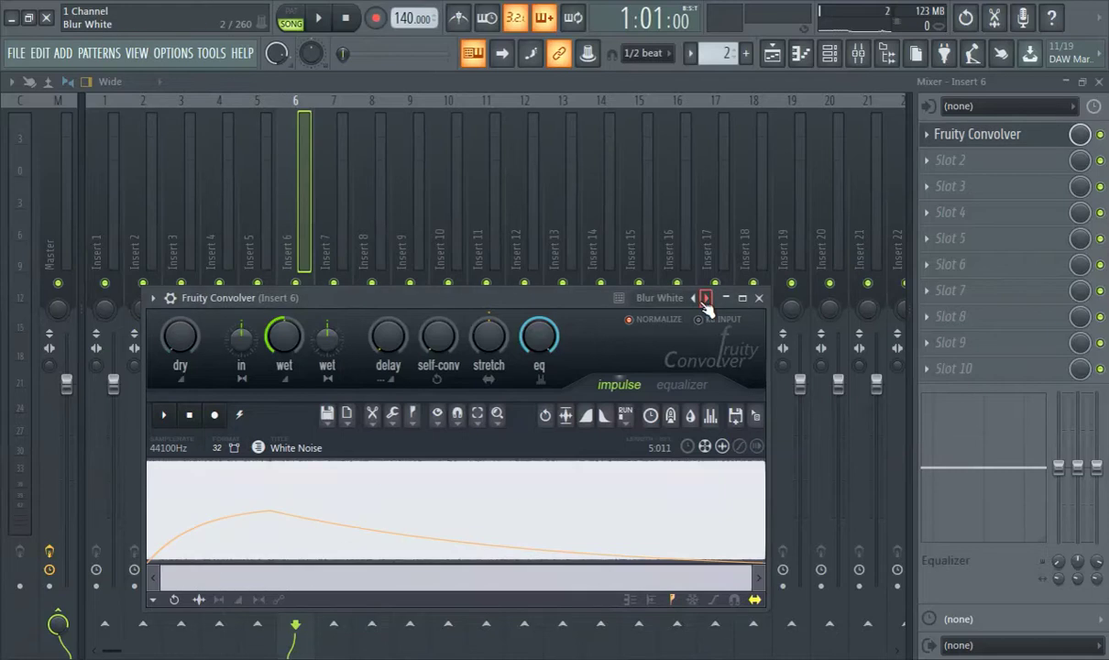
Step: Lower the Insert 6 fader during playback, then mute and unmute Insert 6 to compare the sound with and without the layer
left_click(318, 18)
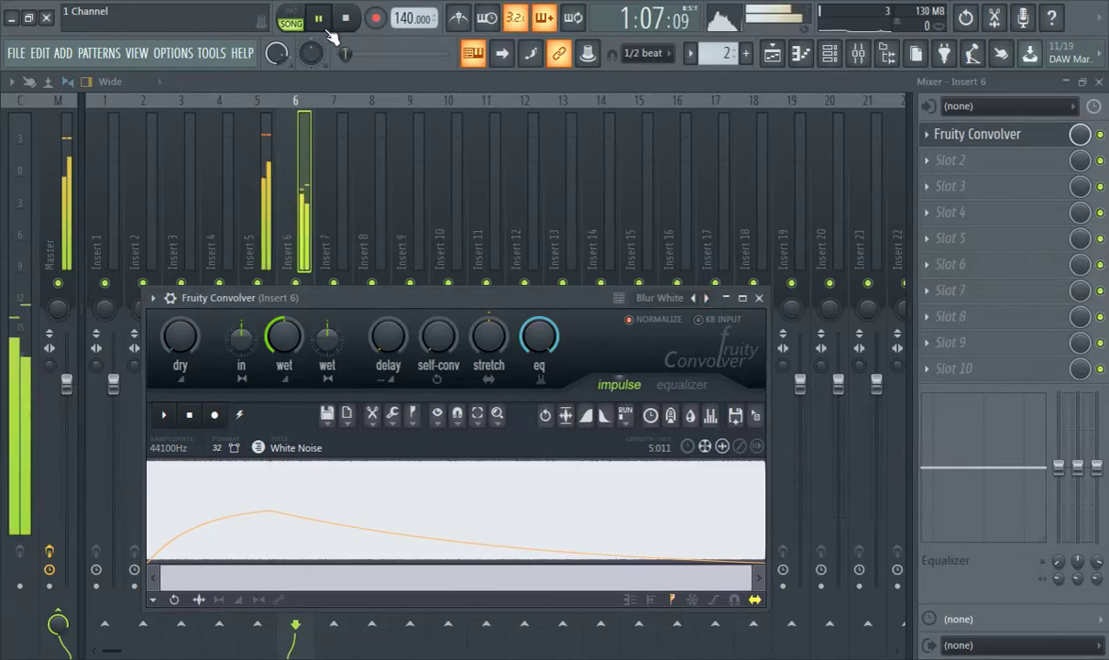
key("Escape")
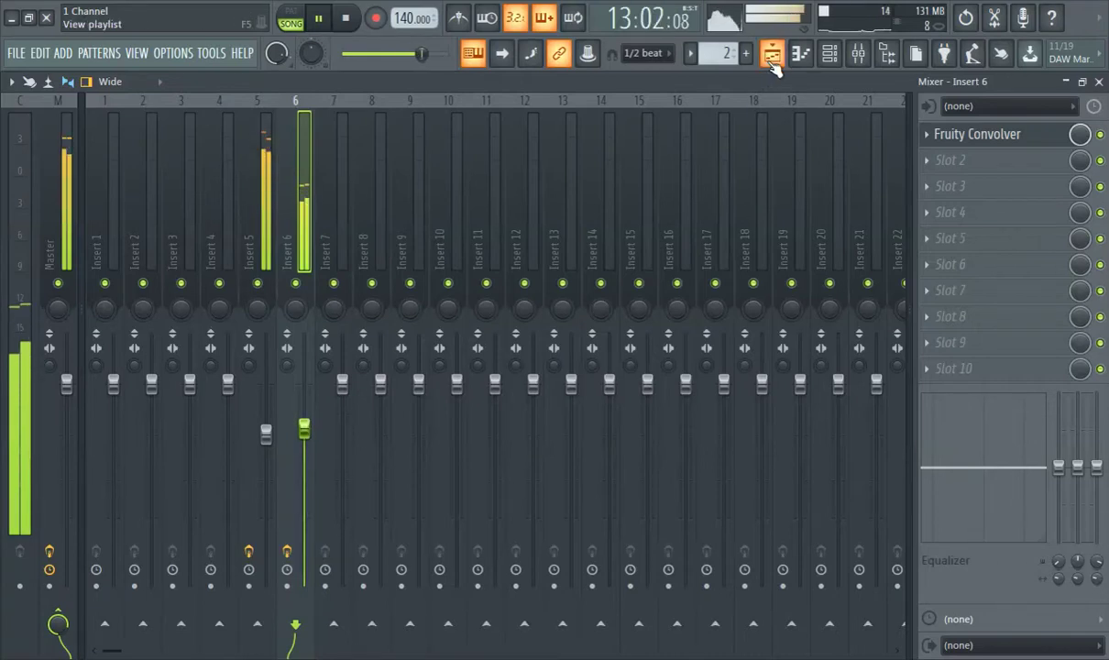
left_click(296, 283)
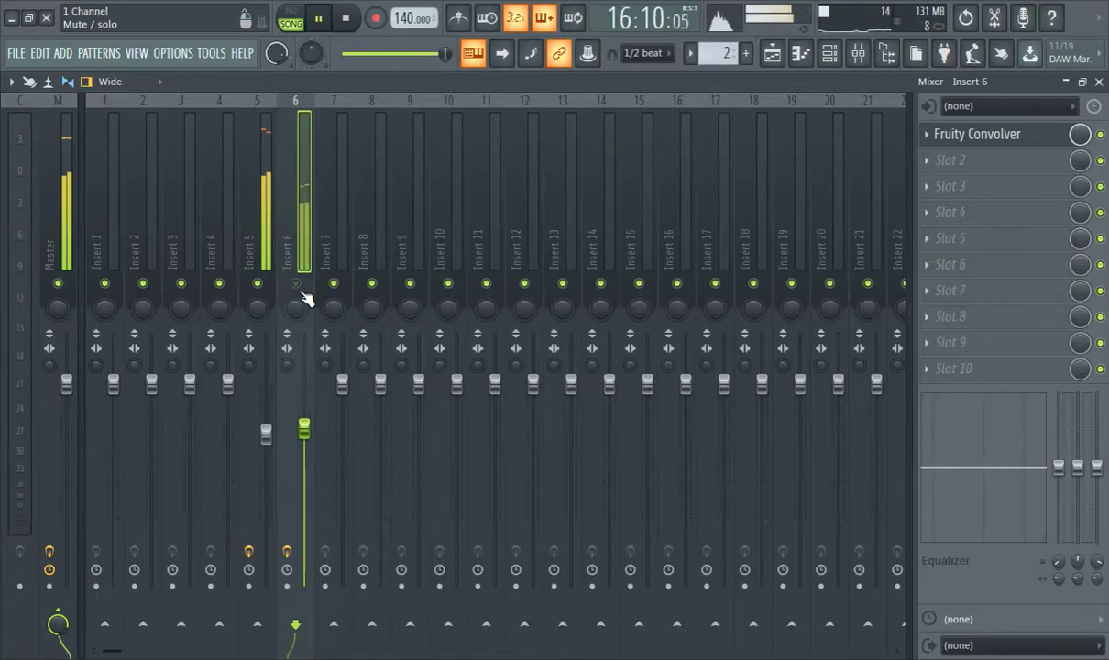
left_click(300, 289)
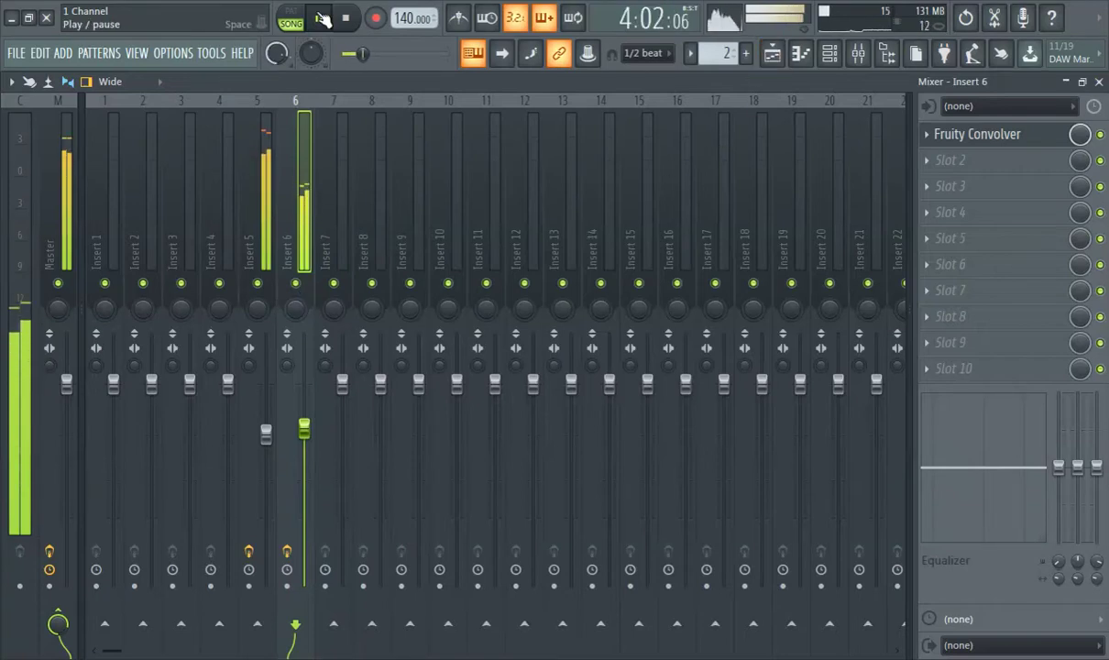
Step: Remove the Pattern 2 clip at bar 1, play the arrangement to compare the two sections, and put the clip back
left_click(773, 54)
right_click(344, 222)
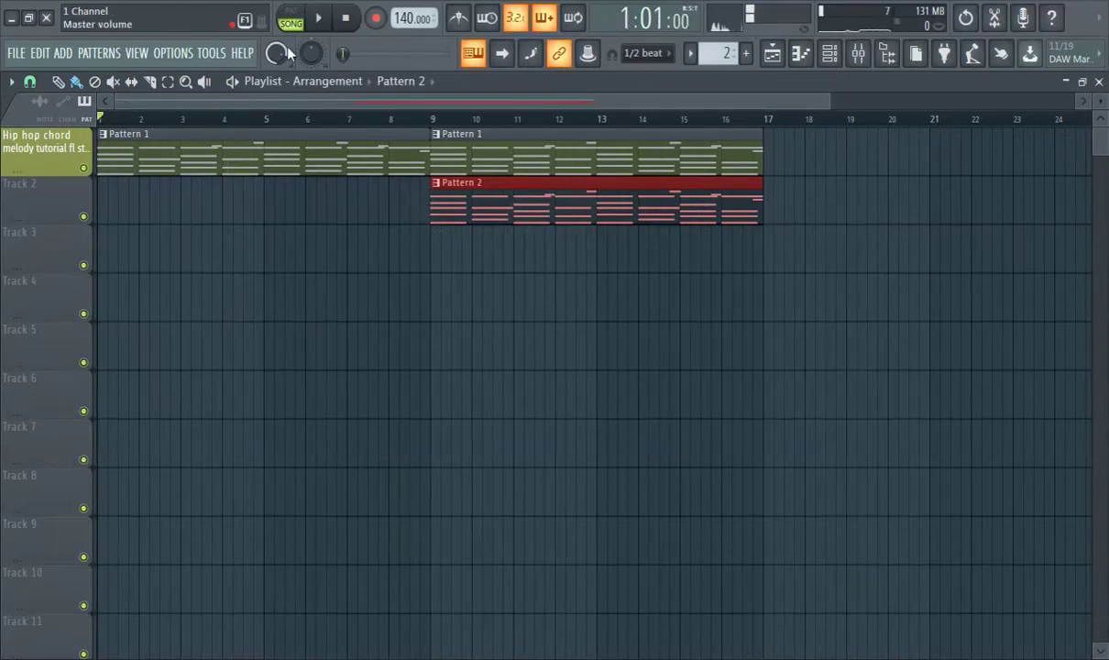
left_click(312, 22)
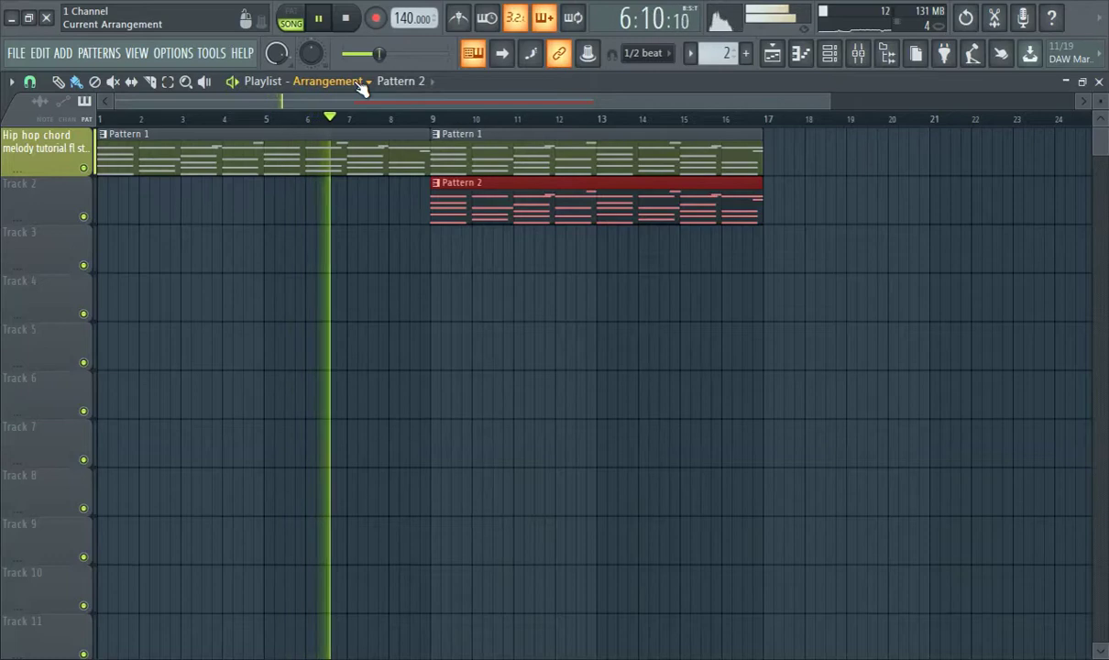
left_click(320, 21)
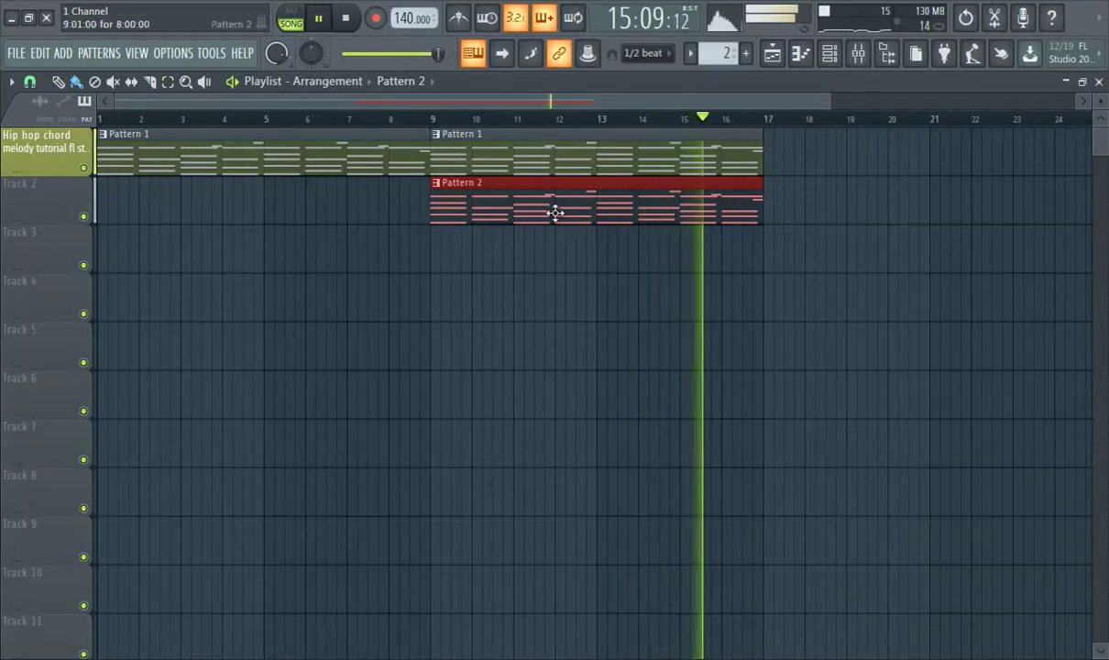
left_click_drag(114, 235, 52, 194)
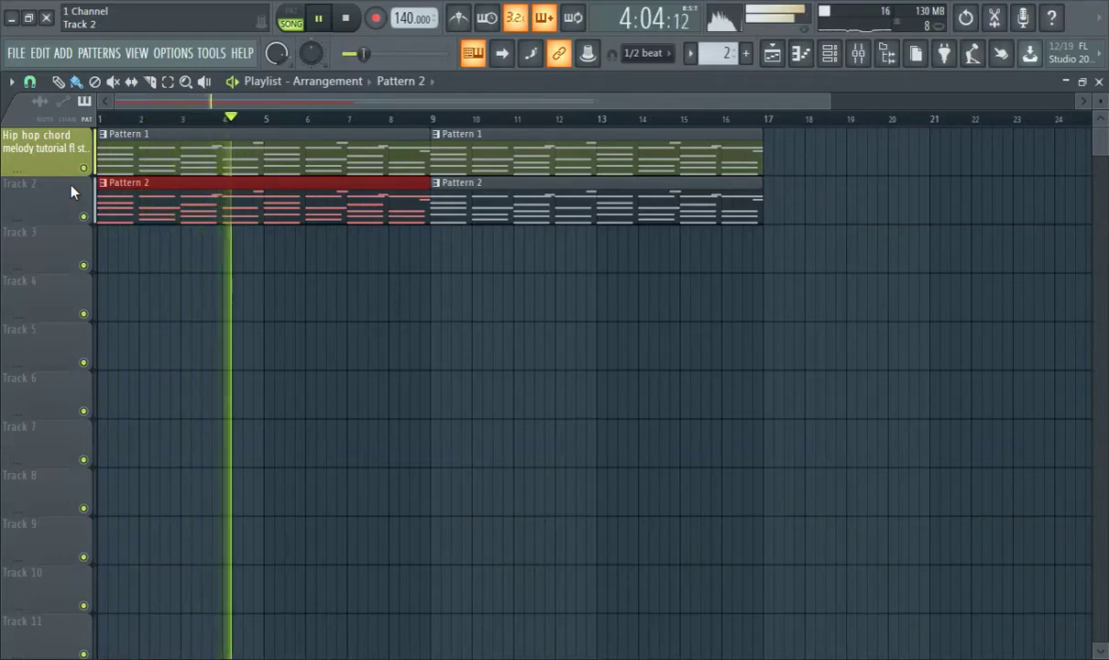
Step: Add a Pattern 1 clip on Track 1 and a Pattern 2 clip on Track 2, both starting at bar 17
left_click(715, 158)
left_click(797, 160)
left_click(745, 205)
left_click(781, 206)
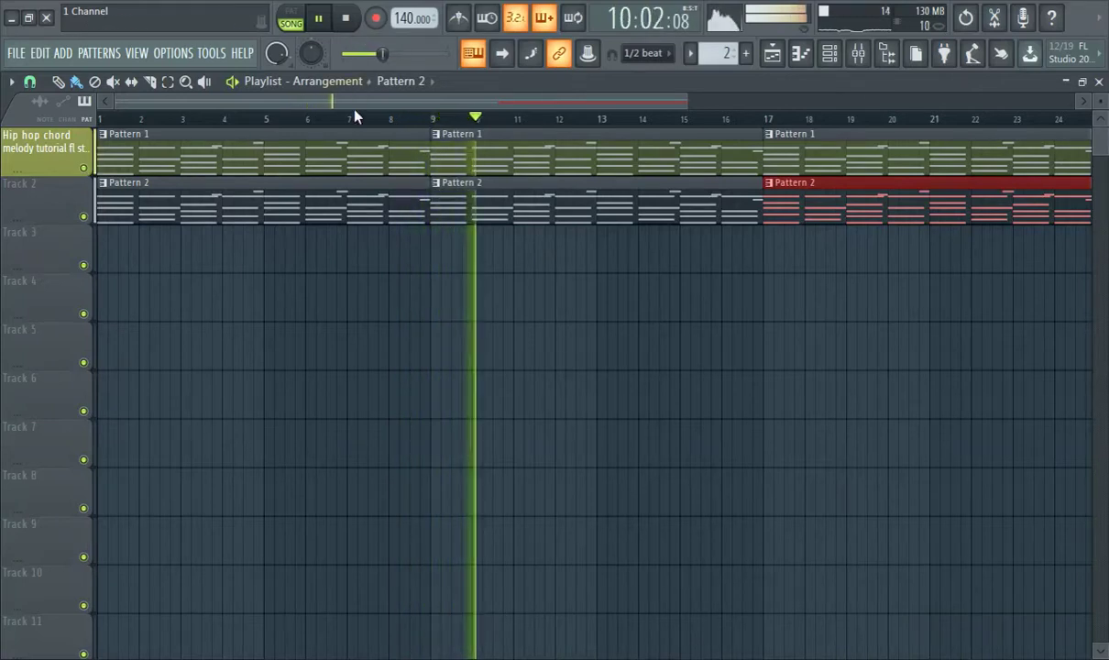
Step: Create Pattern 3 and place its clip at bar 1 of playlist Track 3
left_click(745, 54)
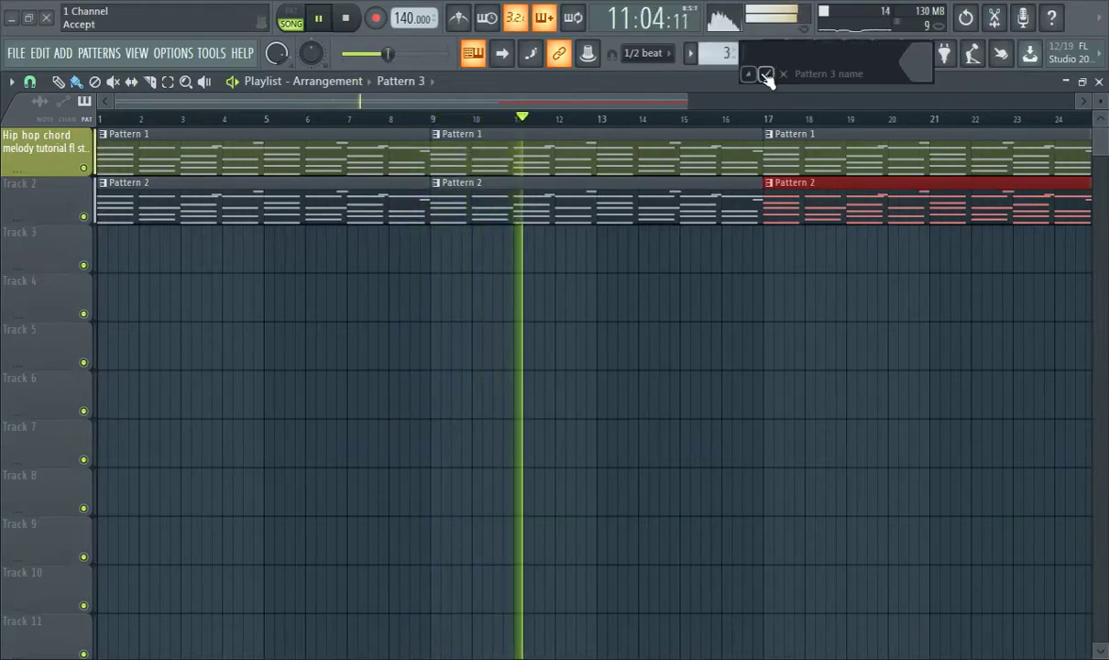
left_click(106, 256)
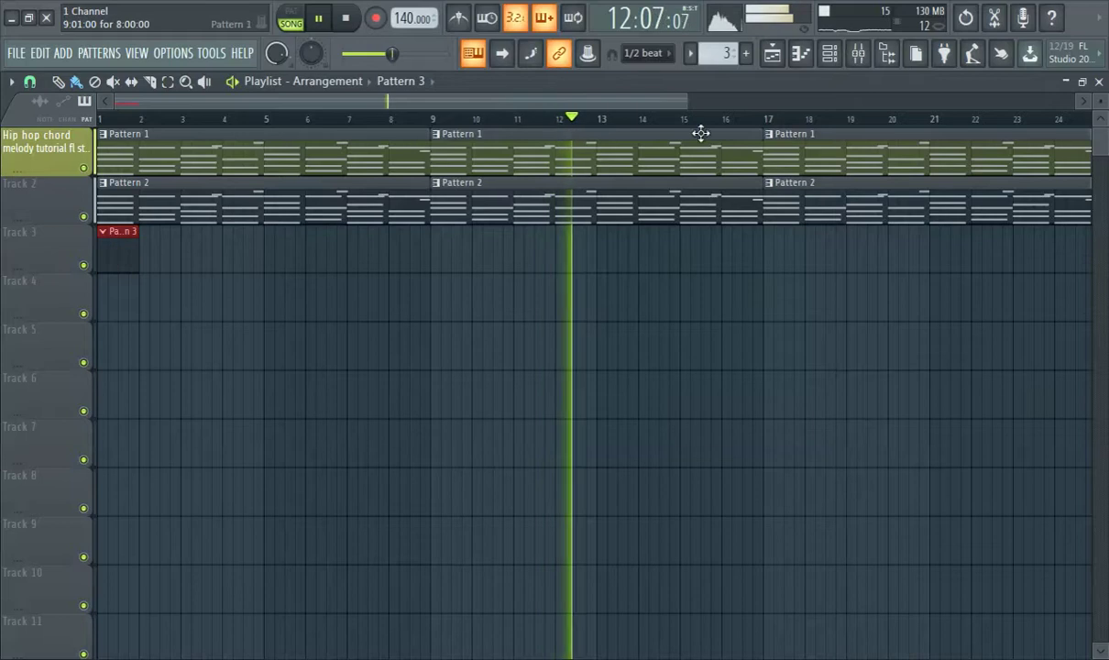
Step: Add a GMS synthesizer channel and load the Bass 1 MC program from its Basses bank
left_click(835, 63)
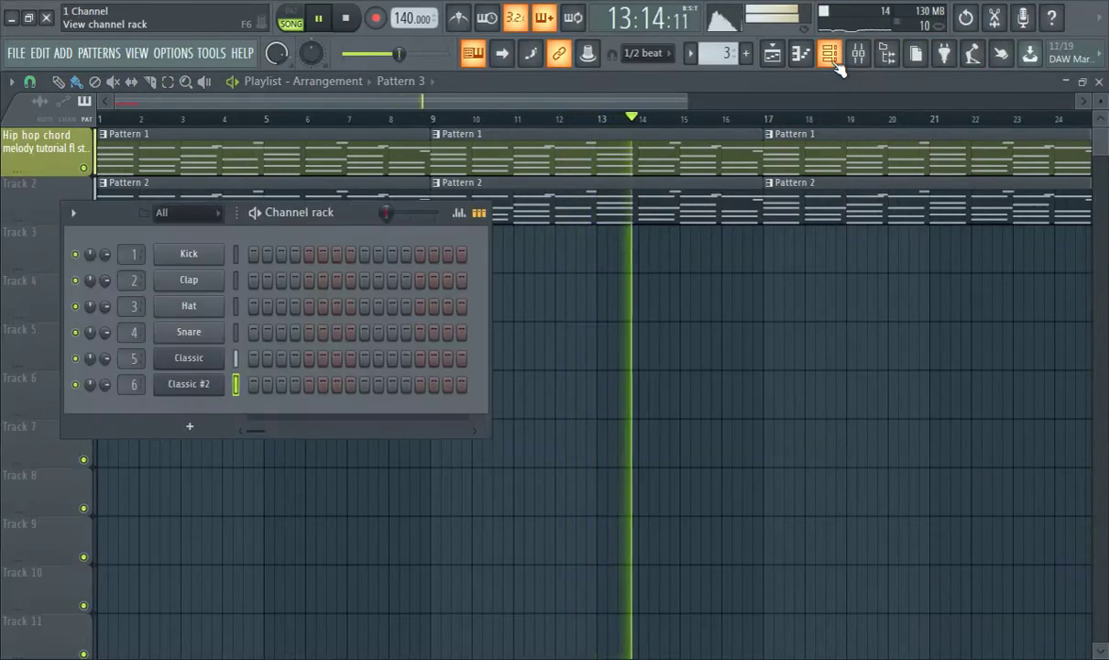
left_click(63, 53)
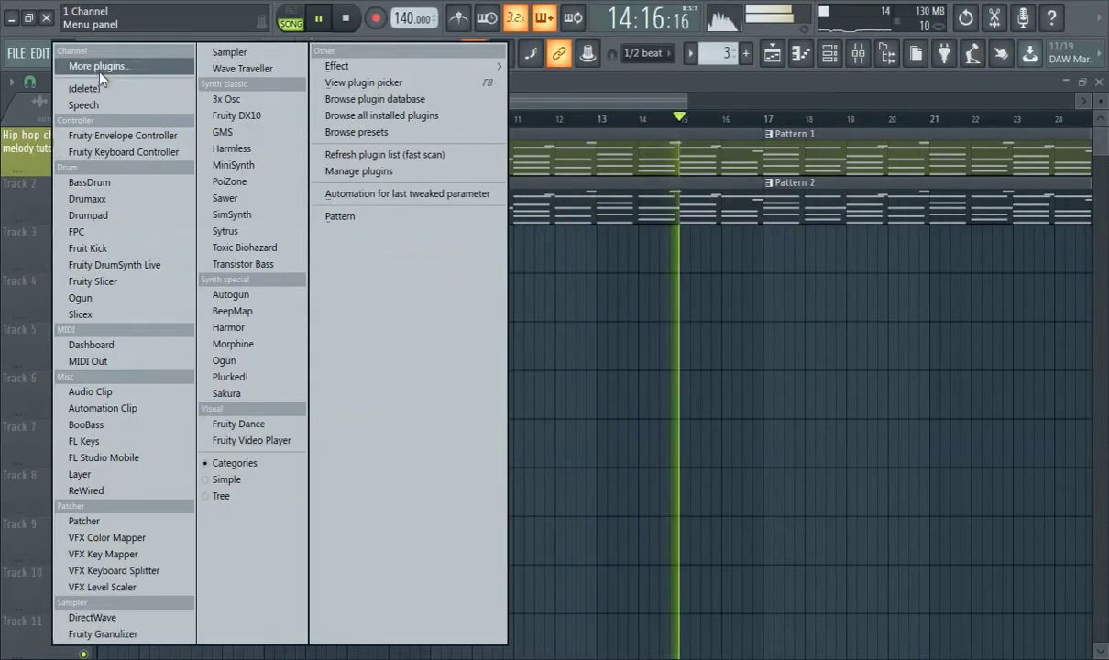
left_click(240, 132)
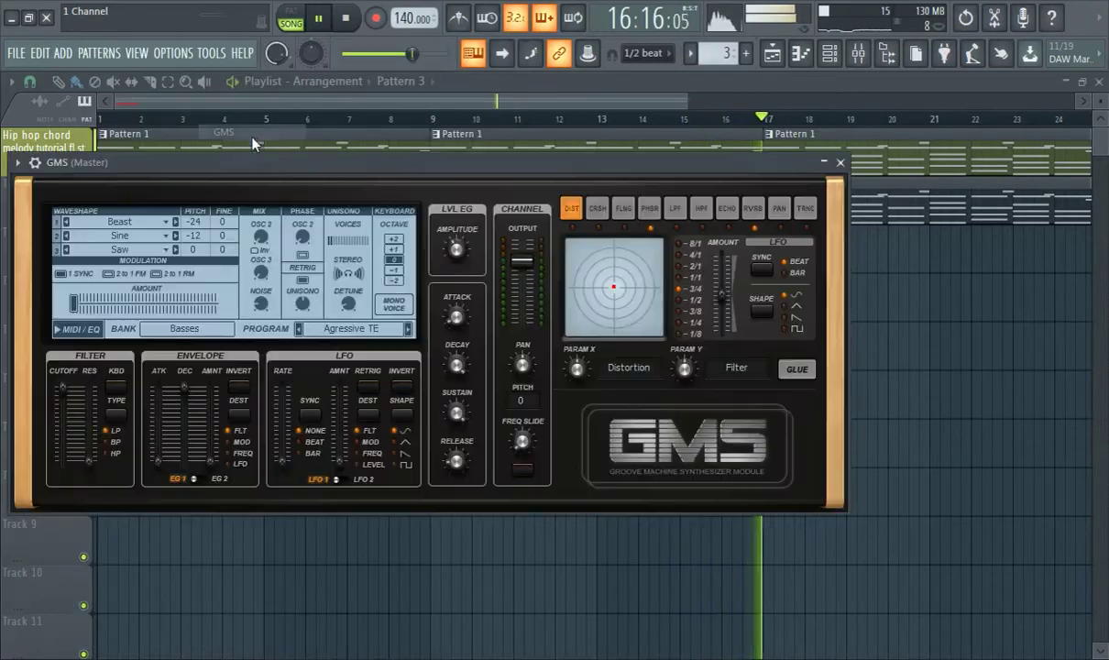
left_click(331, 337)
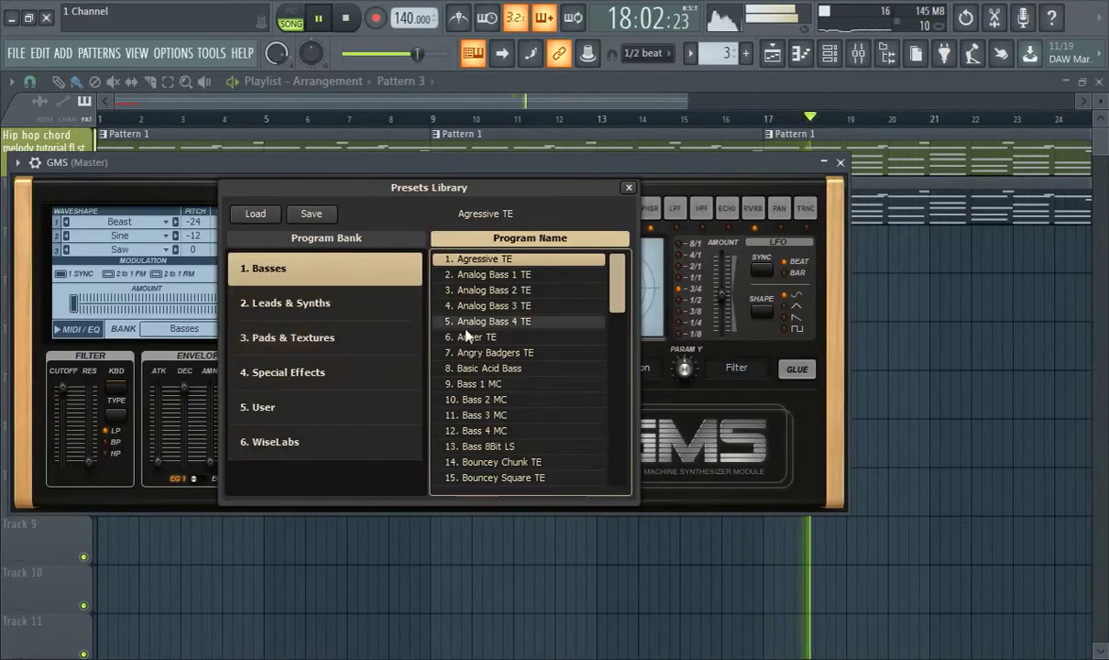
left_click(479, 385)
left_click(479, 392)
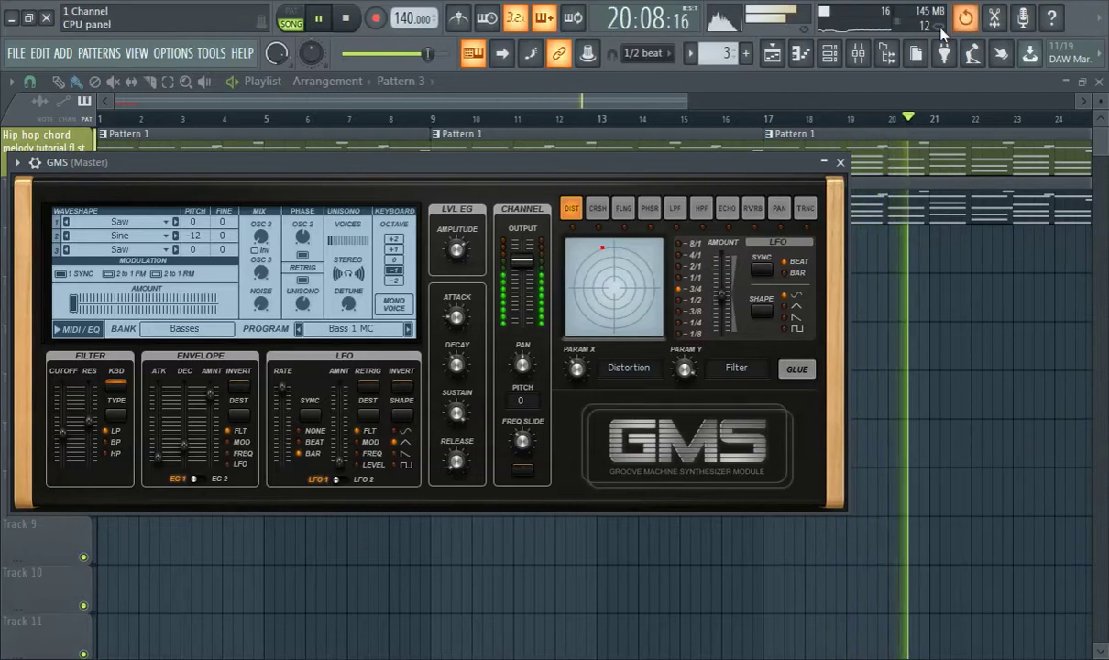
Step: Lower the mixer faders of Insert 5 and Insert 6 slightly
left_click(859, 55)
left_click_drag(265, 431, 309, 459)
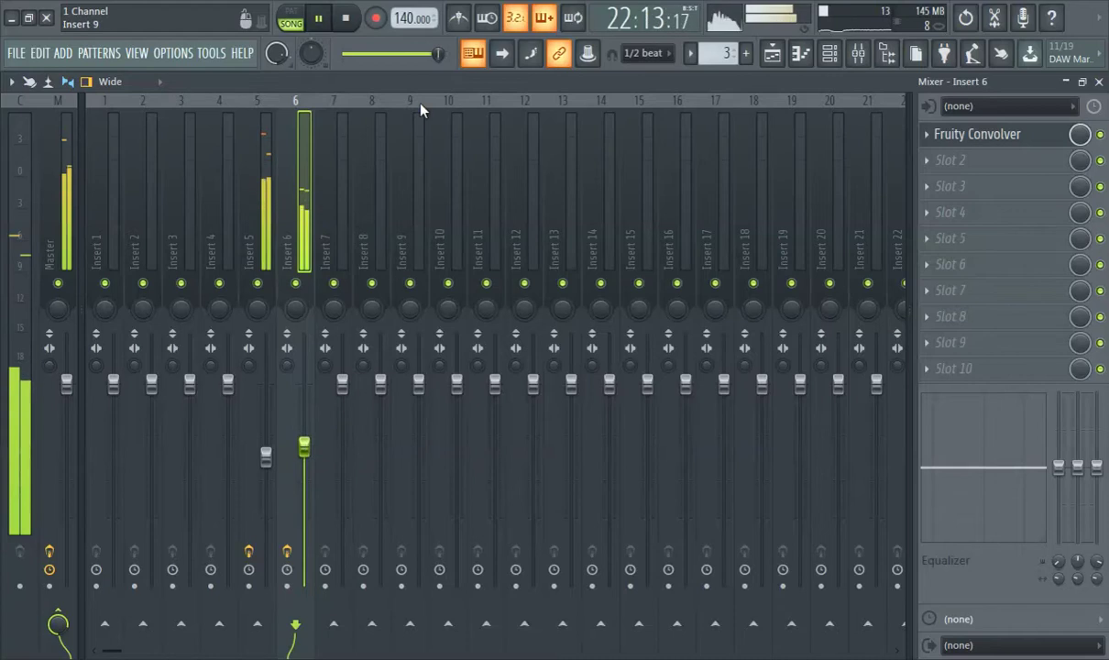
Step: Open the GMS channel from the channel rack and switch it to the Bass 2 MC program
left_click(773, 53)
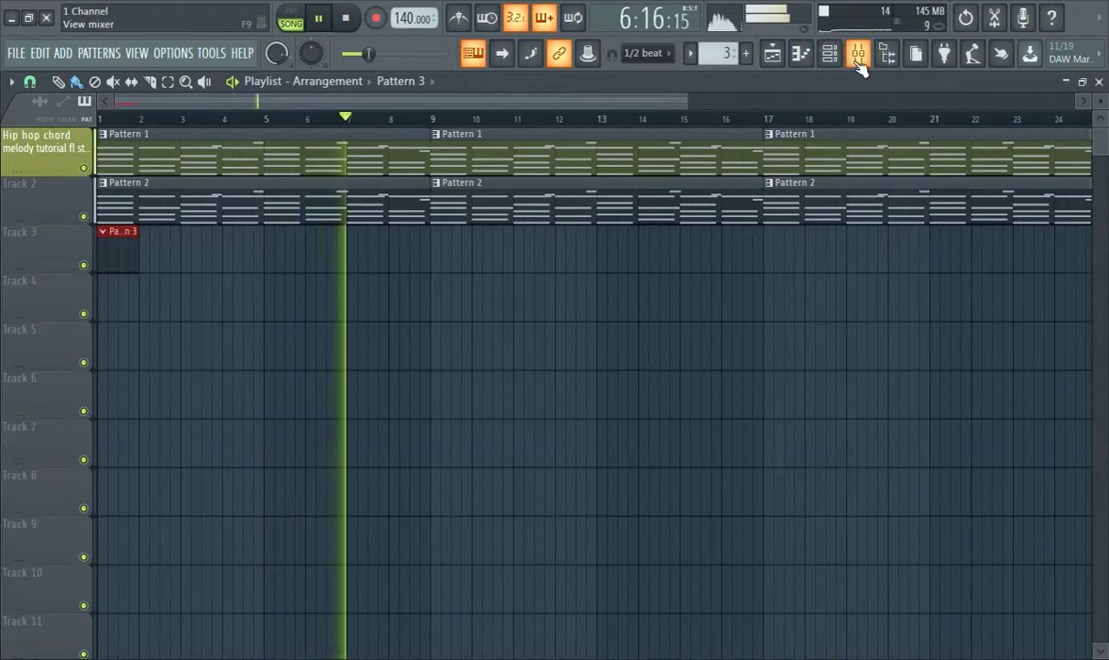
left_click(827, 55)
left_click_drag(122, 417, 122, 394)
left_click(179, 413)
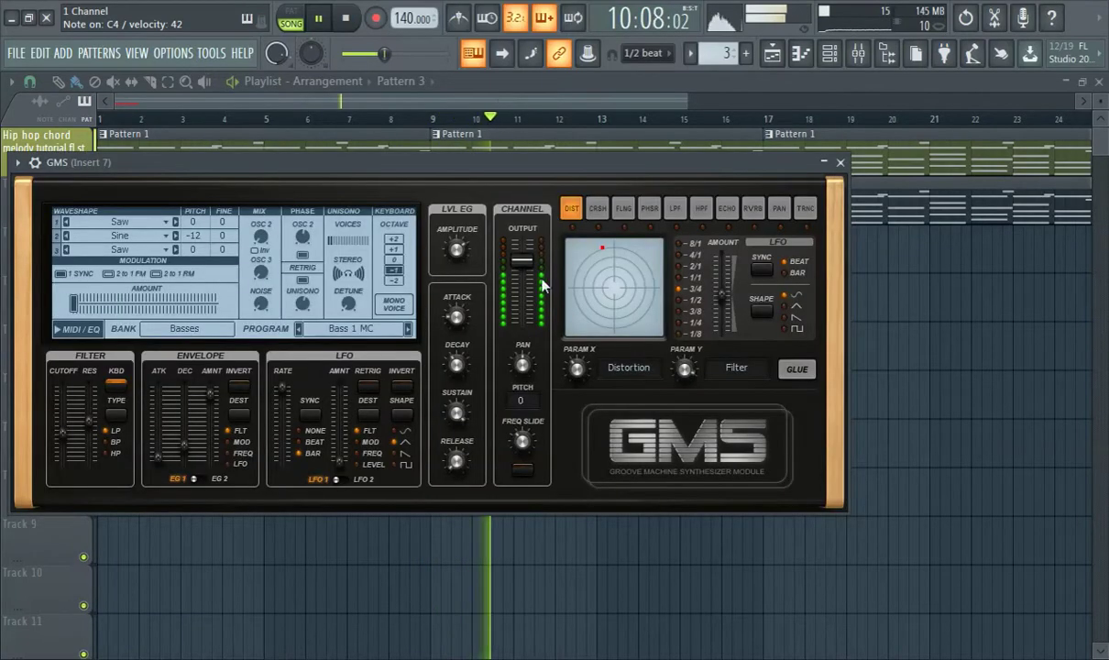
left_click(408, 329)
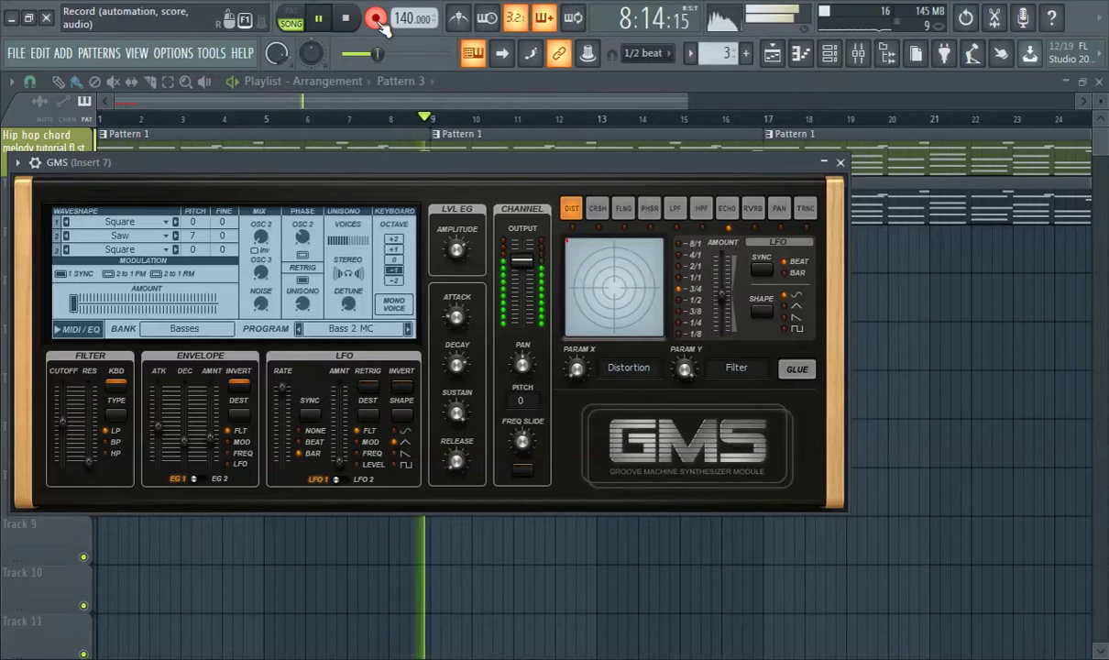
Step: Add Pattern 3 clips on Track 3 starting at bars 9 and 17
left_click(310, 100)
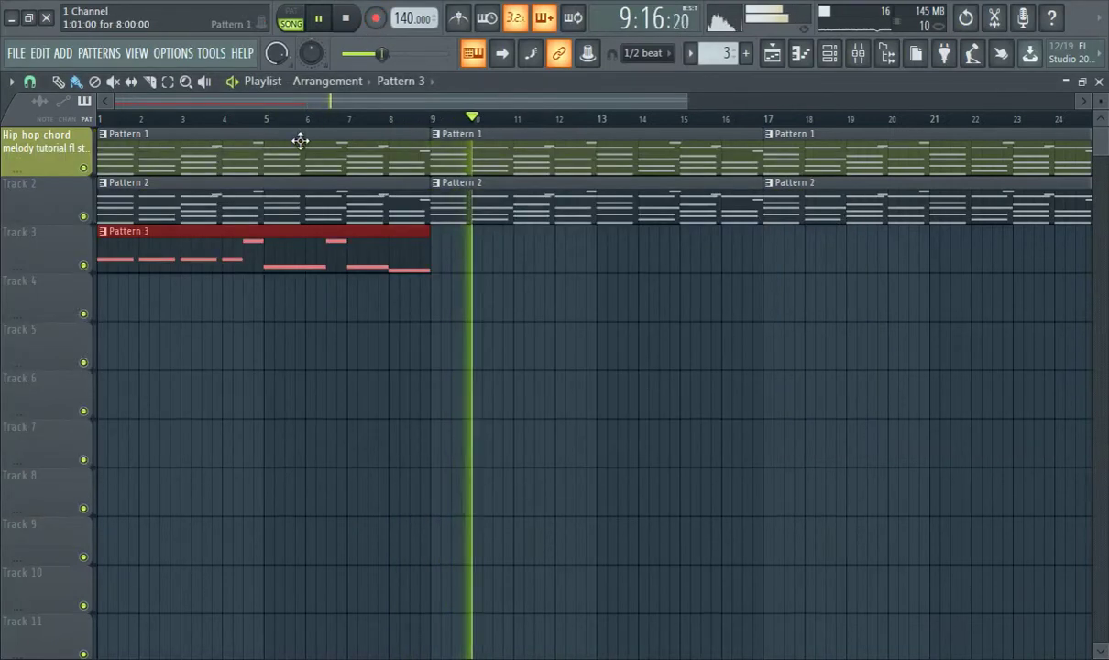
left_click(443, 255)
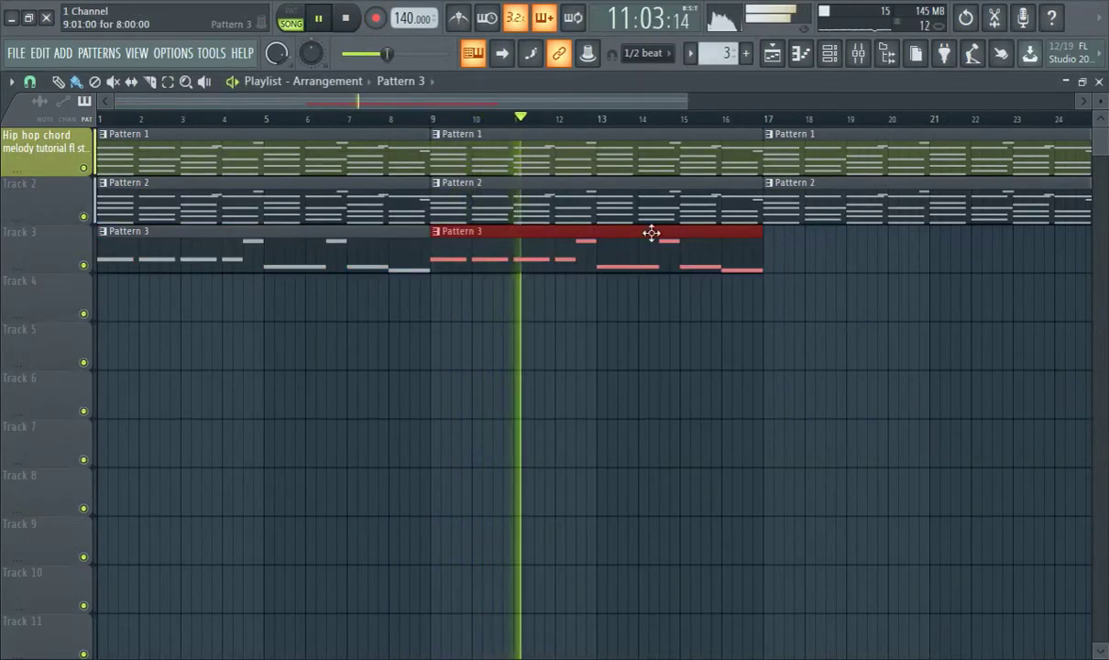
left_click(772, 245)
left_click_drag(771, 246, 761, 243)
mouse_move(597, 109)
left_mouse_down()
mouse_move(735, 110)
mouse_move(600, 109)
left_mouse_up()
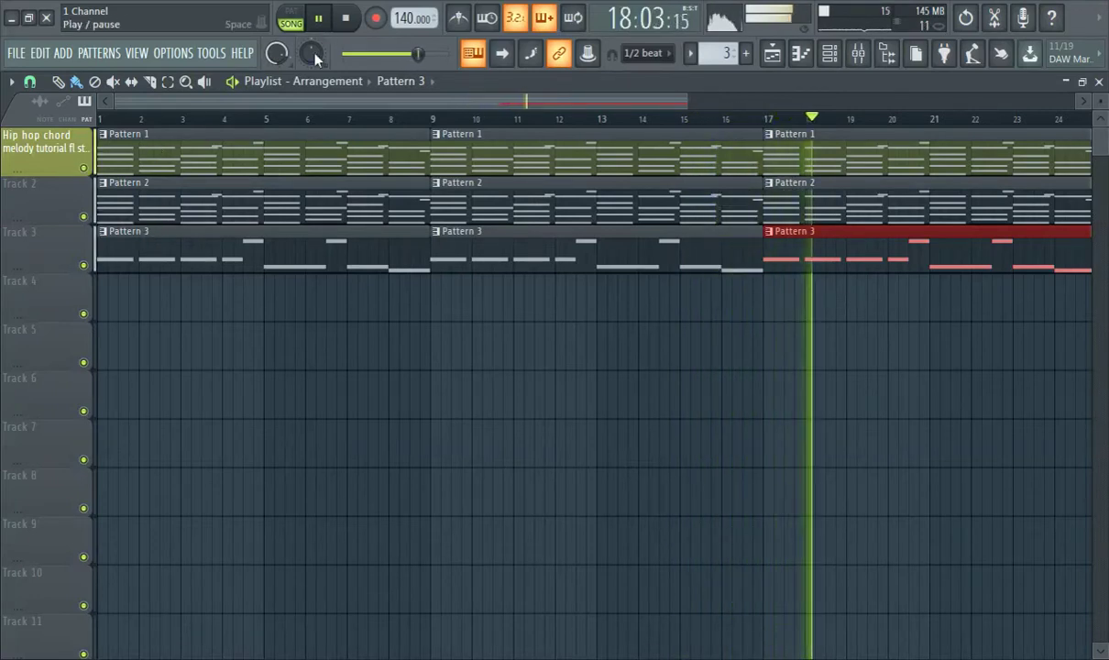
Step: Review the chord notes of Pattern 1 in the piano roll, and return to the playlist
double_click(149, 150)
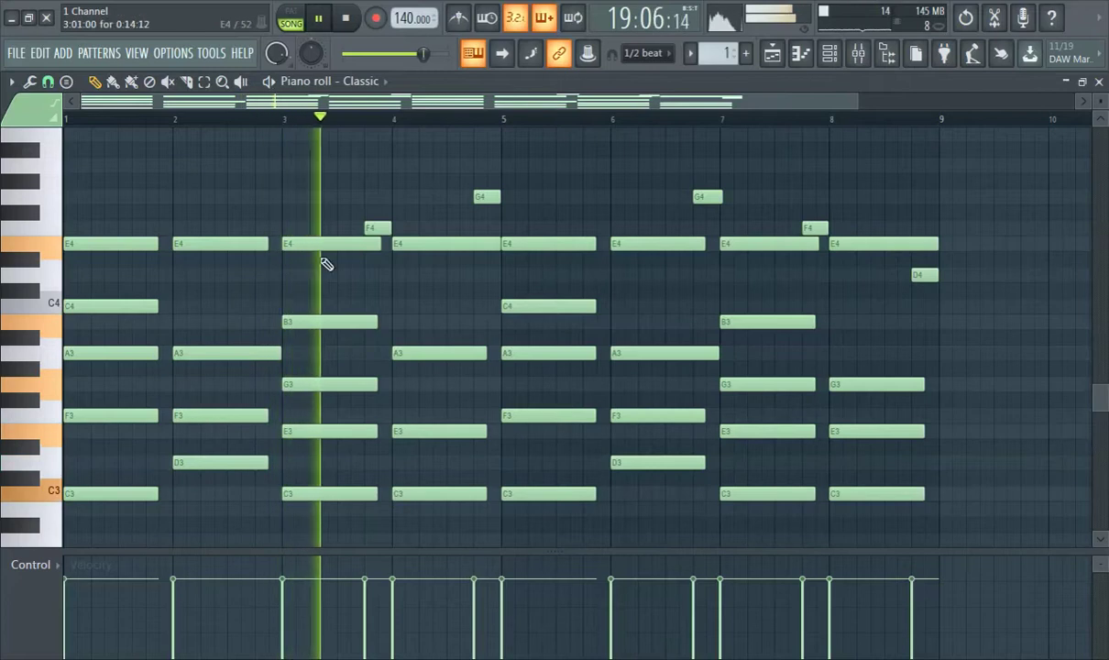
scroll(409, 277, "down", 3)
scroll(518, 249, "up", 2)
scroll(518, 249, "up", 2)
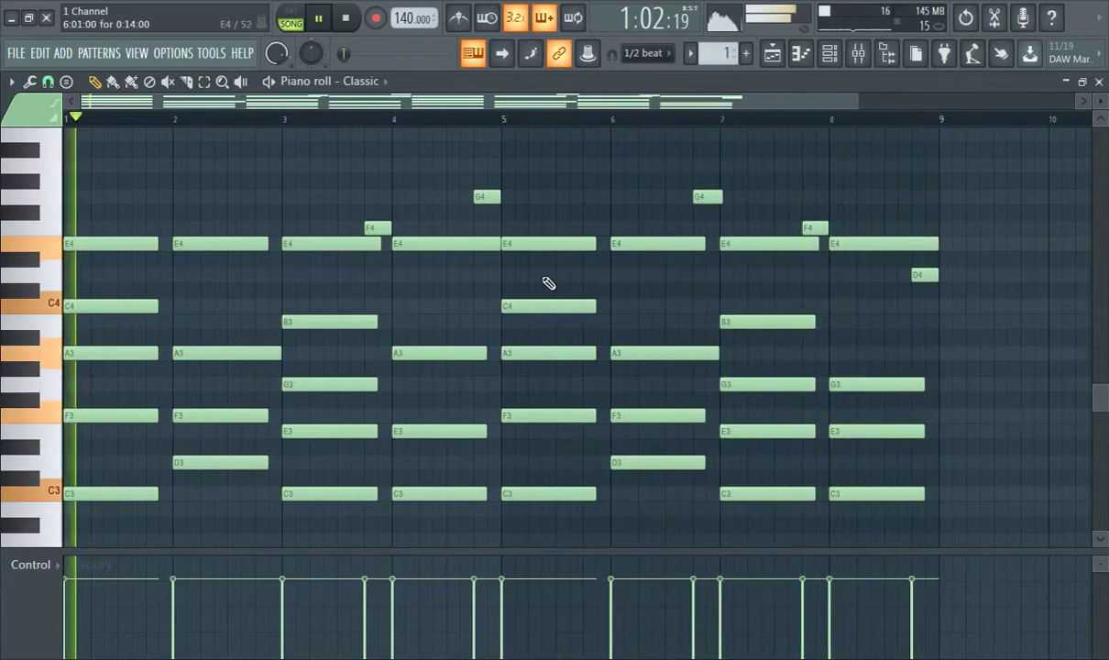
left_click(772, 64)
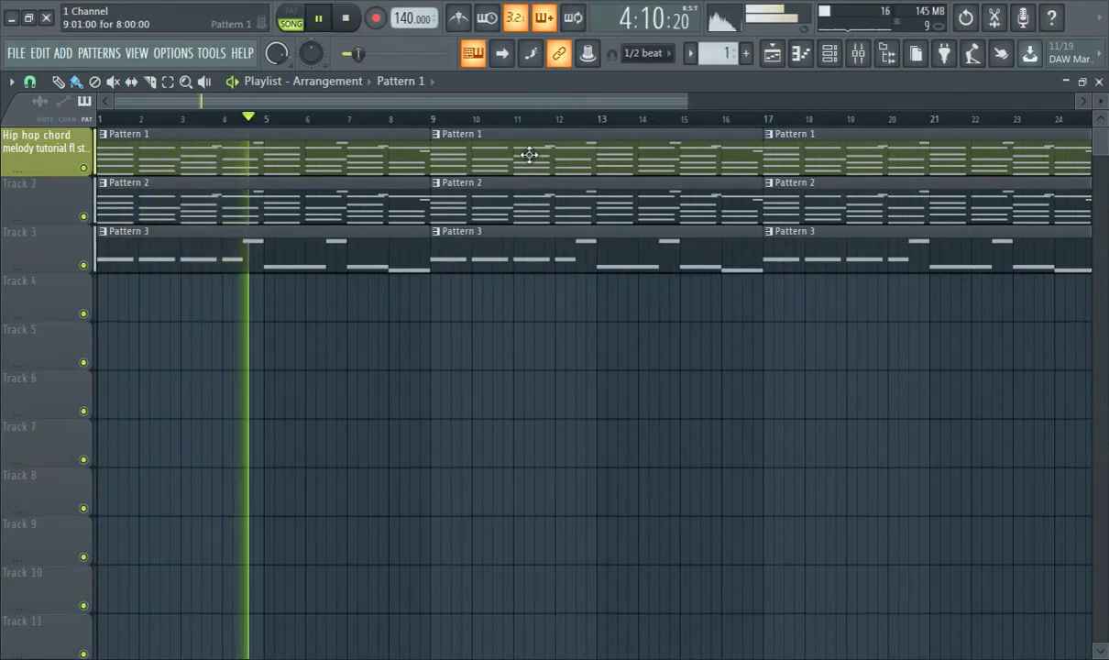
Step: Create Pattern 4 with its default name and place its clip at bar 1 of playlist Track 4
left_click(746, 54)
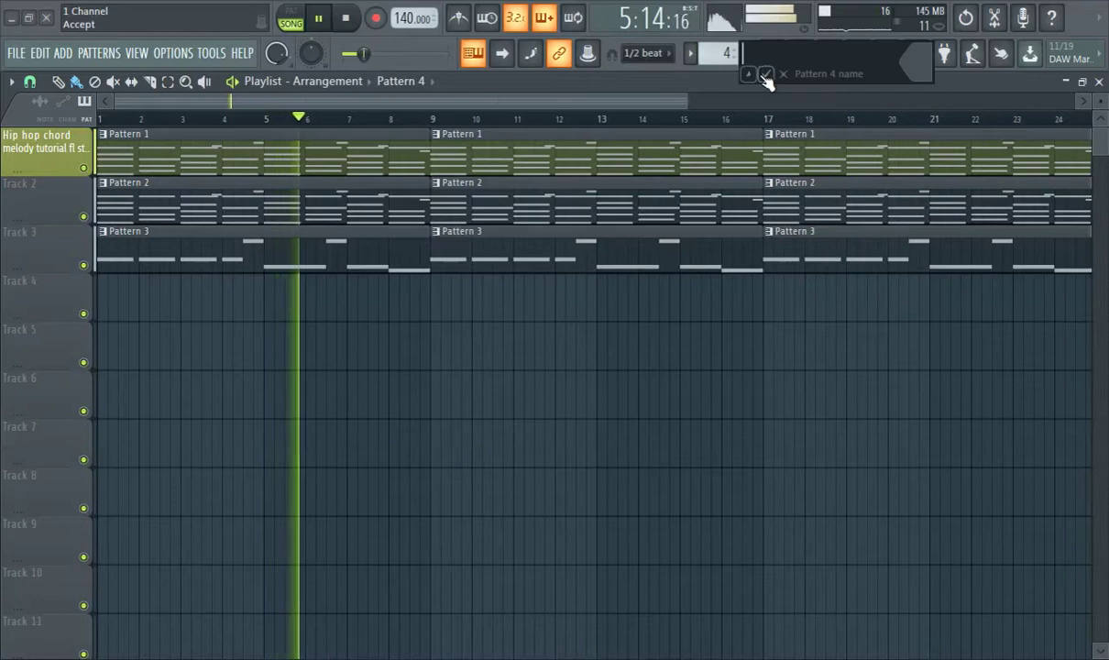
left_click(765, 77)
left_click(107, 305)
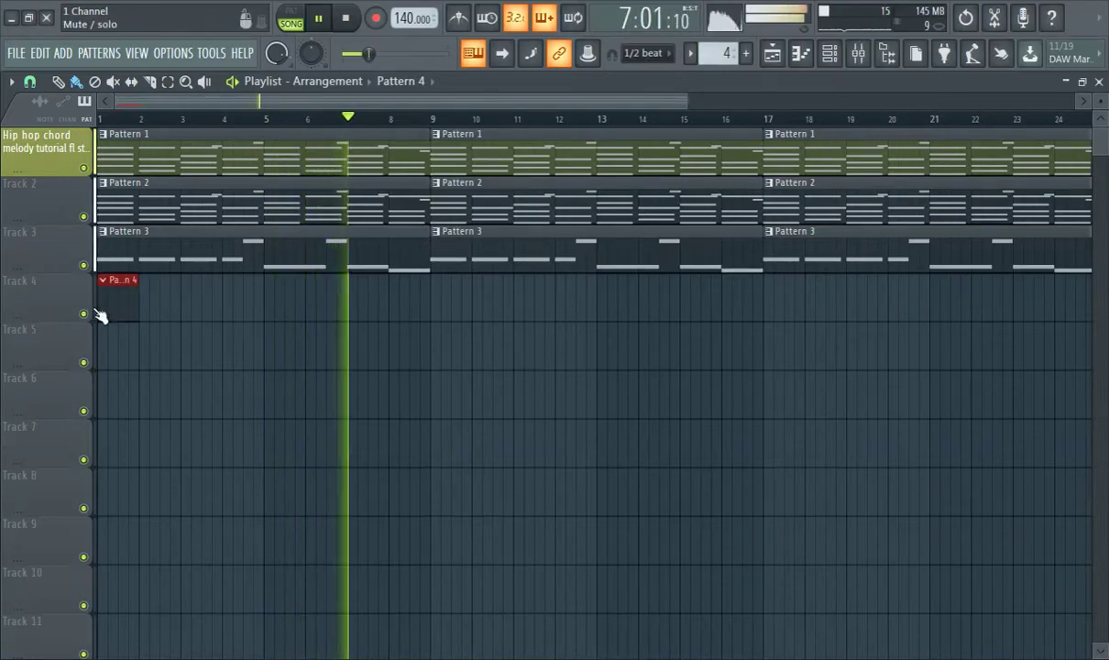
mouse_move(740, 122)
left_mouse_down()
mouse_move(462, 119)
mouse_move(416, 131)
mouse_move(609, 157)
mouse_move(740, 135)
left_mouse_up()
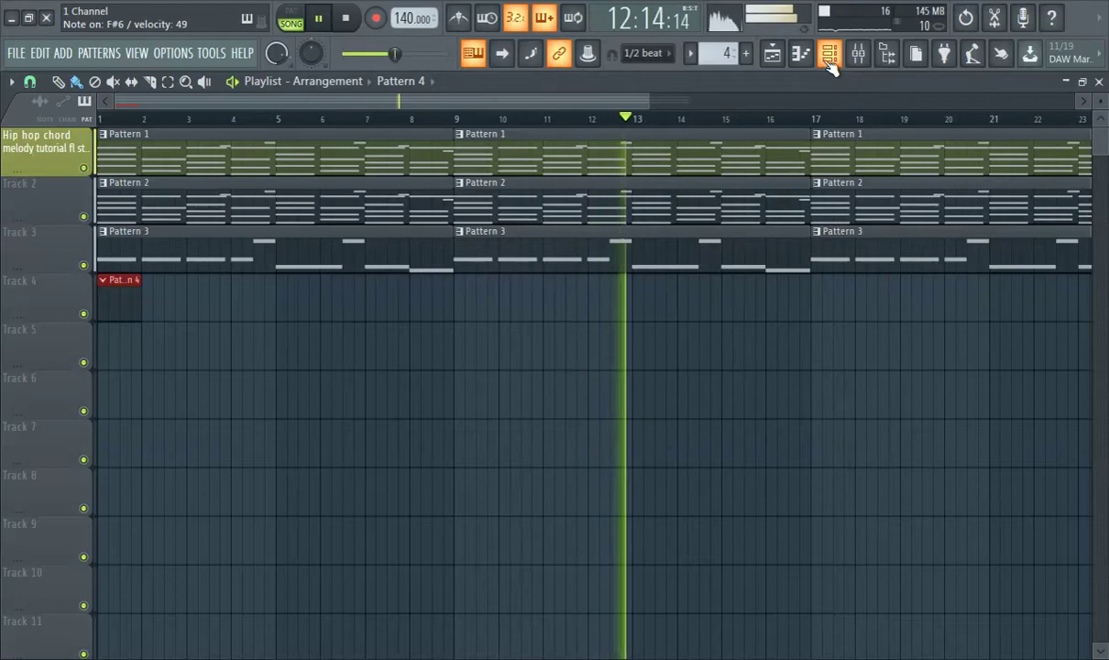
Step: Show the sample browser and expand the Kick folder of the Nav Kit inside DrumKits
left_click(887, 53)
scroll(147, 264, "up", 15)
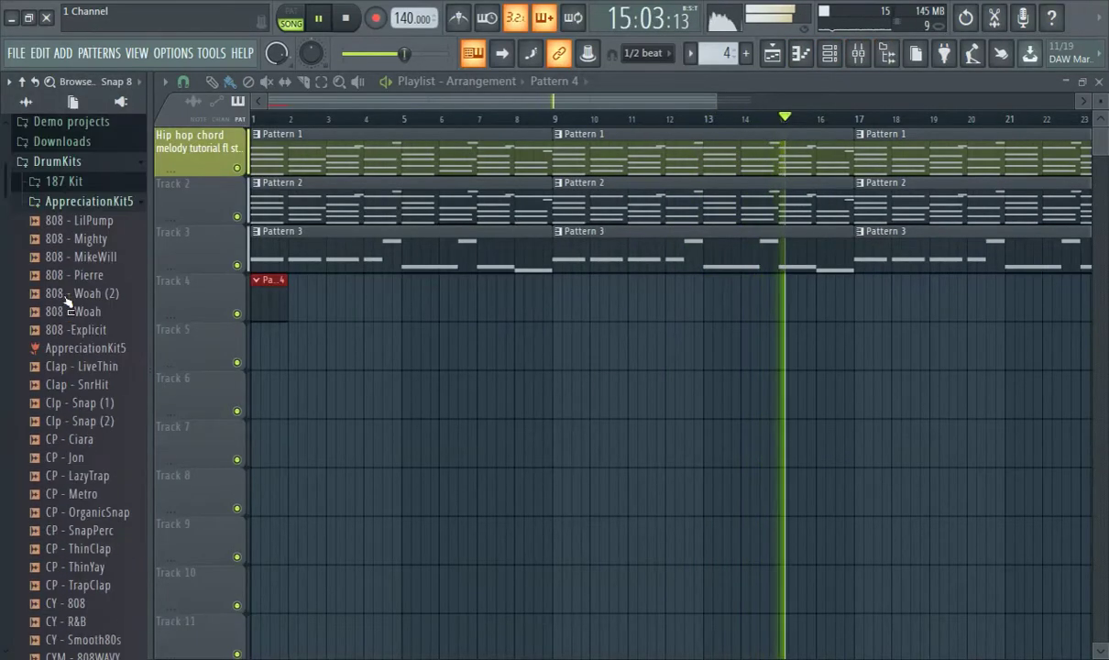
left_click(89, 407)
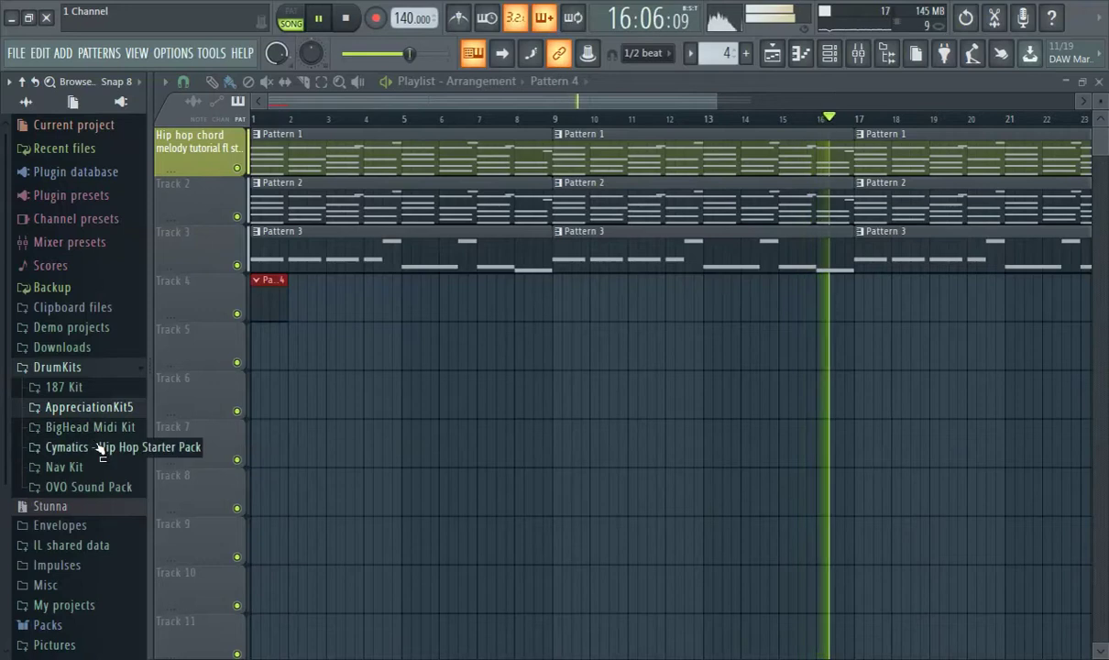
left_click(92, 468)
scroll(95, 469, "down", 3)
left_click(92, 359)
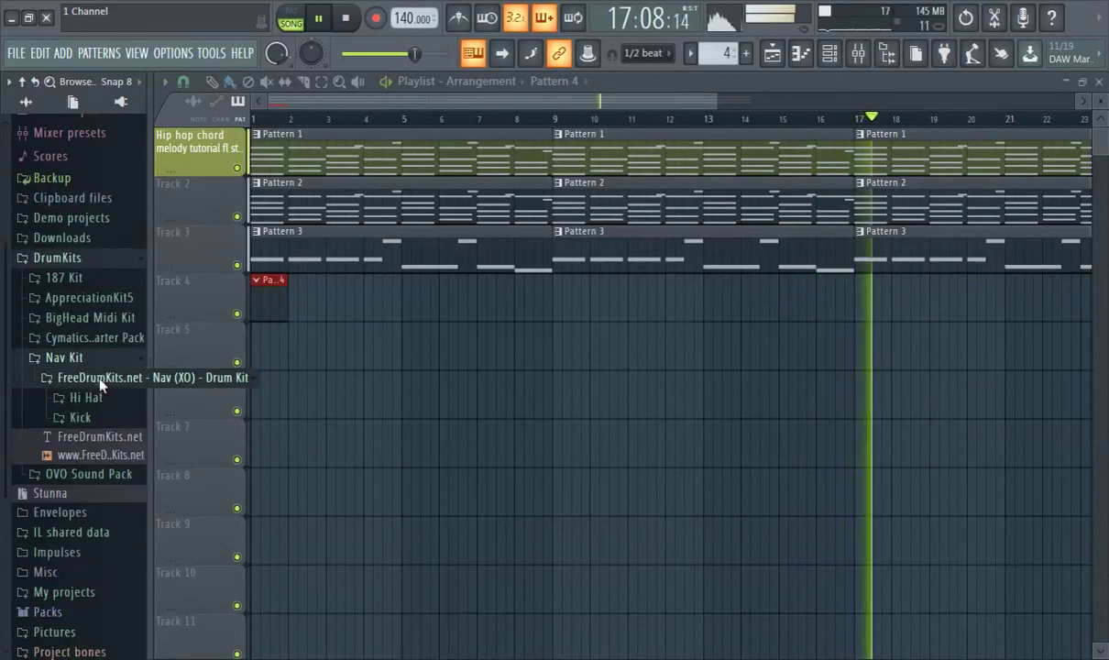
scroll(94, 357, "down", 3)
left_click(89, 275)
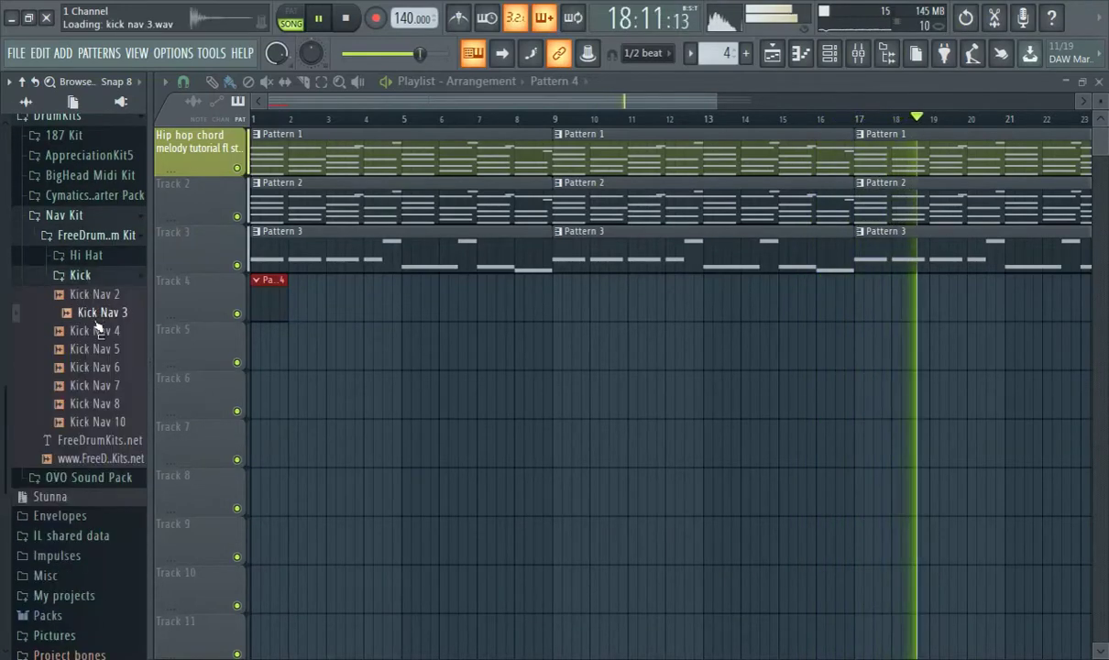
Step: Audition the Kick Nav 3 sample and load it onto the Kick channel of the channel rack
left_click(92, 313)
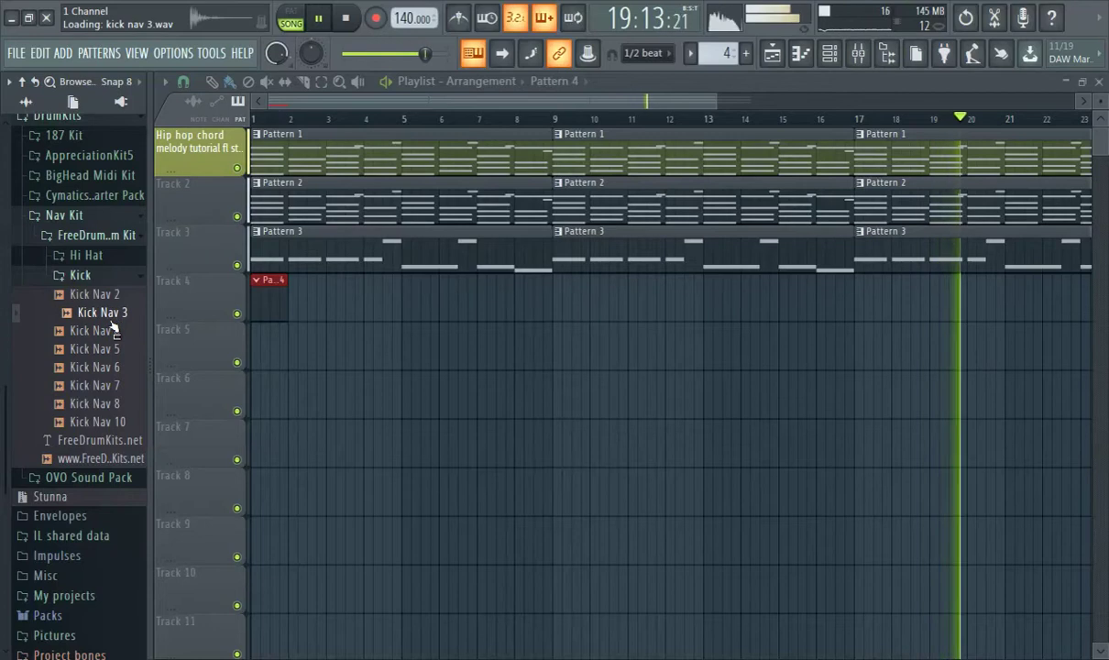
left_click(829, 53)
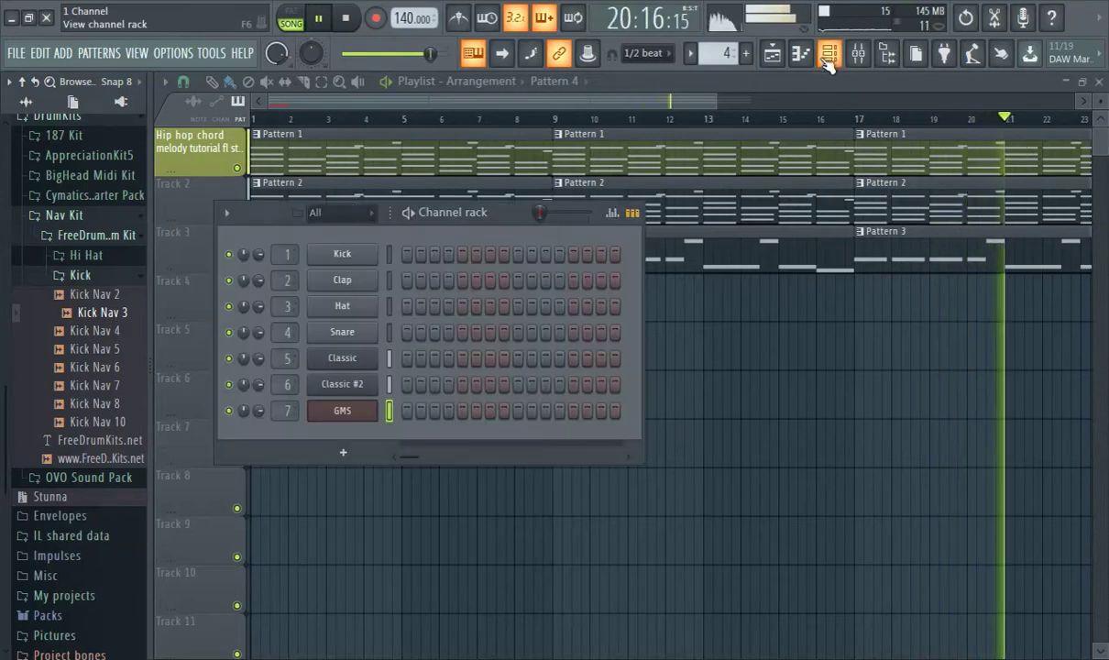
left_click_drag(92, 314, 303, 257)
Step: Audition samples in the Nav Kit's Hi Hat folder and load Hi Hat Nav 8 onto the Hat channel
left_click(114, 277)
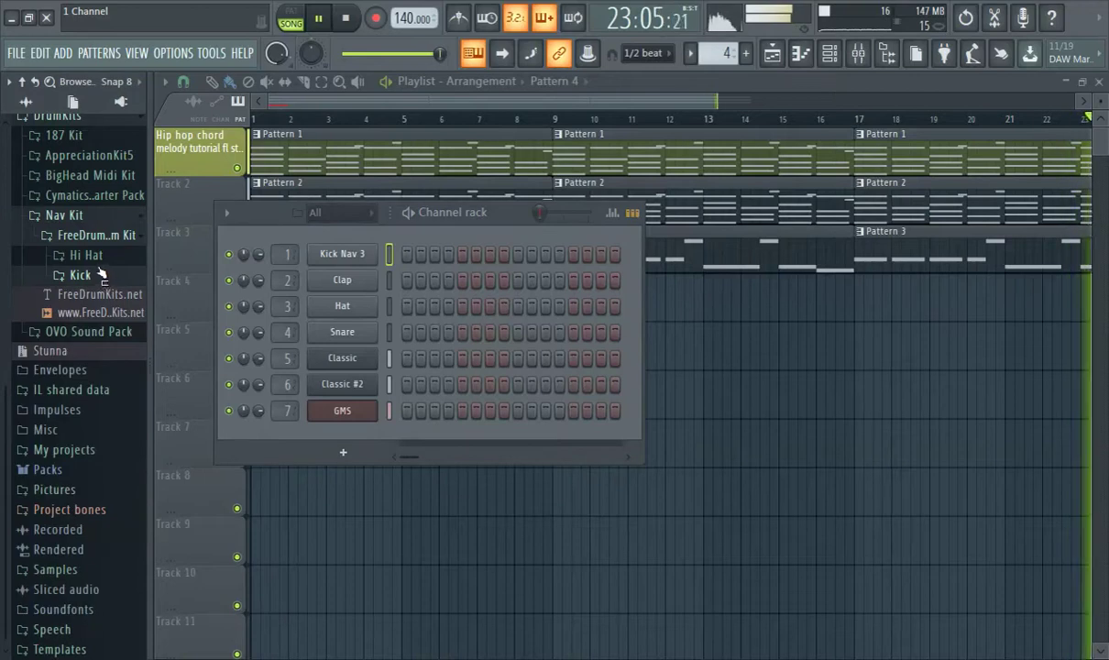
left_click(93, 260)
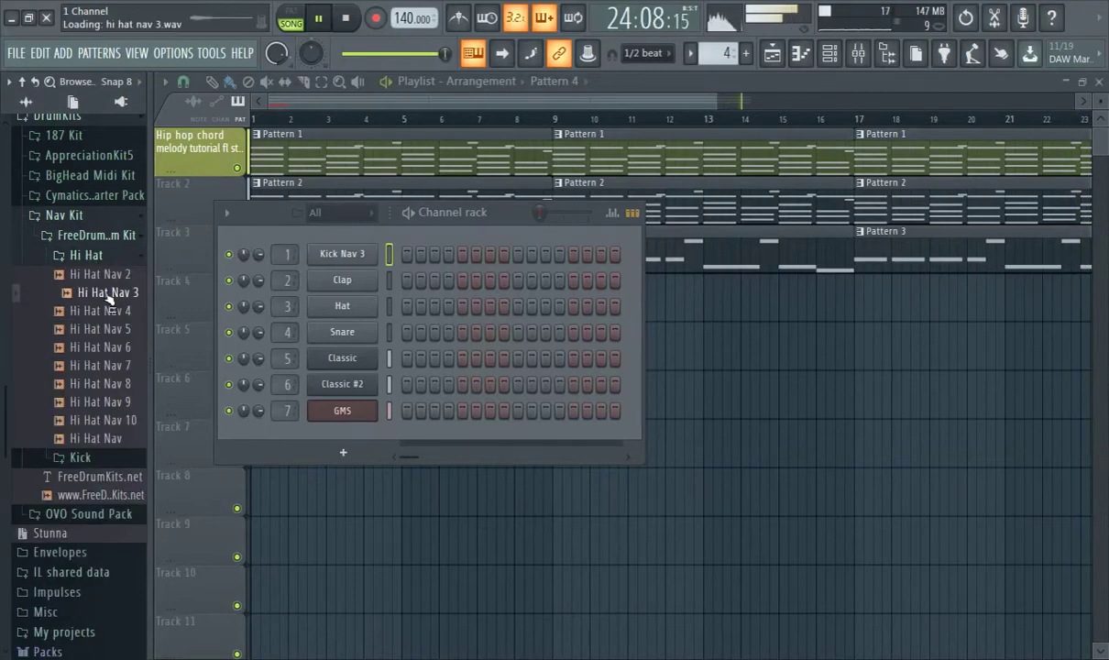
key("Down")
key("Down")
key("Down")
left_click(122, 384)
left_click(126, 402)
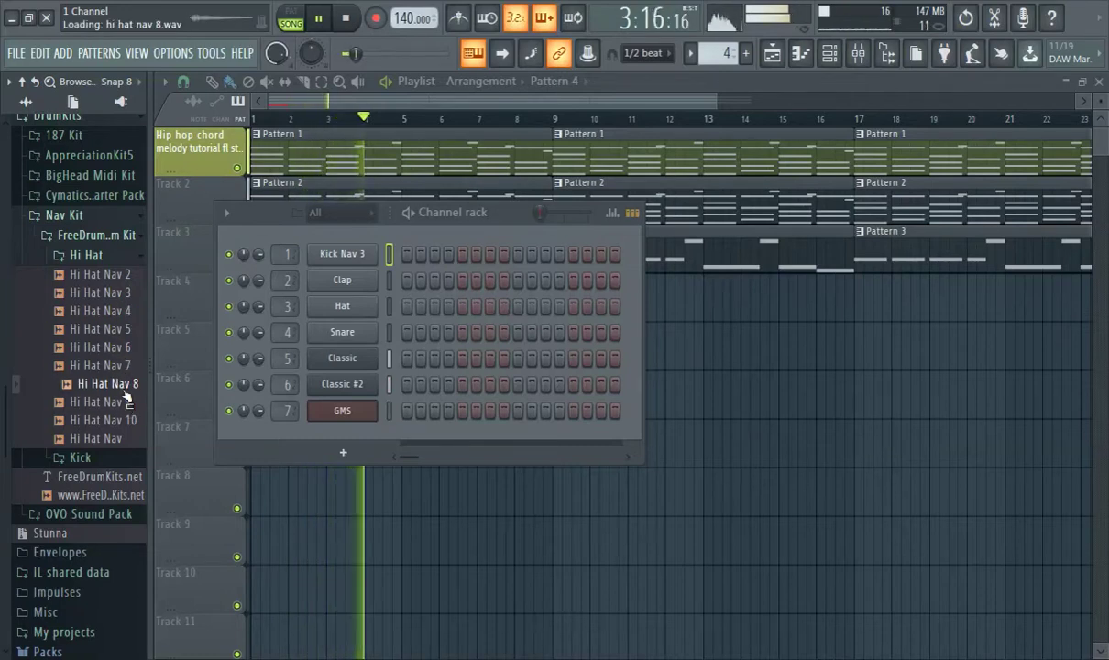
left_click_drag(120, 388, 342, 305)
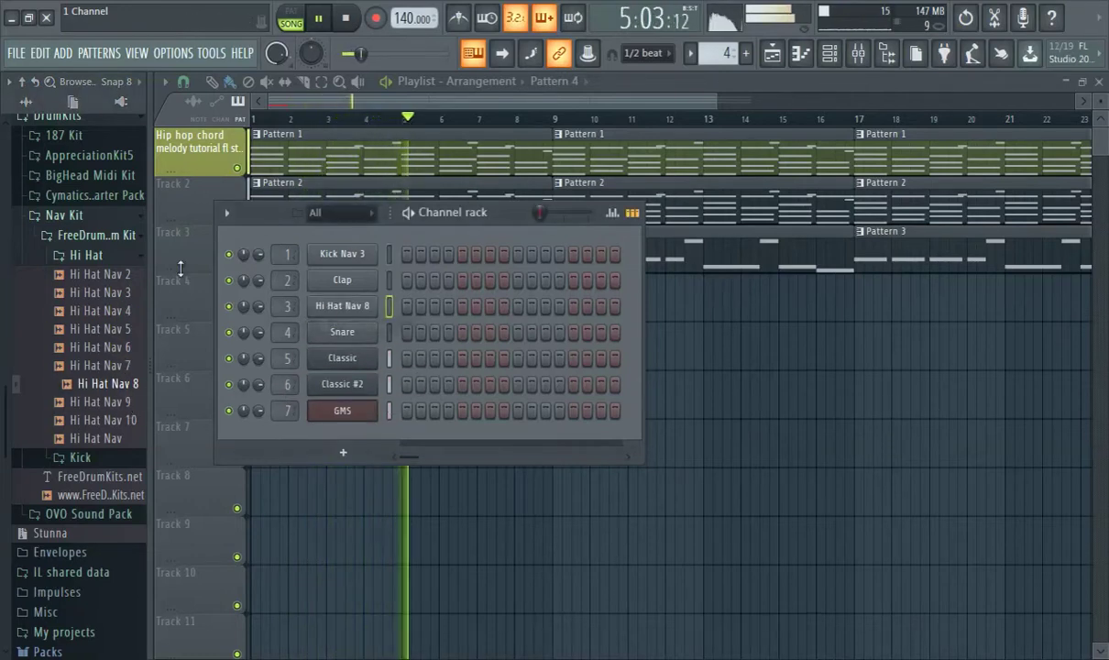
Step: Collapse the Nav Kit folders and expand AppreciationKit5 in the sample browser
left_click(82, 255)
left_click(92, 235)
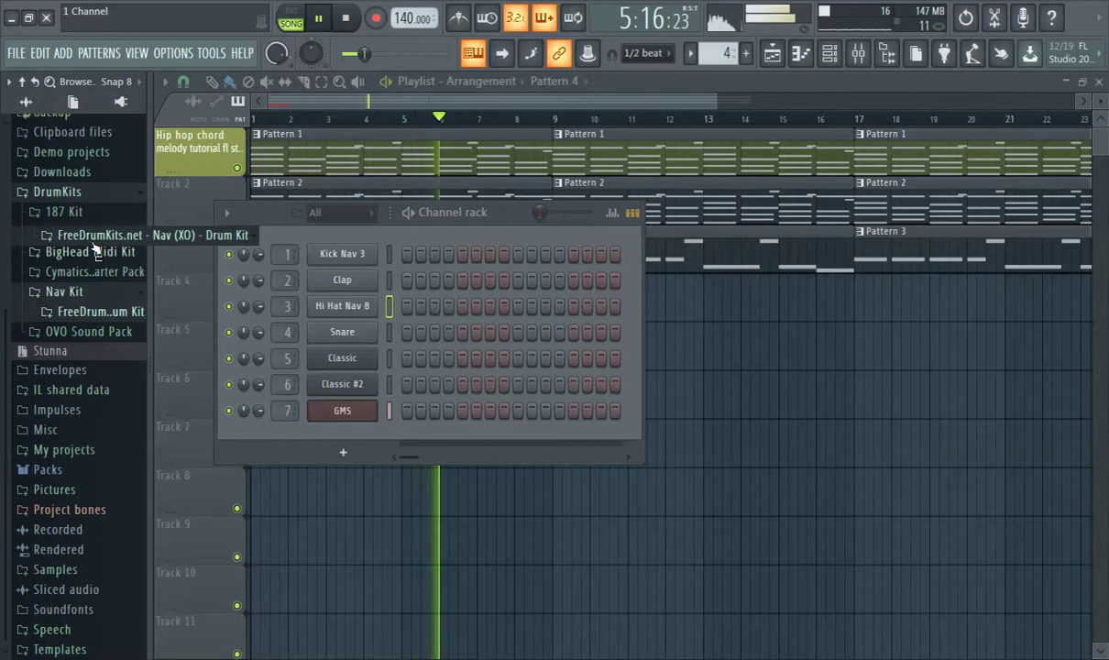
left_click(99, 292)
left_click(97, 289)
left_click(99, 291)
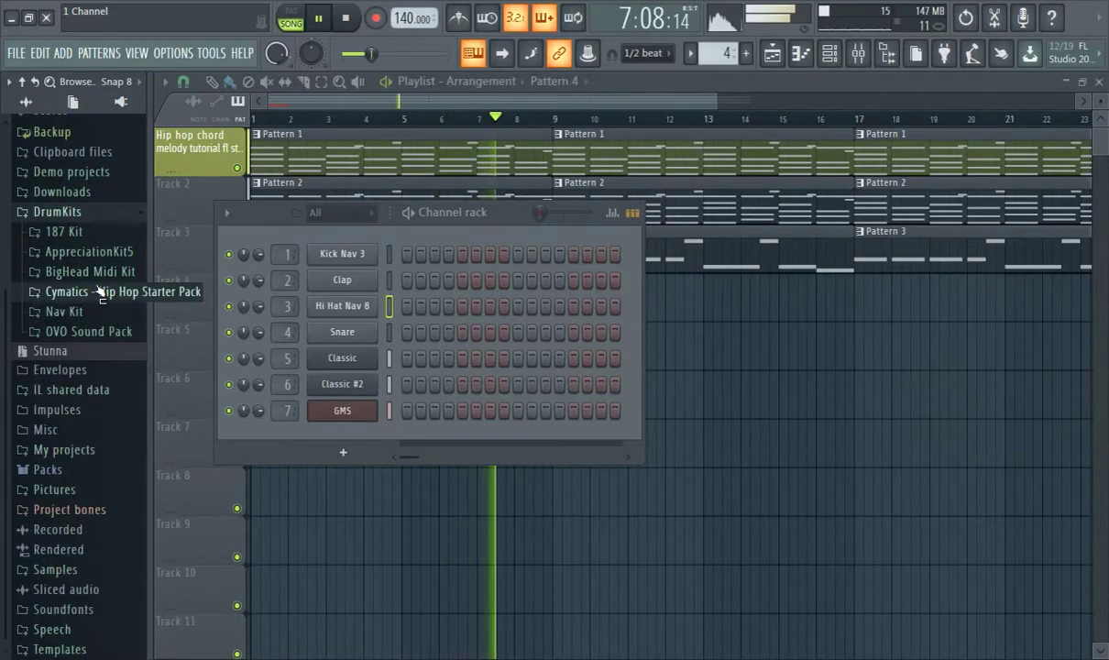
left_click(89, 251)
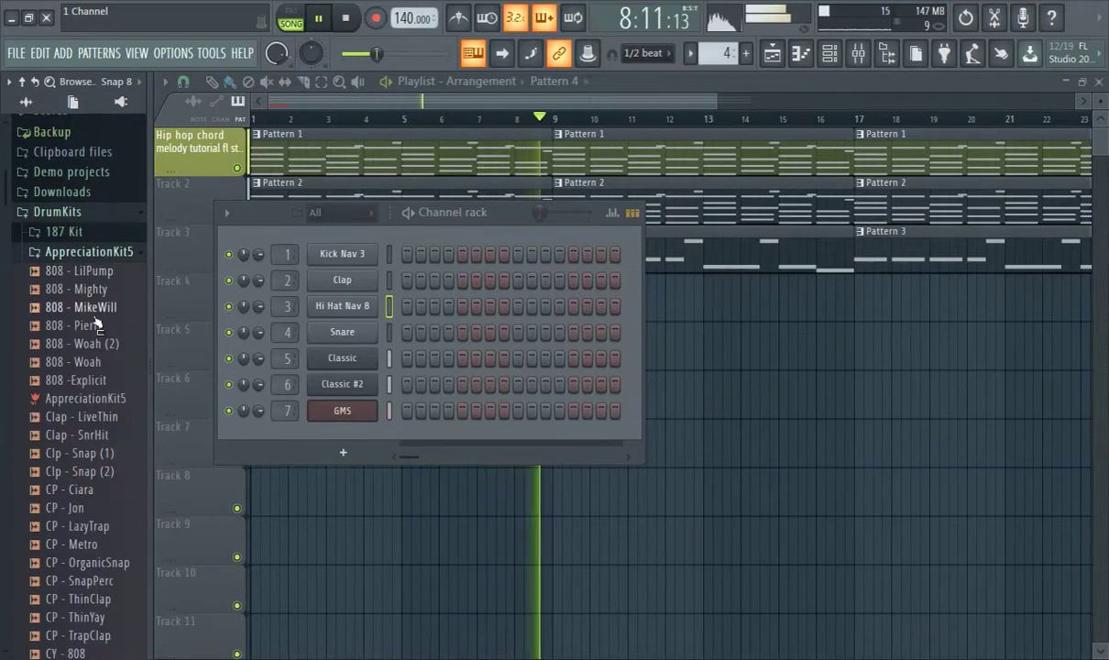
Step: Audition the kit's SR snare samples and load SR - Drake onto the Clap channel
scroll(97, 322, "down", 15)
left_click(92, 362)
left_click(92, 326)
left_click(99, 289)
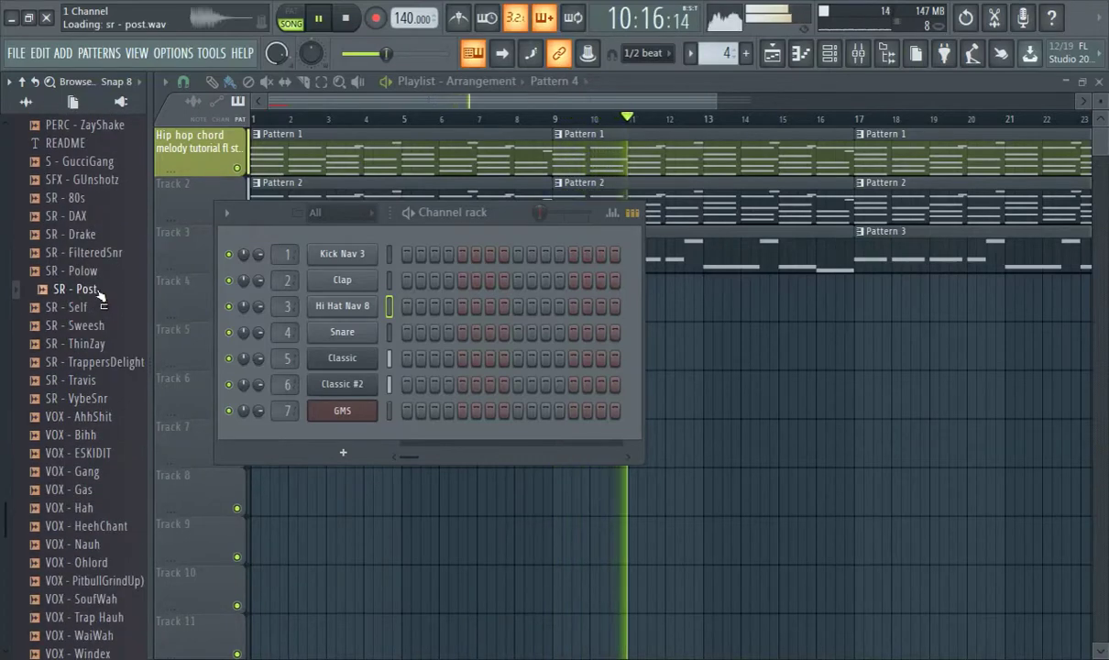
left_click(90, 253)
left_click(91, 235)
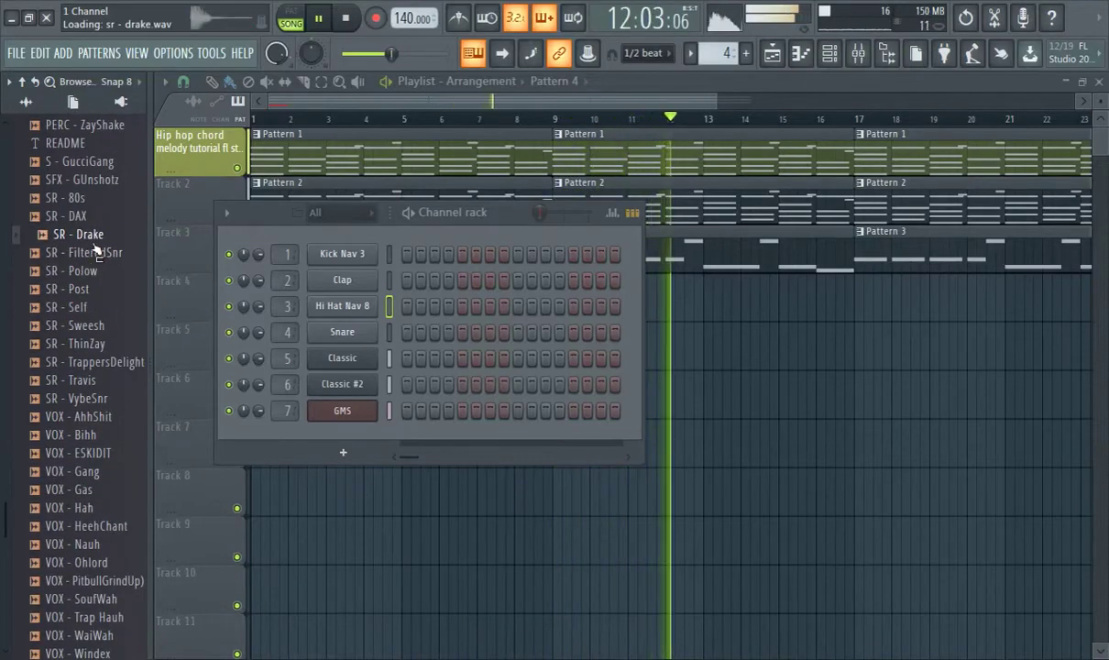
left_click_drag(93, 240, 341, 279)
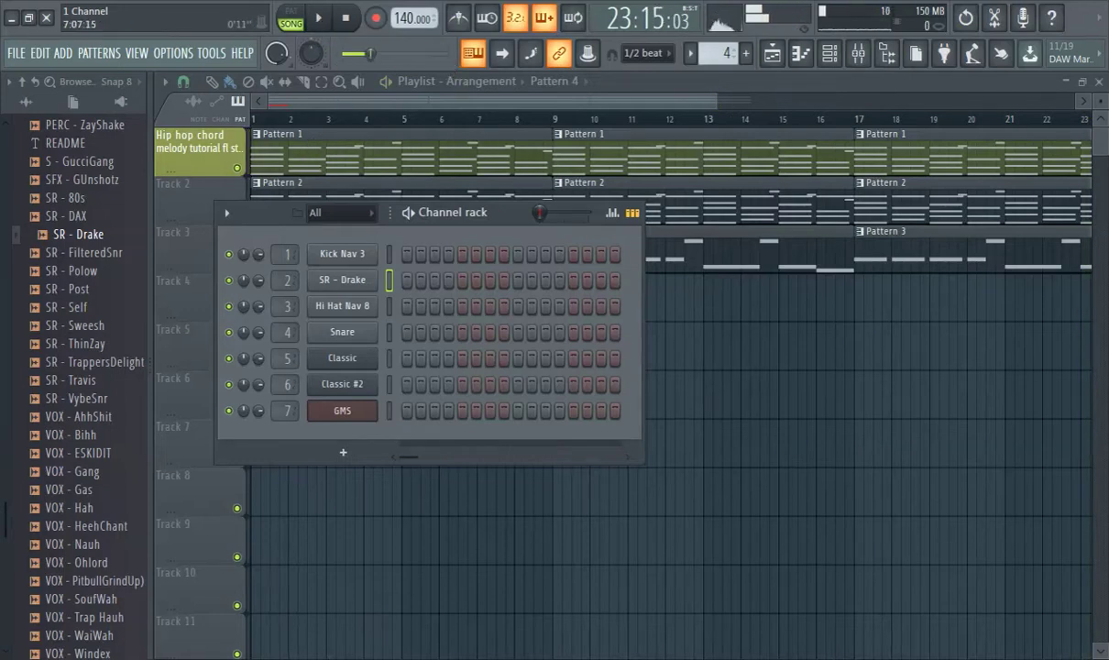
Step: Record a Hi Hat Nav 8 rhythm into Pattern 4 across bars 1 to 16, and replay the song with the channel rack closed
key("space")
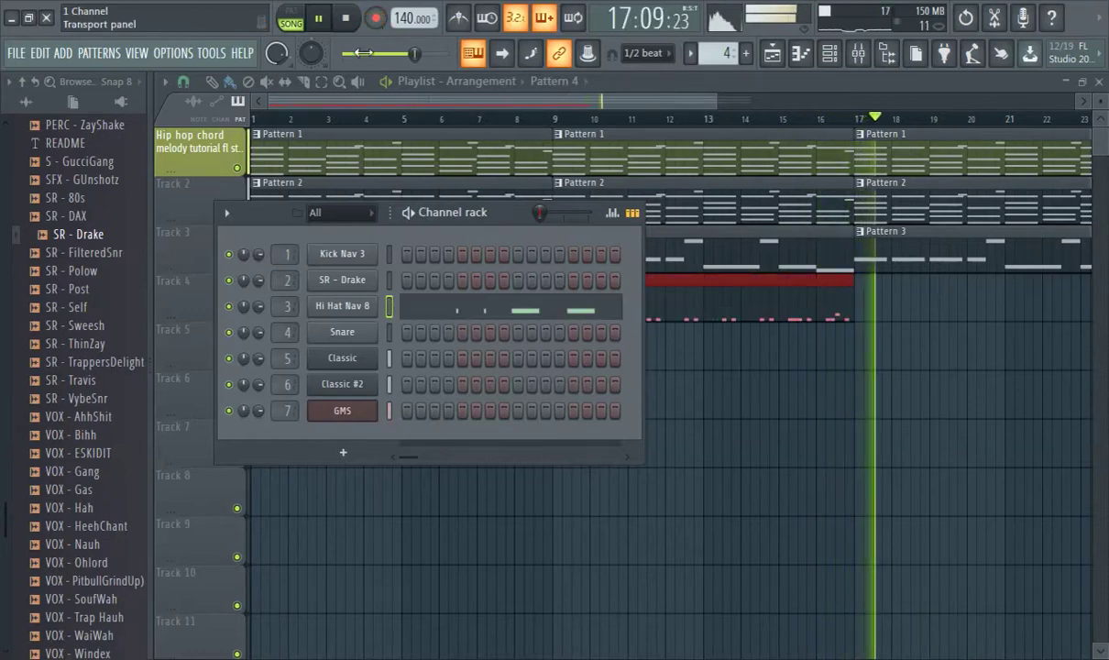
left_click(339, 21)
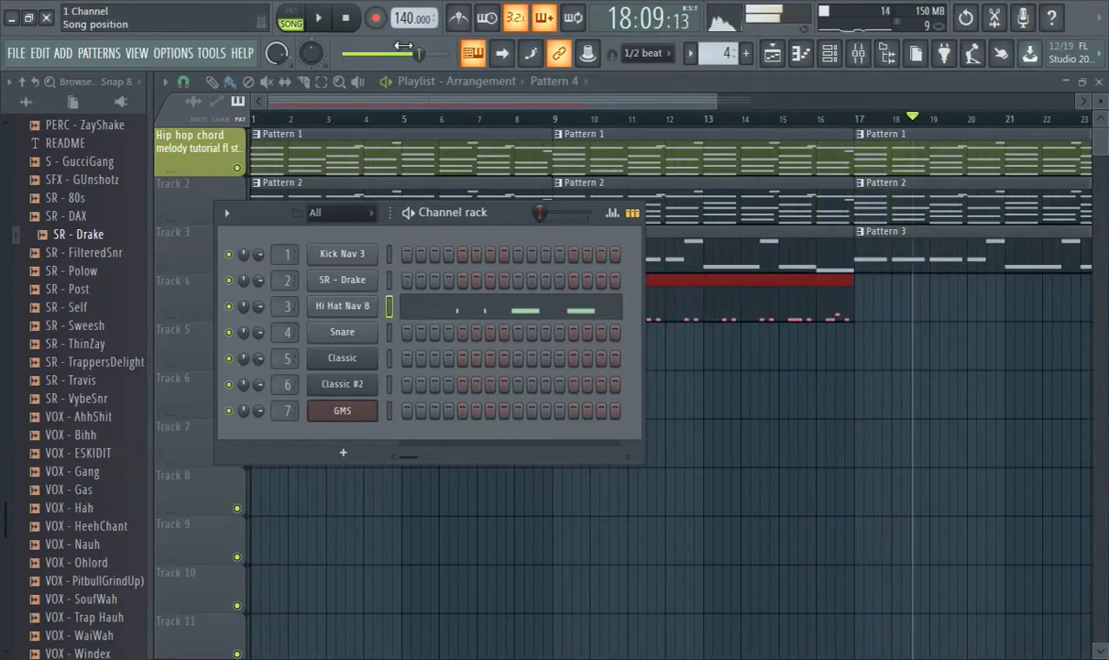
key("F6")
left_click(320, 20)
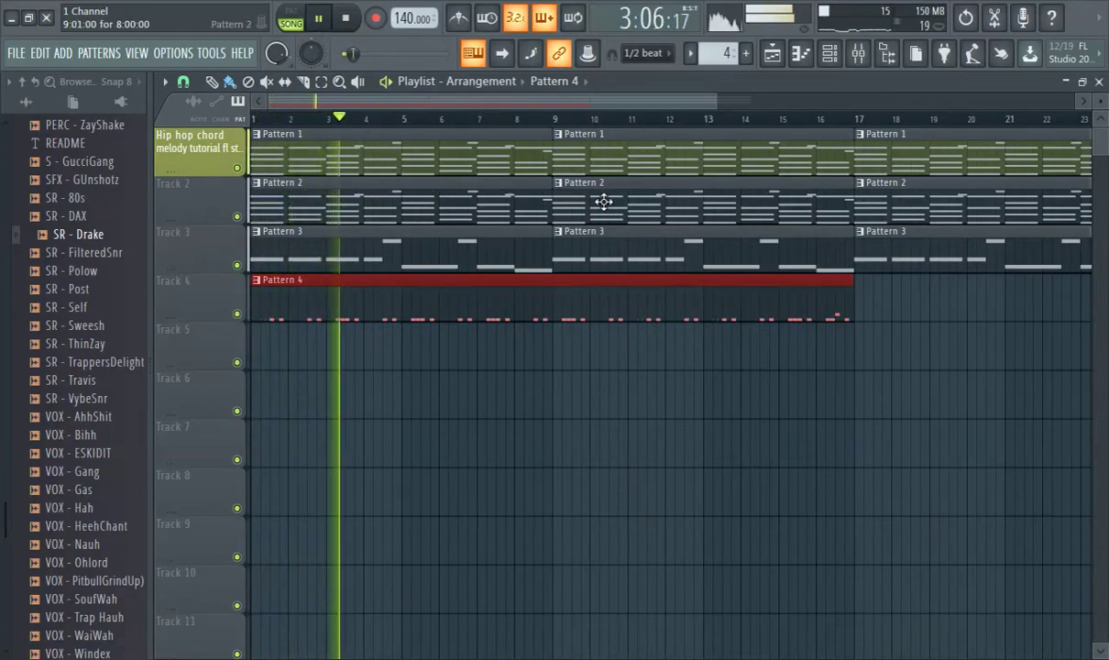
Step: Inspect the hi-hat notes of Pattern 4 in the piano roll, stop playback and return to the playlist
double_click(417, 291)
scroll(482, 292, "up", 5)
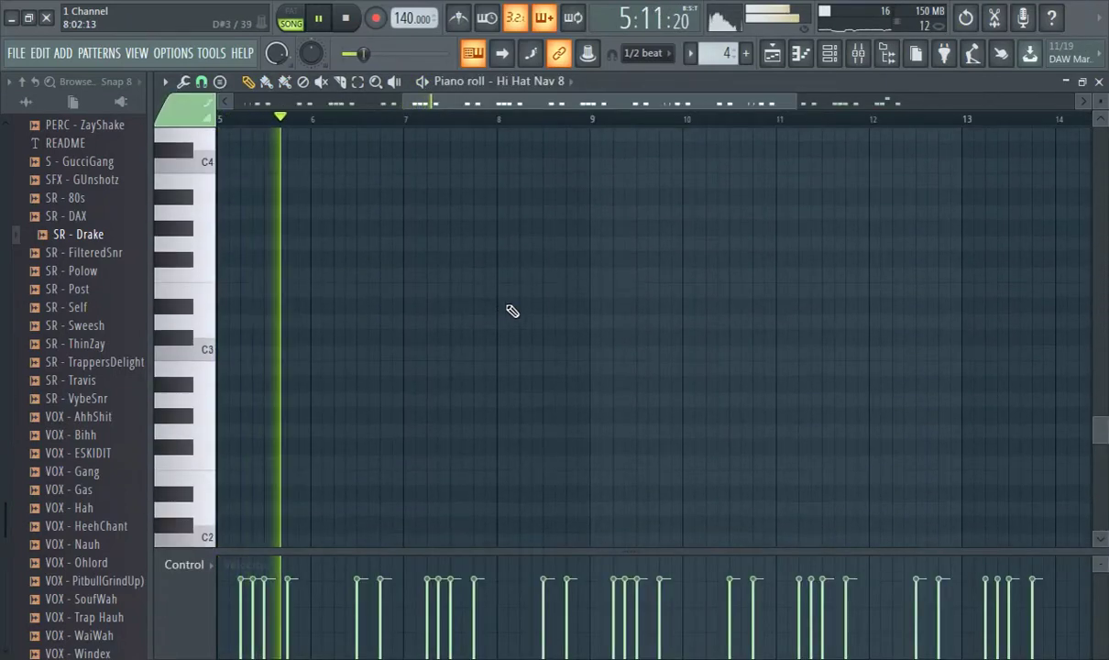
left_click_drag(514, 99, 607, 94)
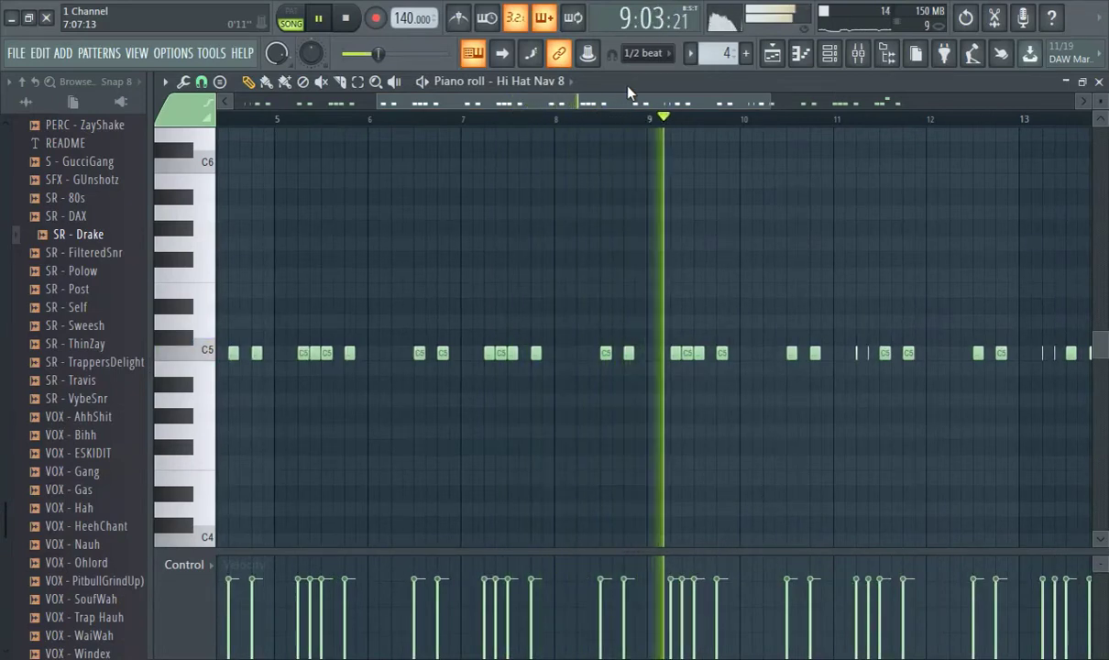
key("space")
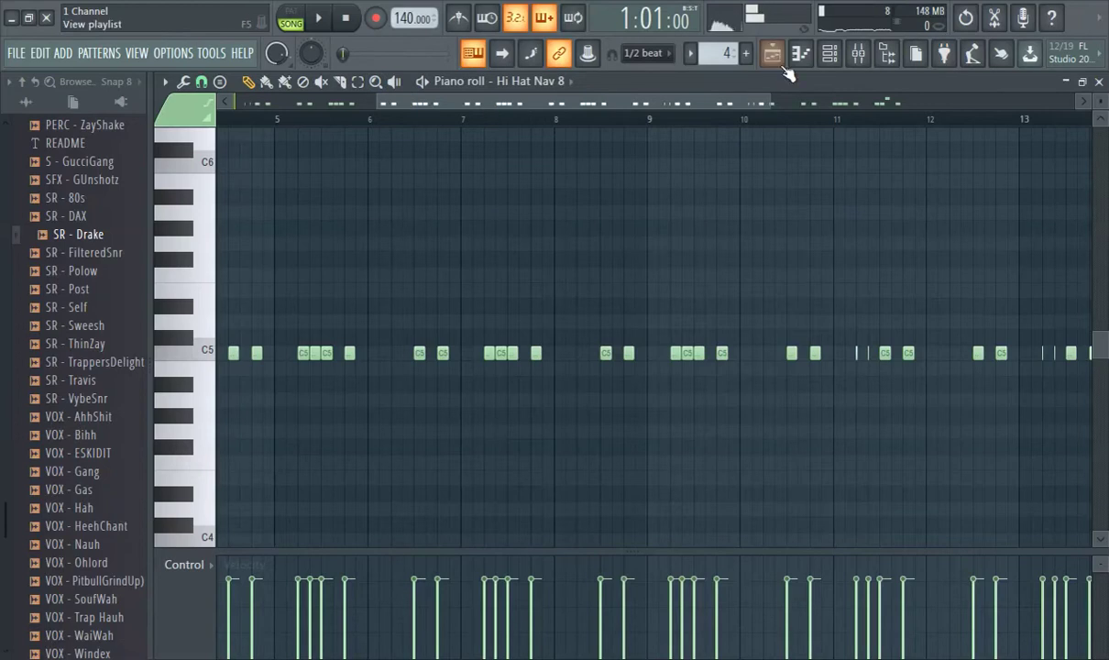
left_click(779, 61)
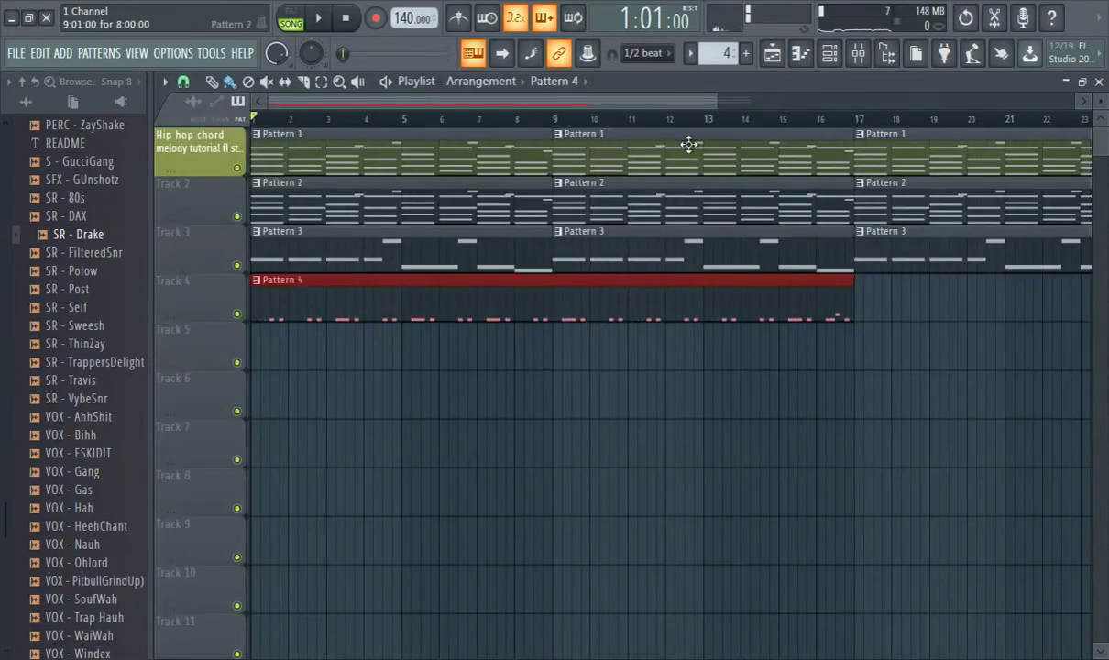
Step: Load the Gross Beat effect into the first effect slot of mixer track Insert 3
left_click(825, 56)
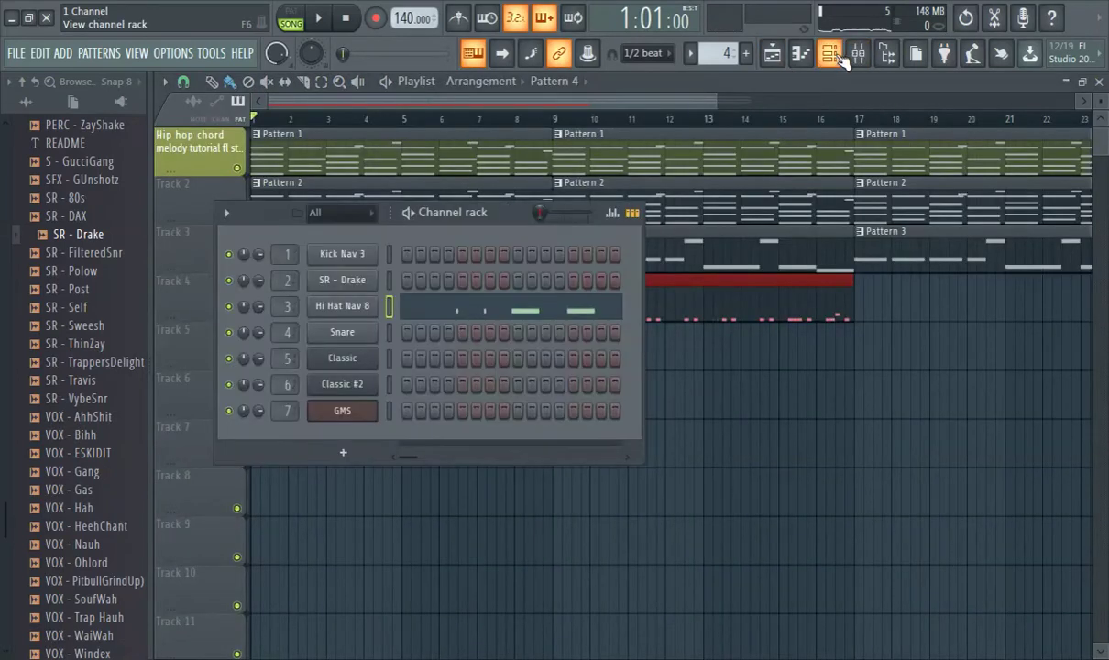
left_click(840, 57)
left_click(857, 55)
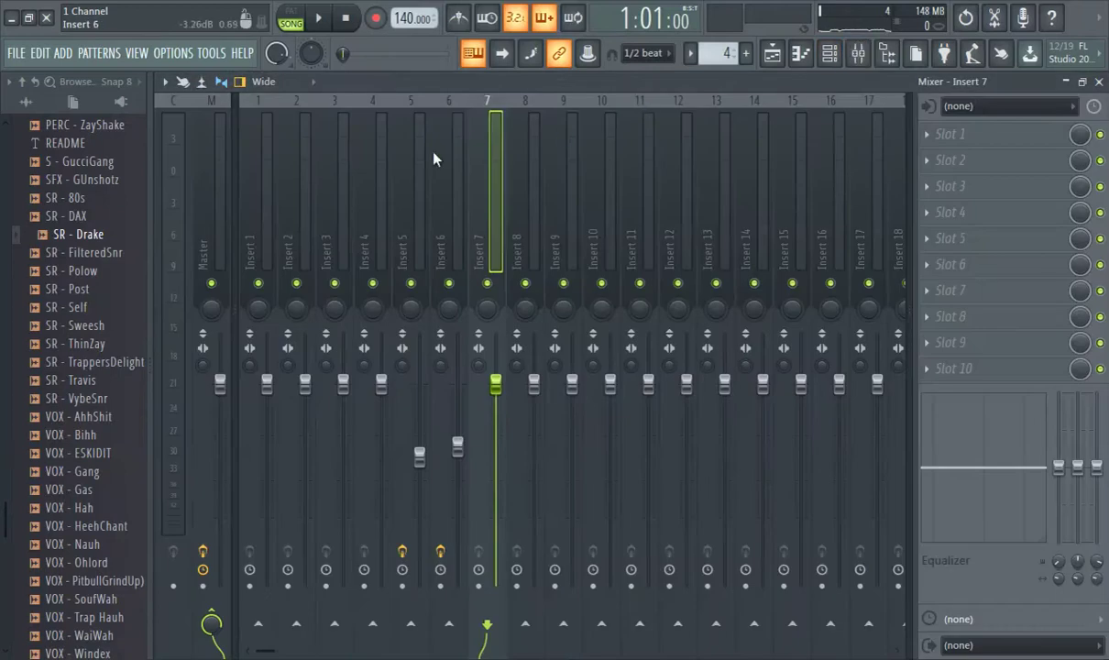
left_click(339, 170)
left_click(928, 135)
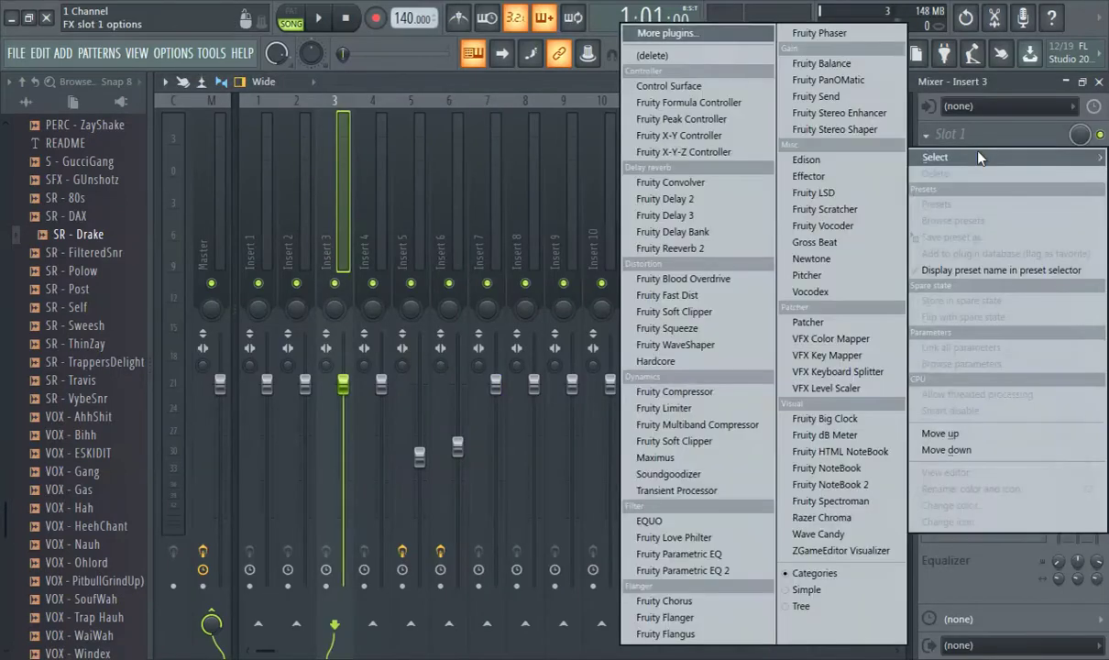
left_click(815, 242)
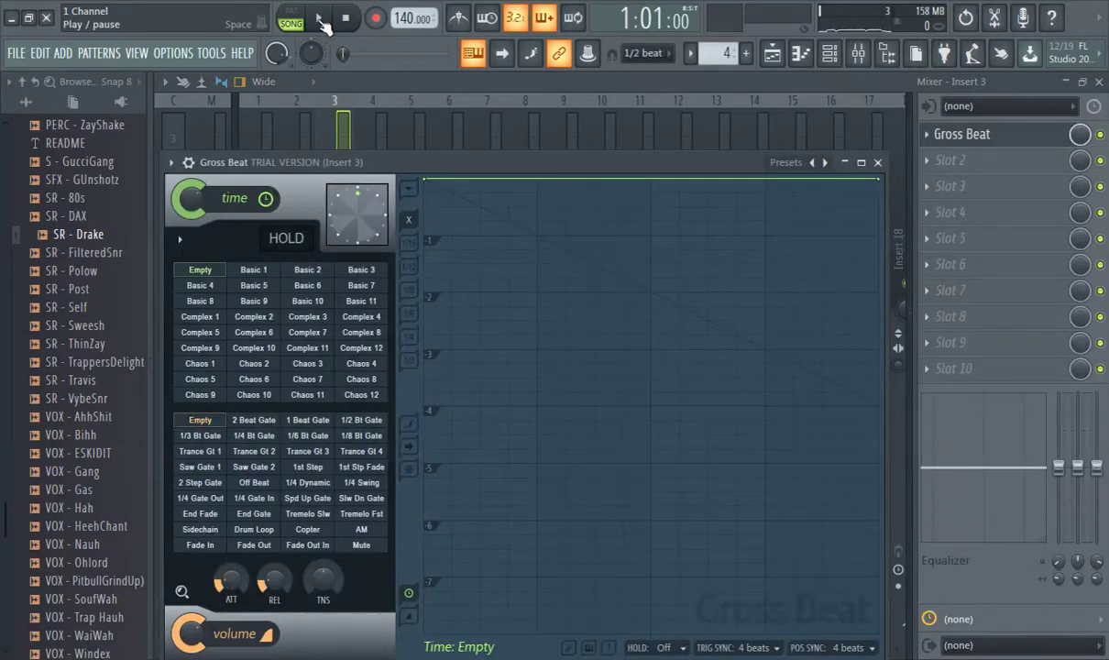
Step: Audition Gross Beat's time presets against the playing song, settle on Basic 9, and stop playback
left_click(321, 19)
left_click(305, 301)
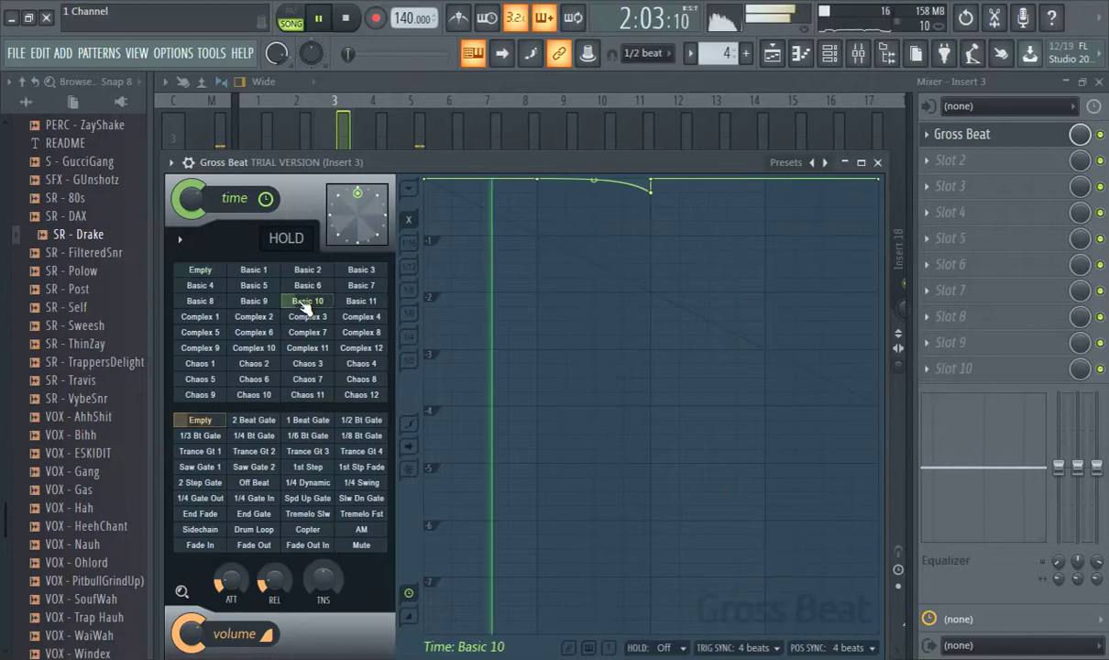
scroll(297, 312, "down", 5)
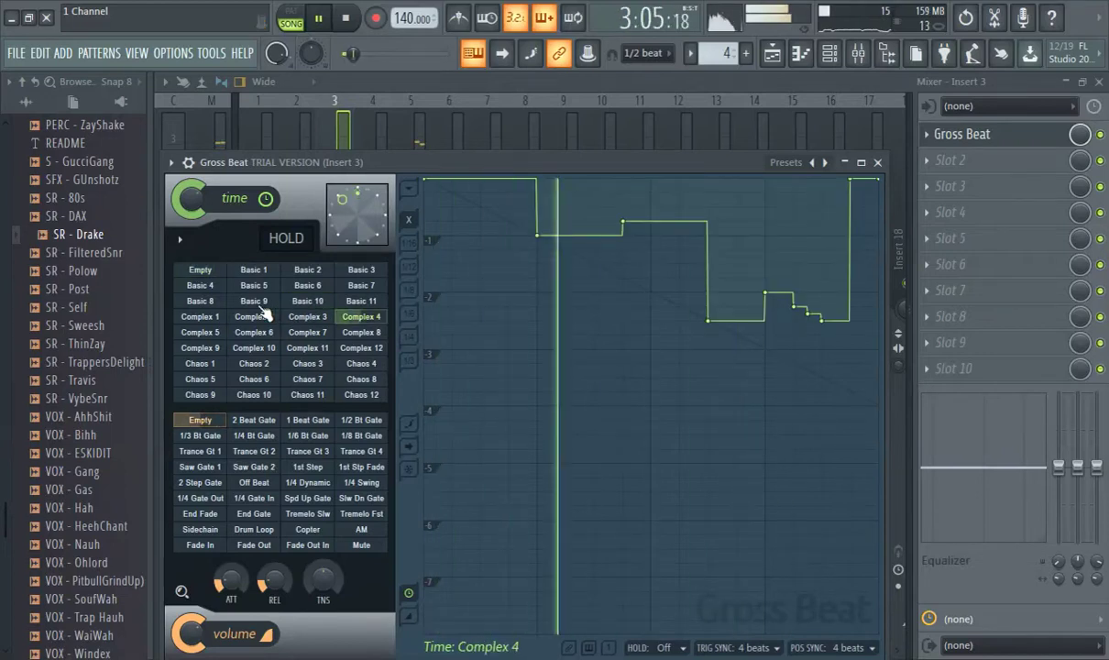
left_click(259, 303)
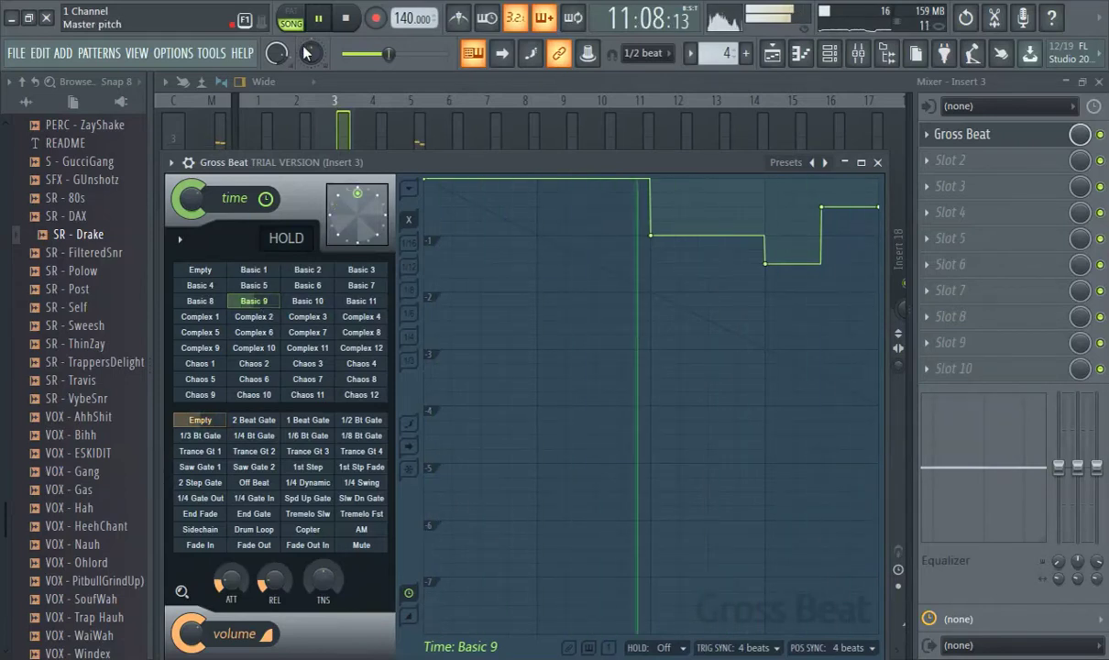
left_click(319, 22)
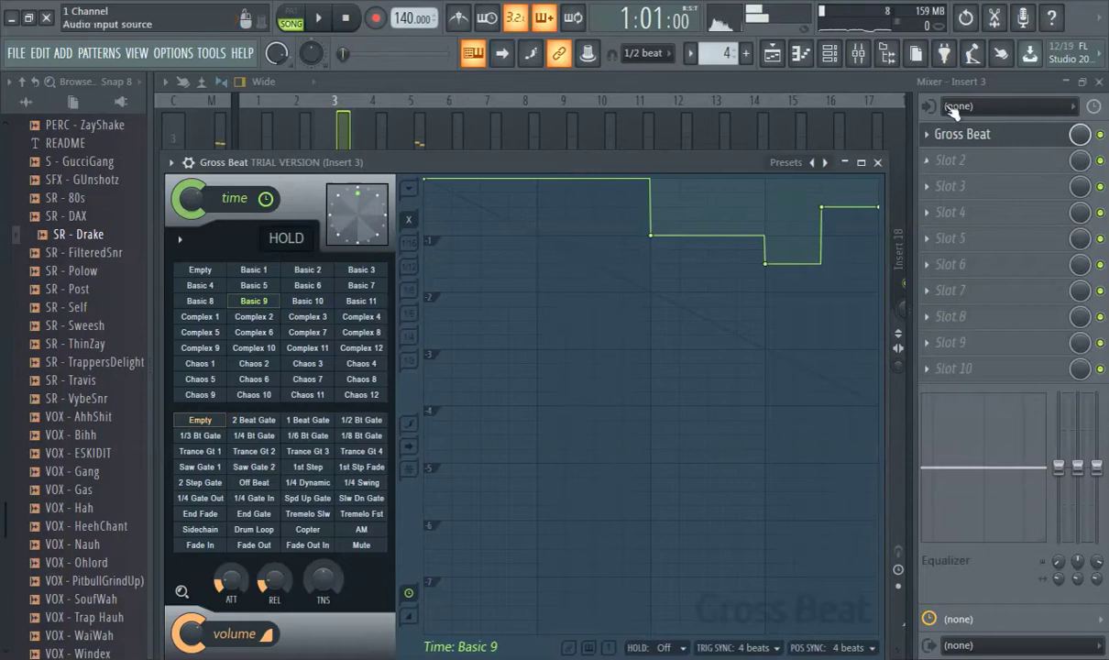
Step: Duplicate the Pattern 4 clip on Track 4 so it repeats from bar 17, and play the song
left_click(772, 55)
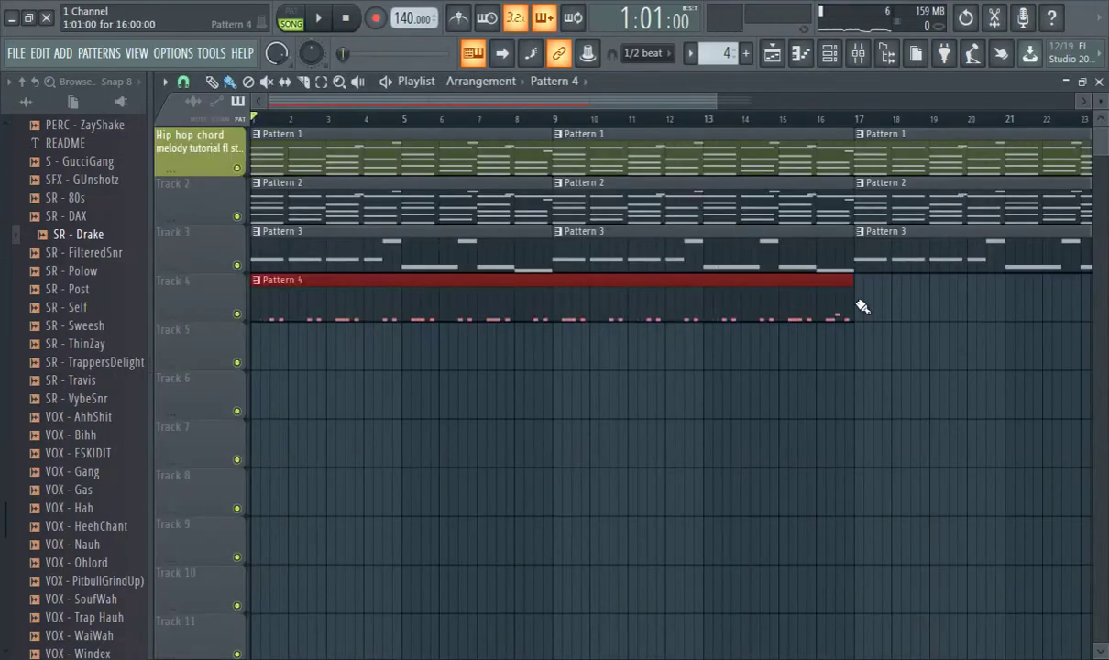
key("ctrl+b")
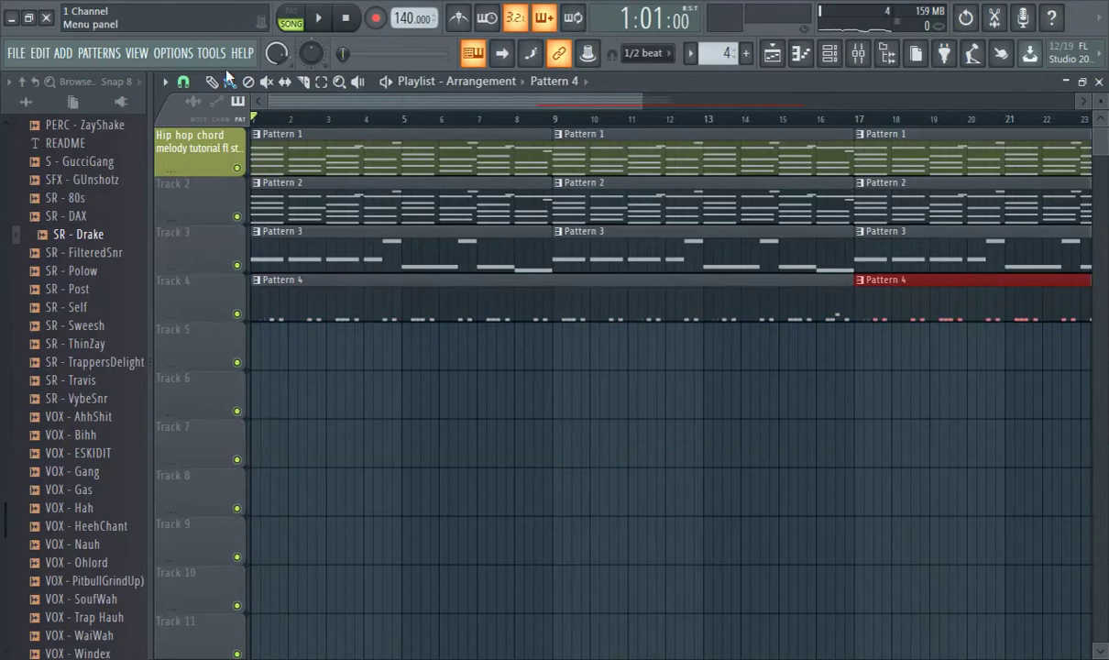
left_click(314, 22)
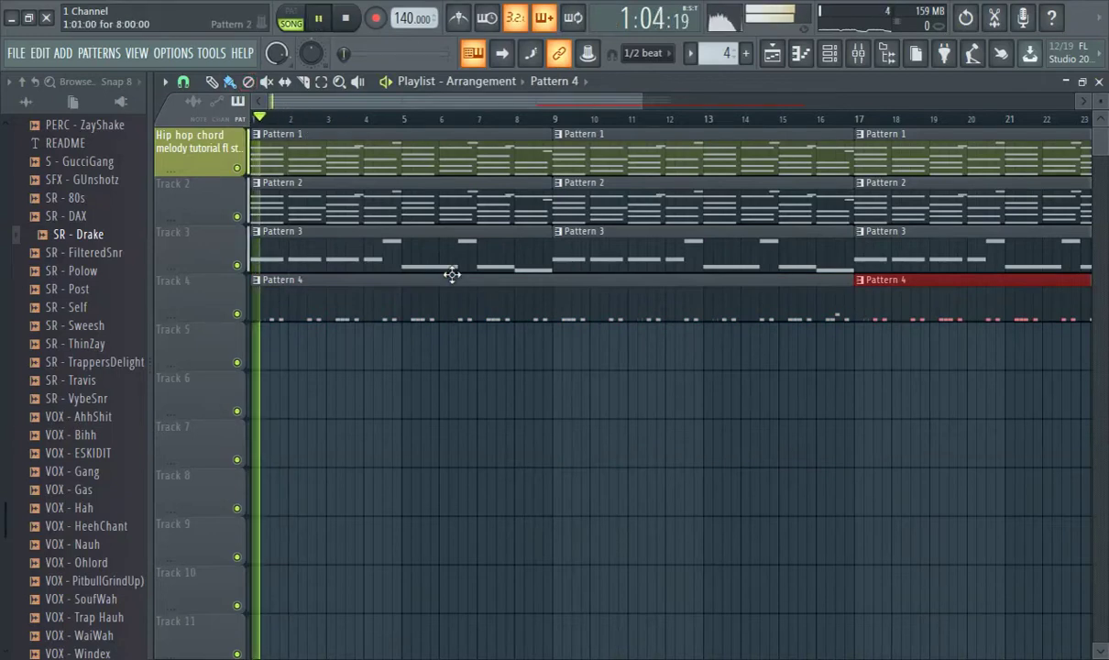
Step: Switch to Pattern 5 and place its clip at bar 1 of Track 5 in the playlist
left_click(747, 53)
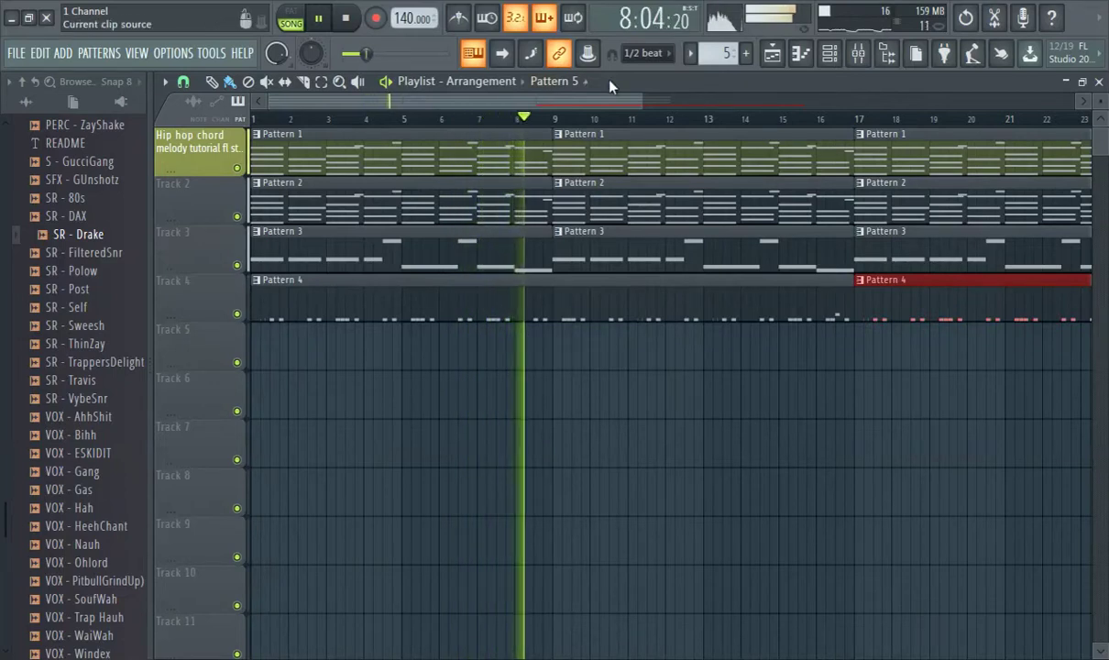
left_click(321, 361)
left_click_drag(321, 361, 224, 371)
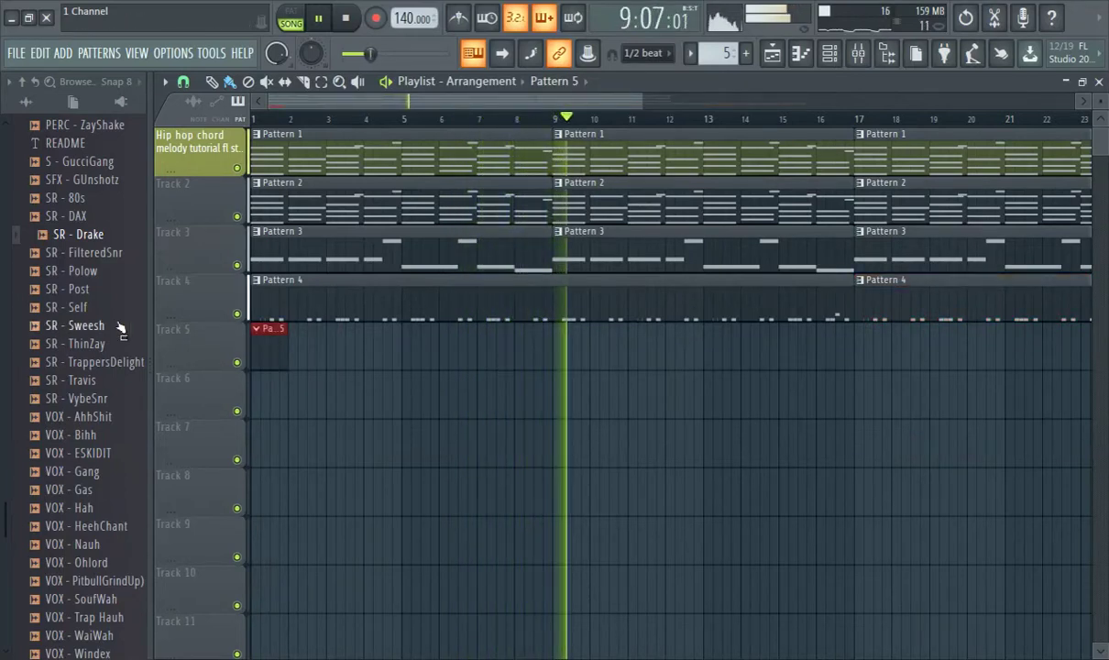
Step: Restart the song and add a Kick Nav 3 hit on step 1 and an SR - Drake hit on step 9 of Pattern 5
left_click(829, 57)
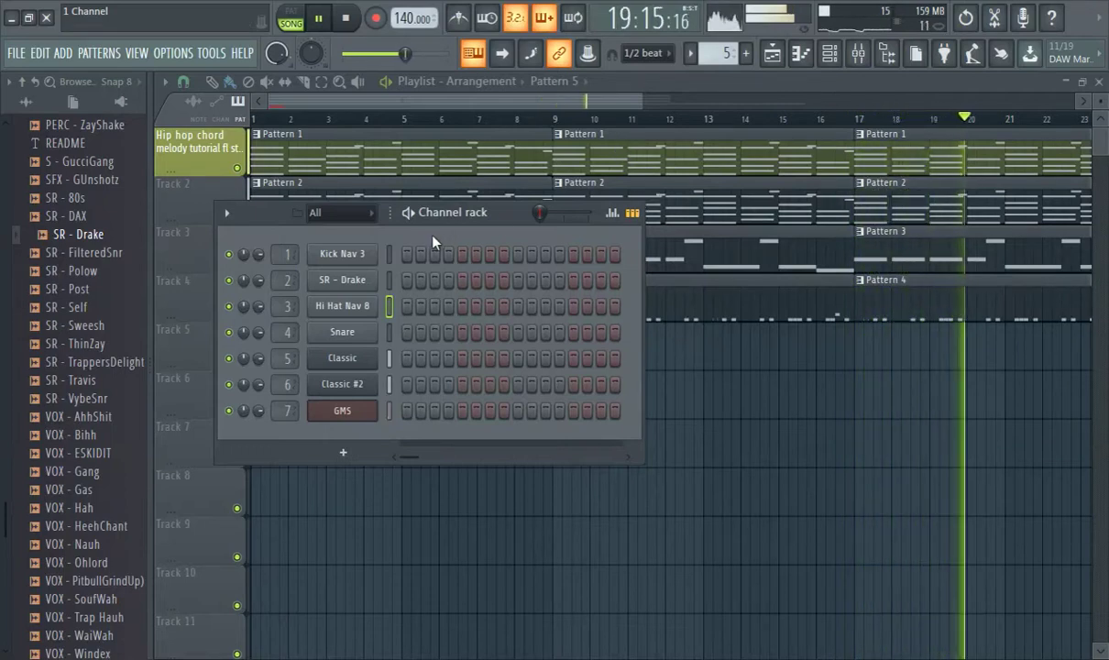
left_click_drag(409, 55, 345, 55)
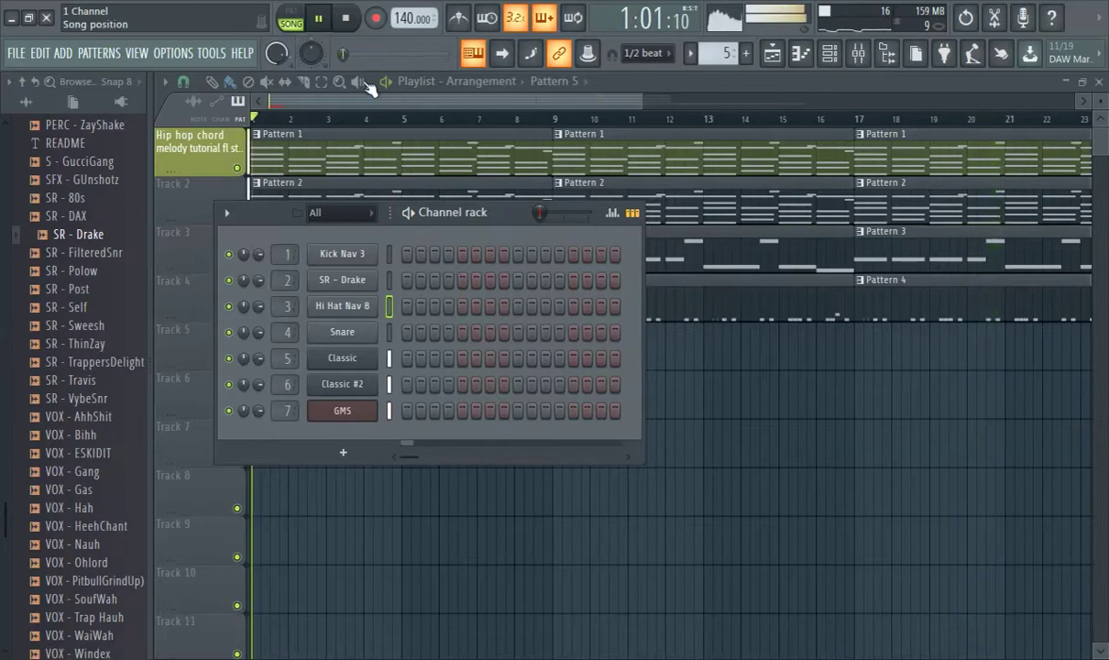
left_click(407, 254)
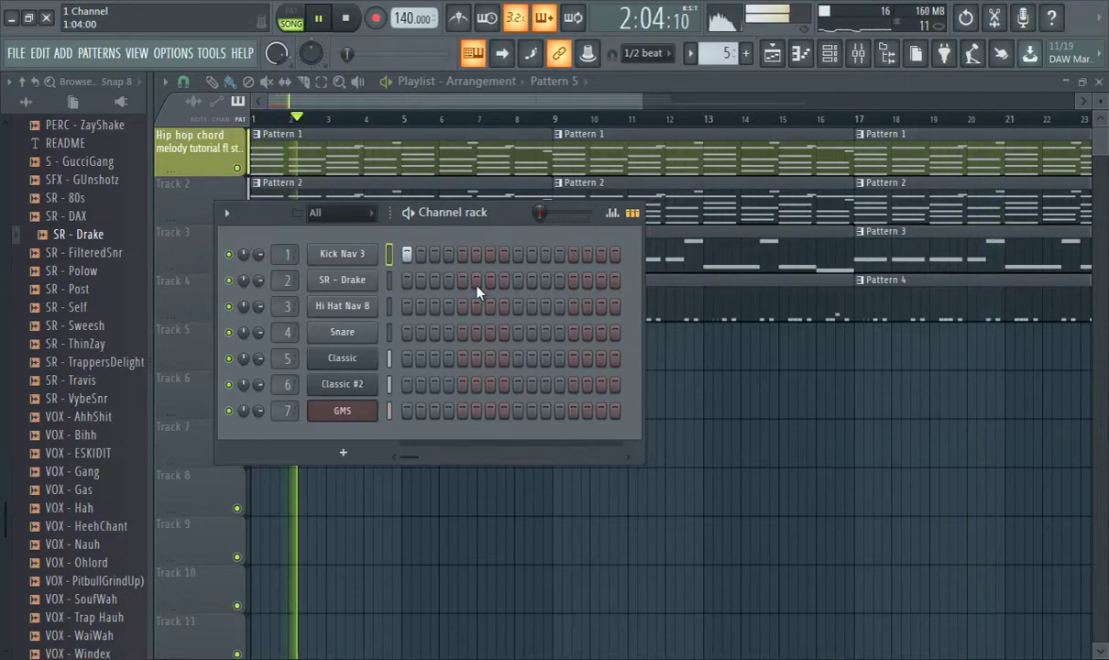
left_click(517, 280)
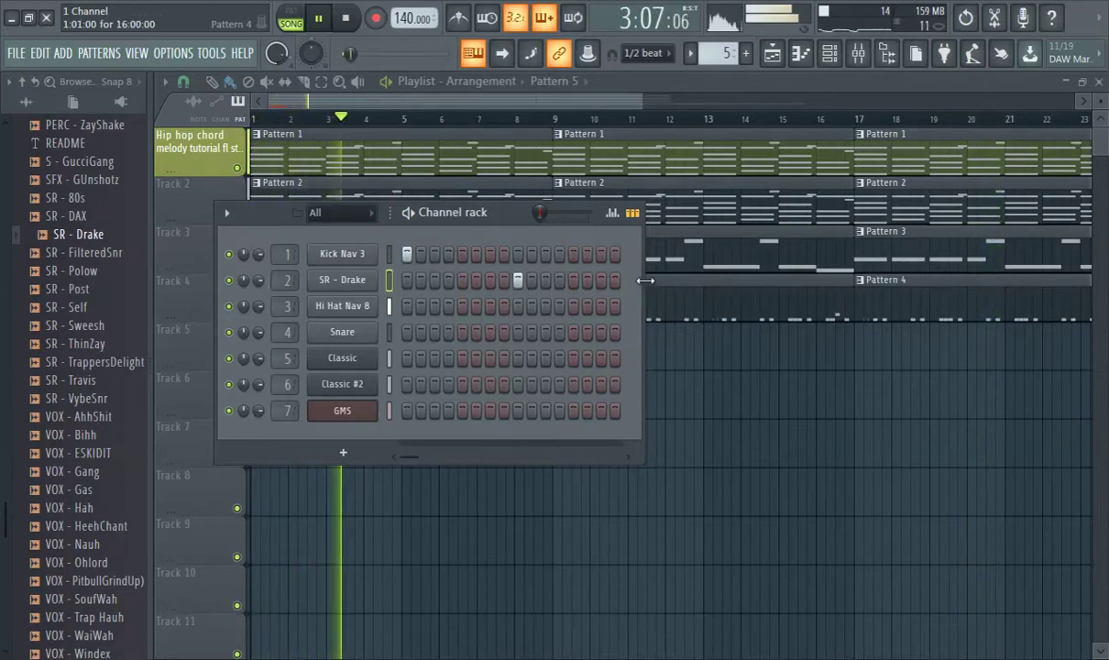
Step: Widen the channel rack to 48 steps, then hide the sample browser and restart the song from bar 1
left_click_drag(645, 281, 1084, 282)
left_click_drag(670, 218, 422, 278)
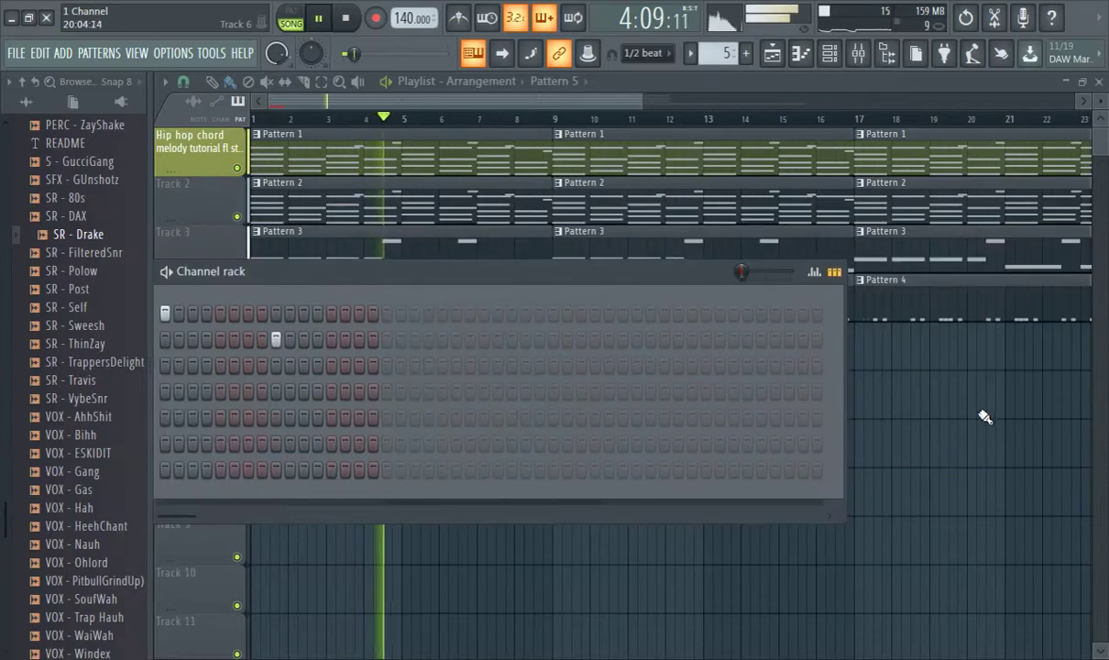
left_click(847, 392)
right_click(862, 394)
left_click(256, 117)
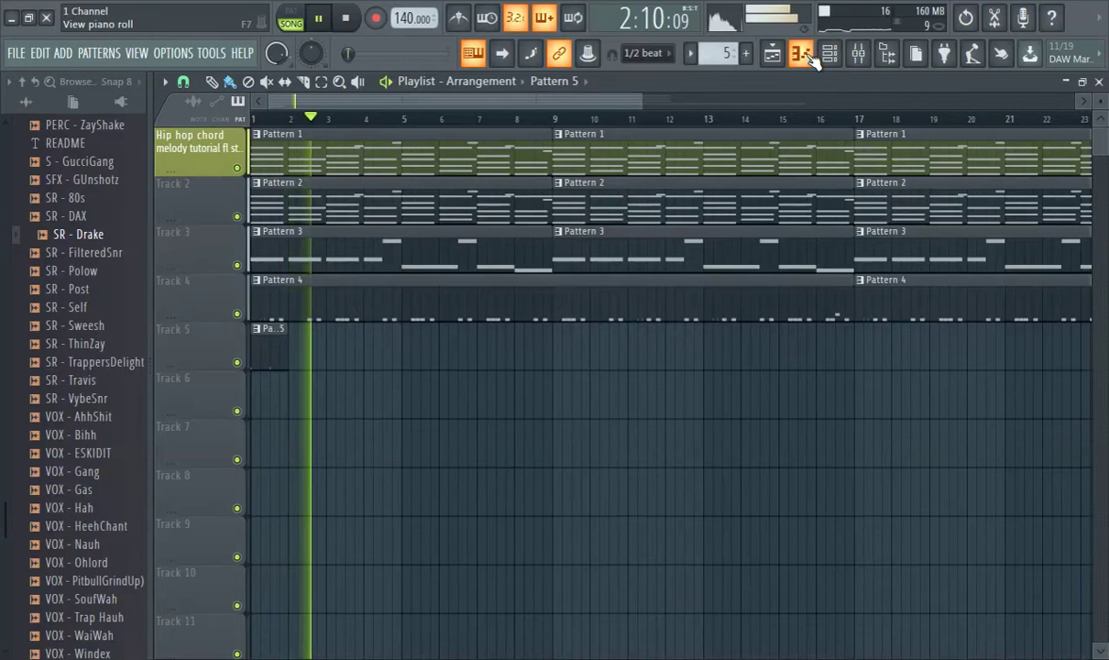
left_click(884, 55)
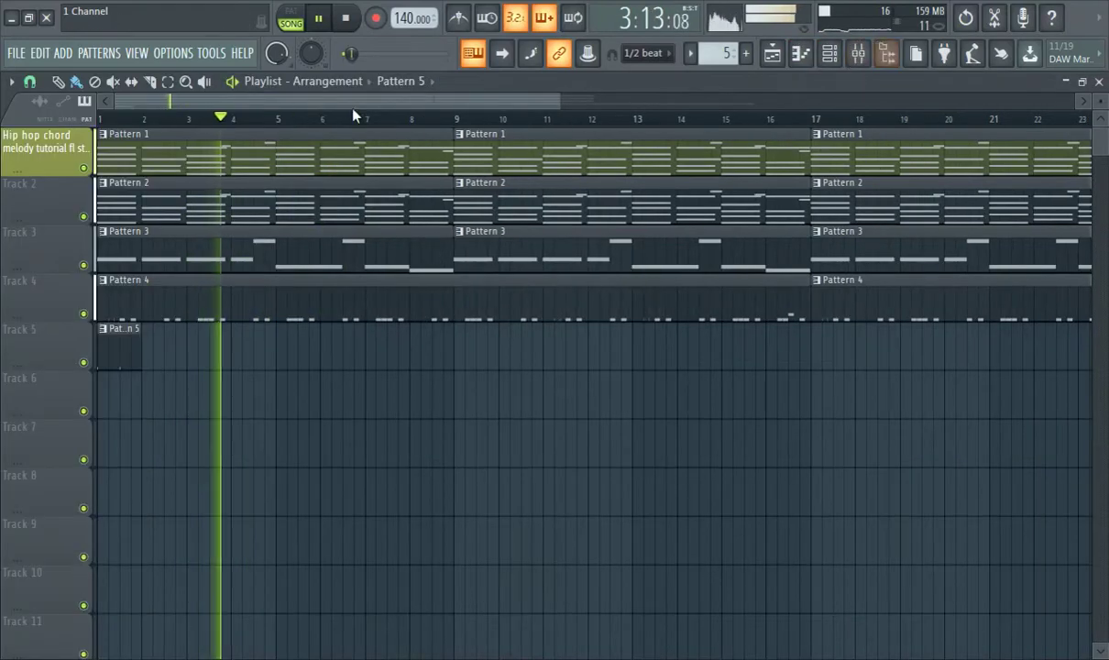
left_click(103, 117)
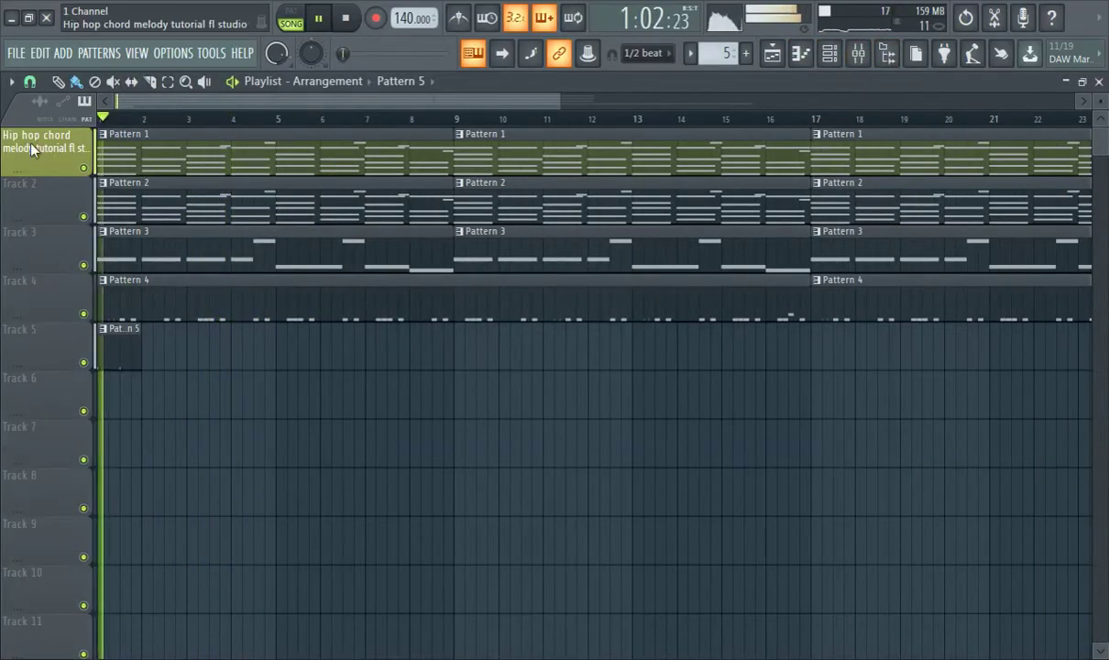
Step: Extend Pattern 5 with Kick Nav 3 hits on steps 21, 23, 29 and 33 and SR - Drake hits on steps 25 and 41
left_click(829, 53)
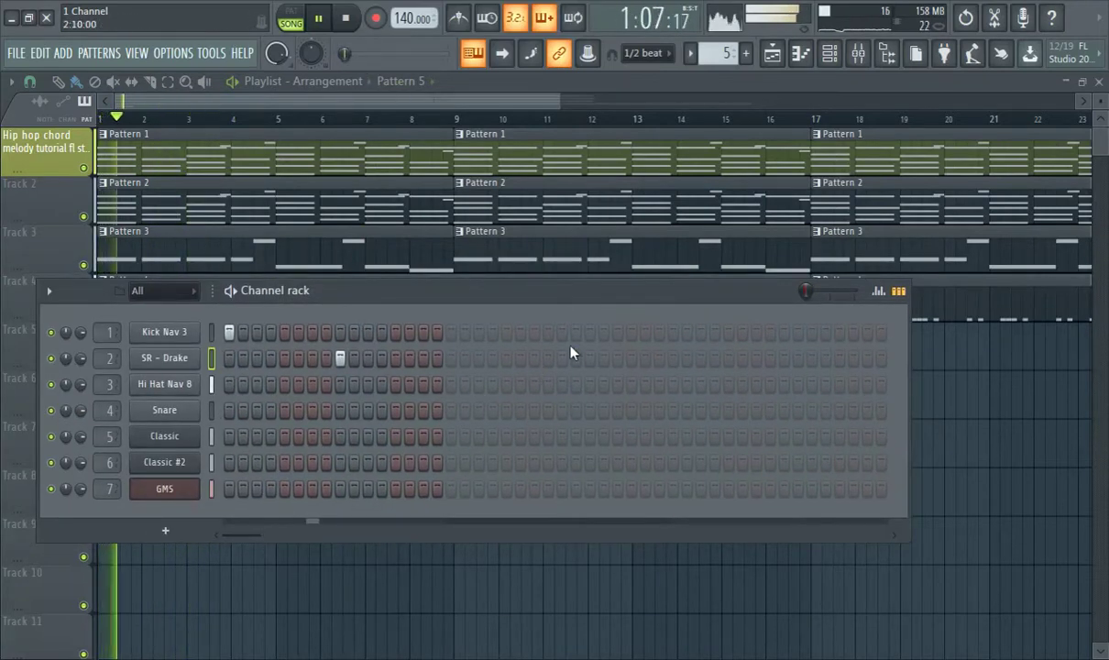
left_click(508, 331)
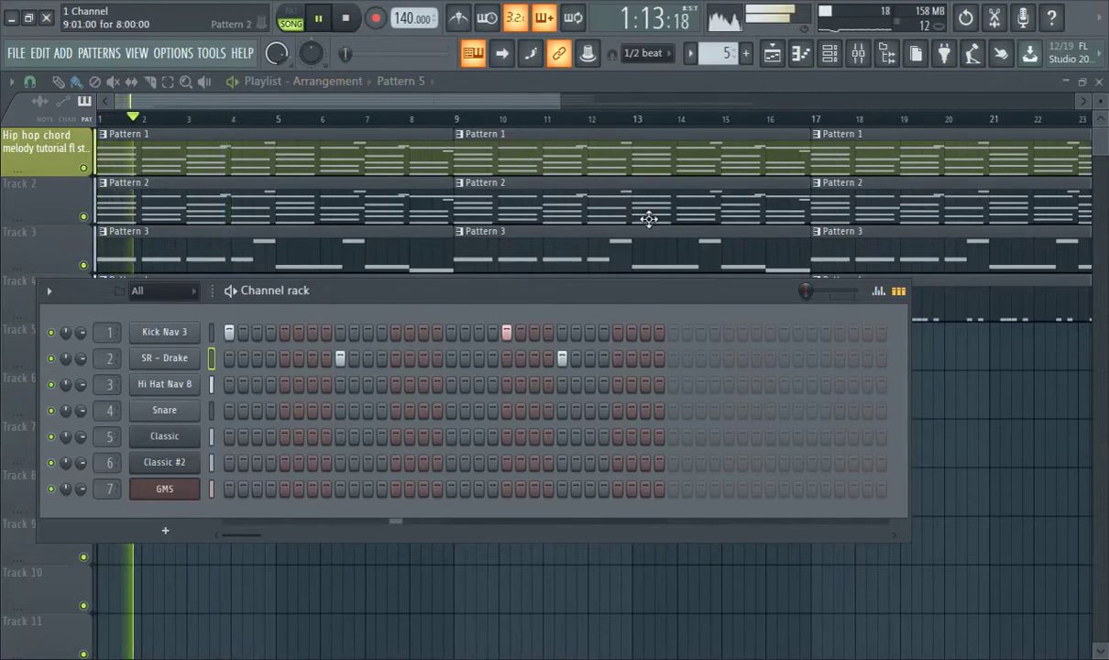
left_click(617, 333)
left_click(674, 332)
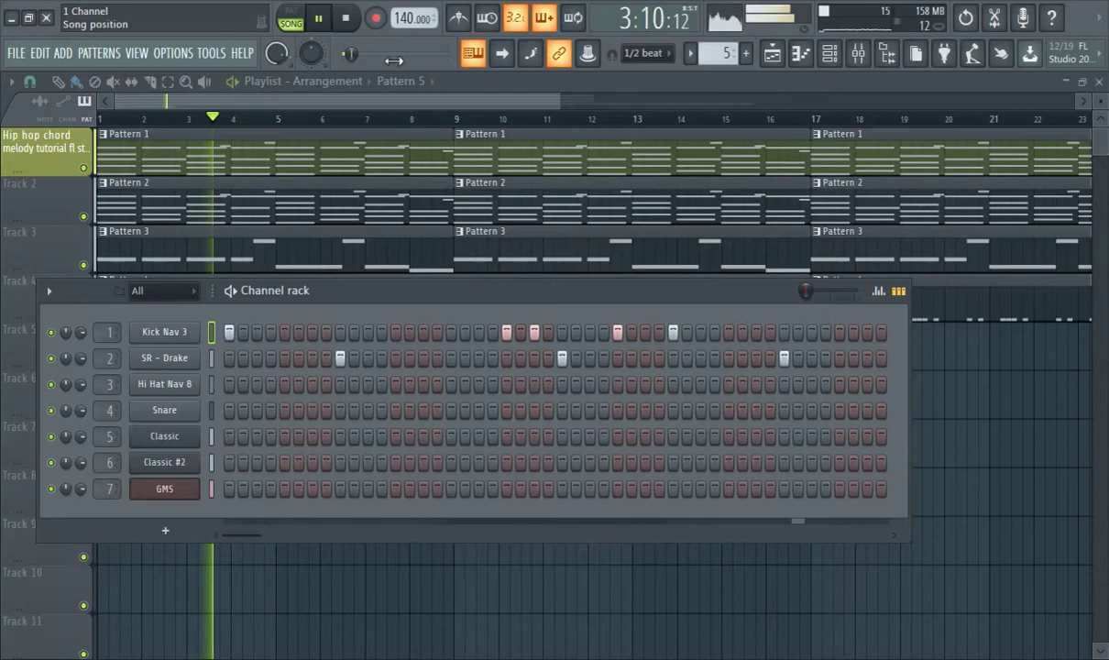
left_click_drag(352, 57, 305, 62)
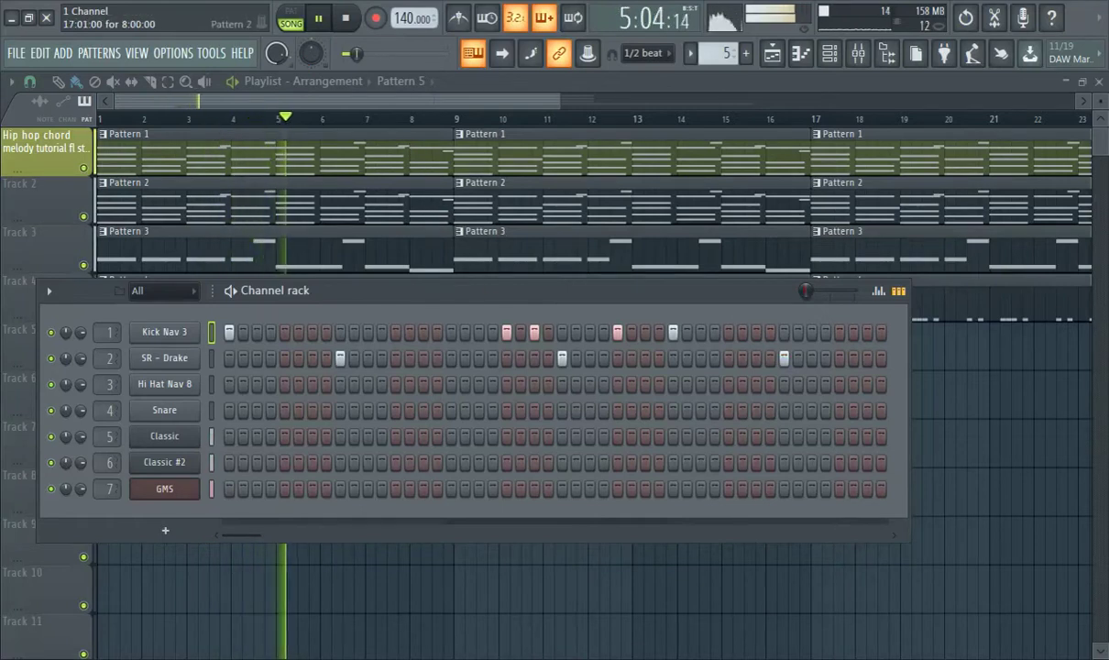
Step: Widen the channel rack further and add Kick Nav 3 hits on steps 53 and 61 and an SR - Drake hit on step 57
left_click_drag(910, 384, 1108, 384)
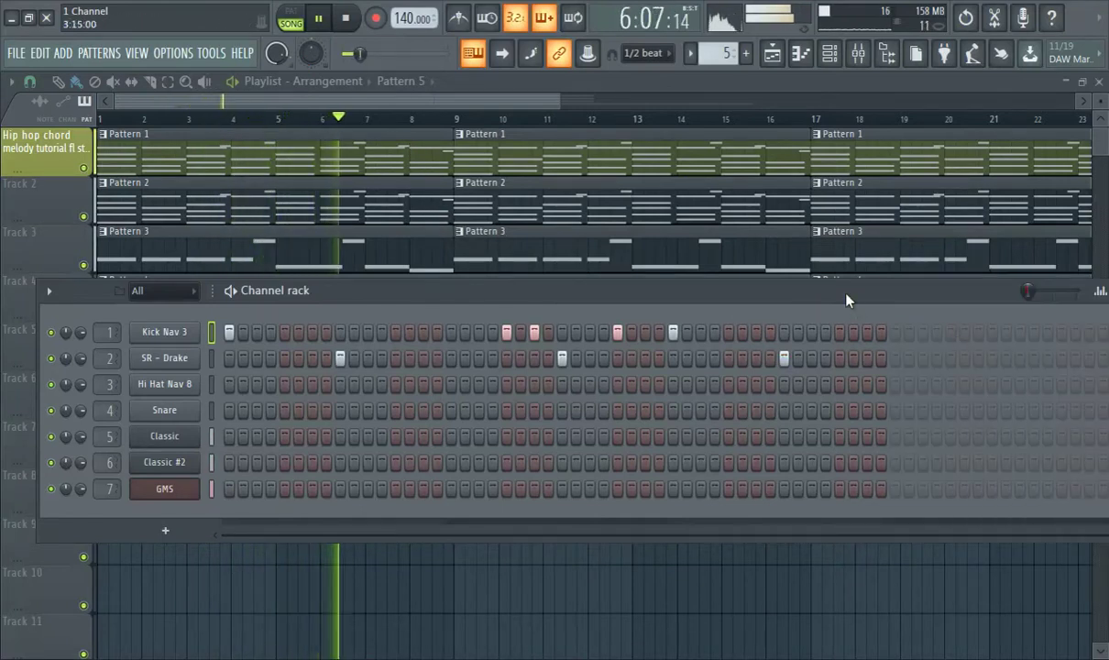
left_click_drag(846, 300, 567, 337)
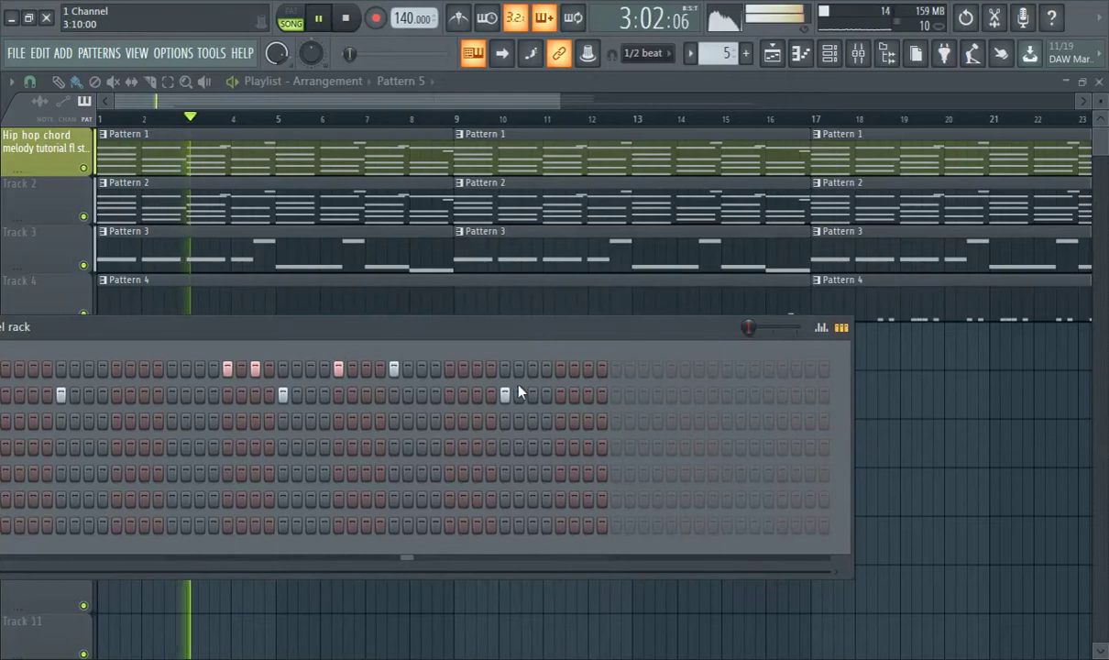
left_click(671, 369)
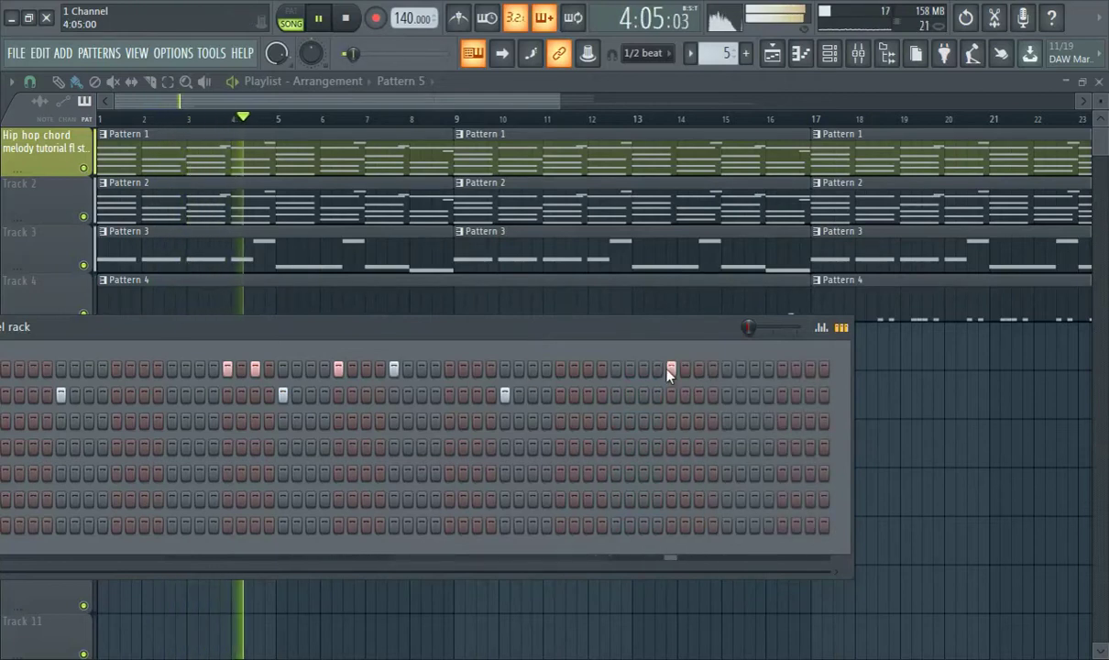
left_click(724, 399)
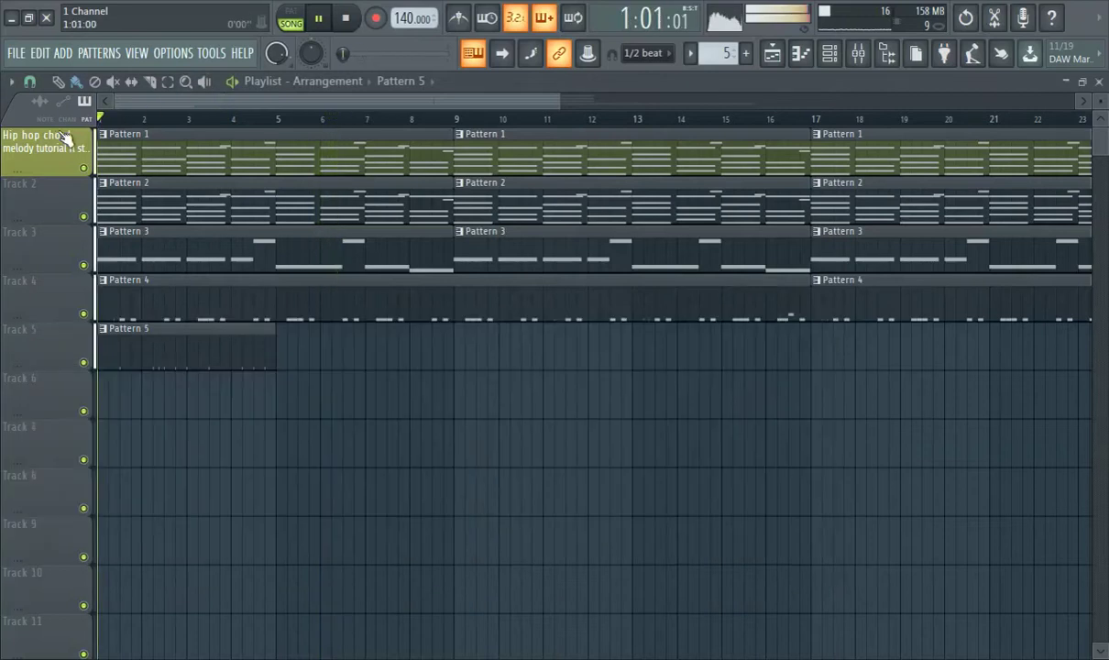
Step: Replay the song from bar 1, add a second Pattern 5 clip at bar 5 of Track 5, and stop playback
left_click(101, 119)
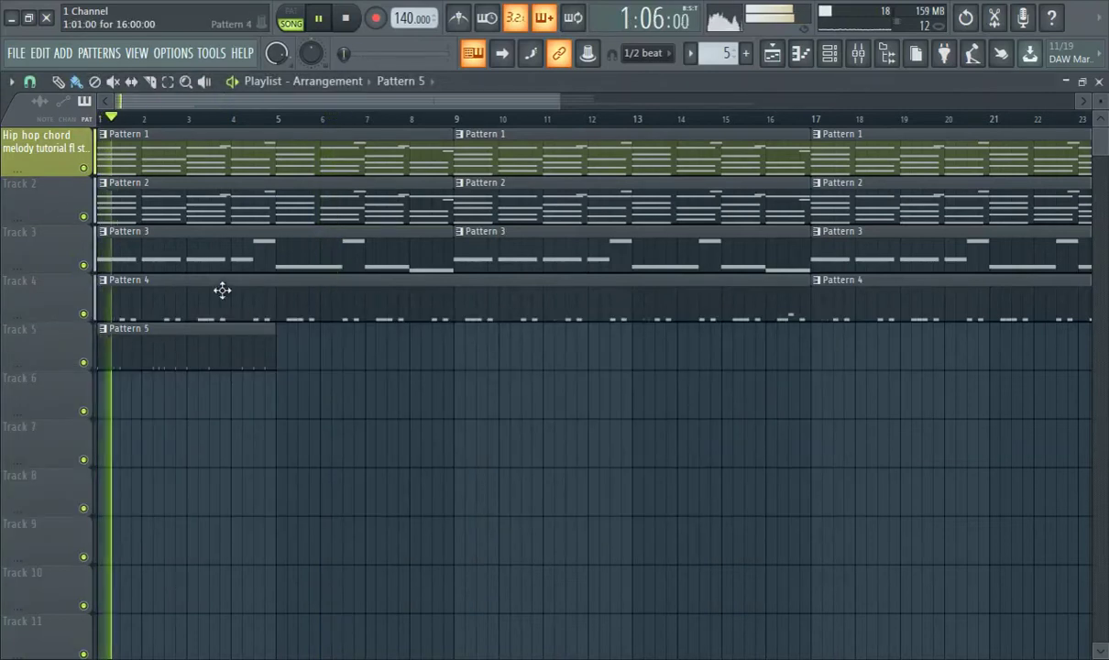
left_click(287, 353)
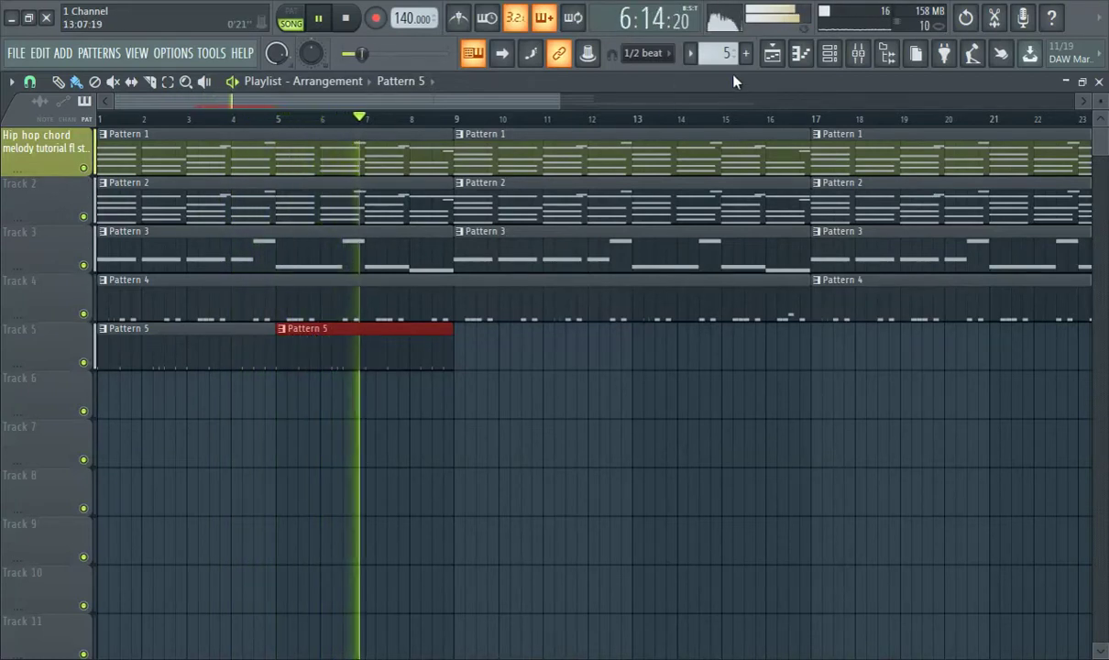
left_click(318, 18)
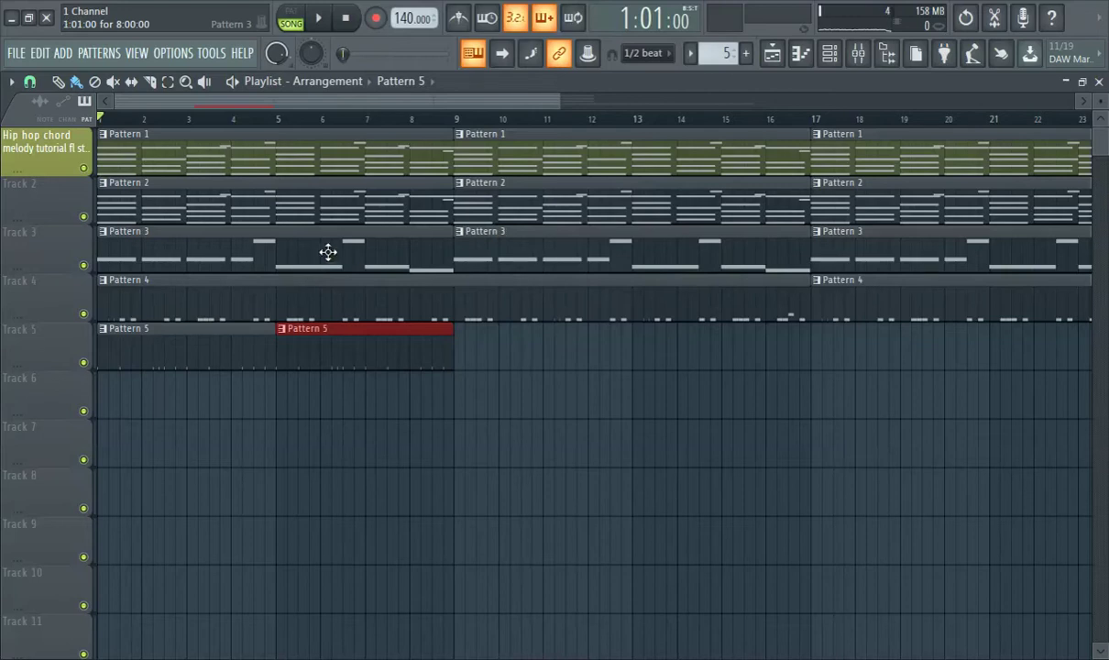
Step: Play the song while reviewing Pattern 5's drum steps in the channel rack, then open the mixer to check the track levels
left_click(316, 20)
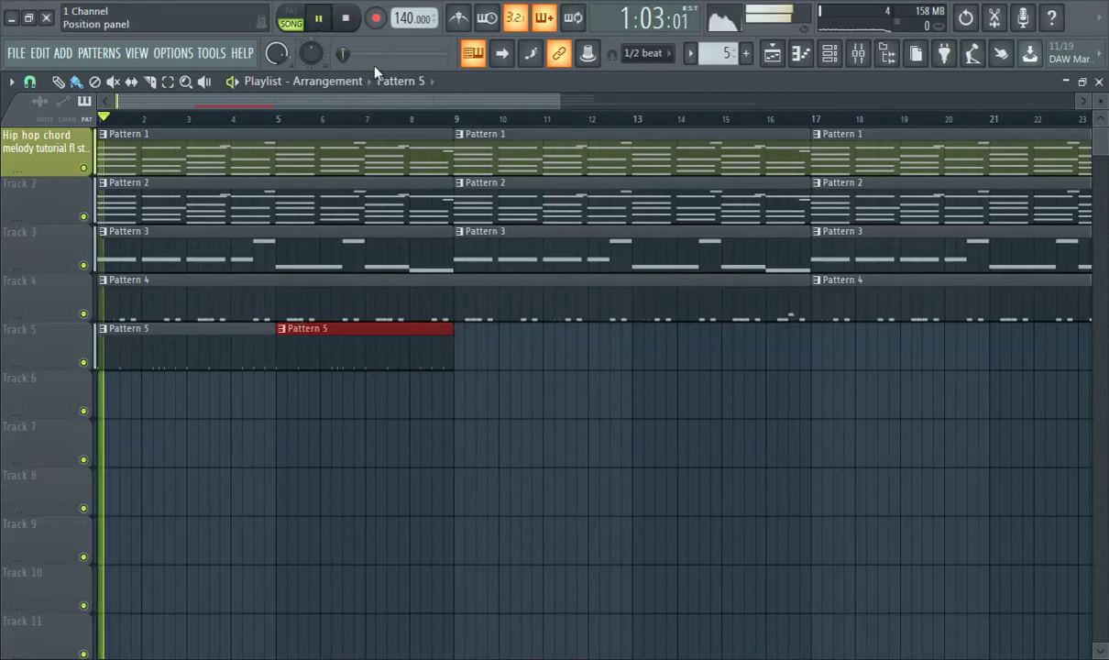
left_click(829, 57)
left_click(830, 56)
left_click(829, 57)
left_click_drag(426, 339, 638, 356)
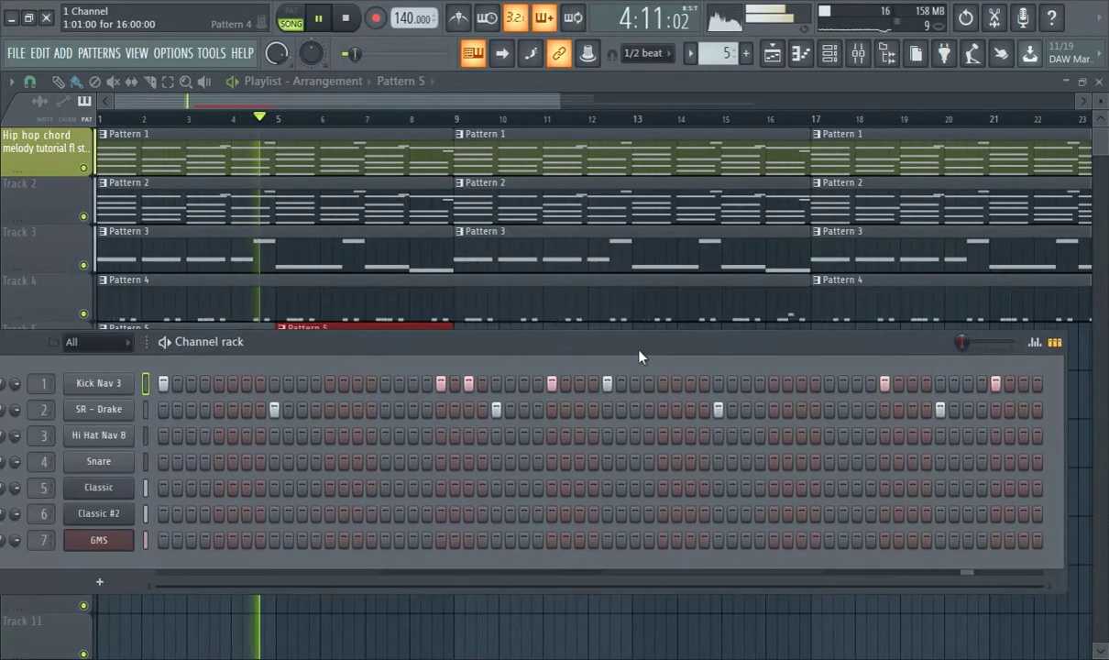
left_click(858, 53)
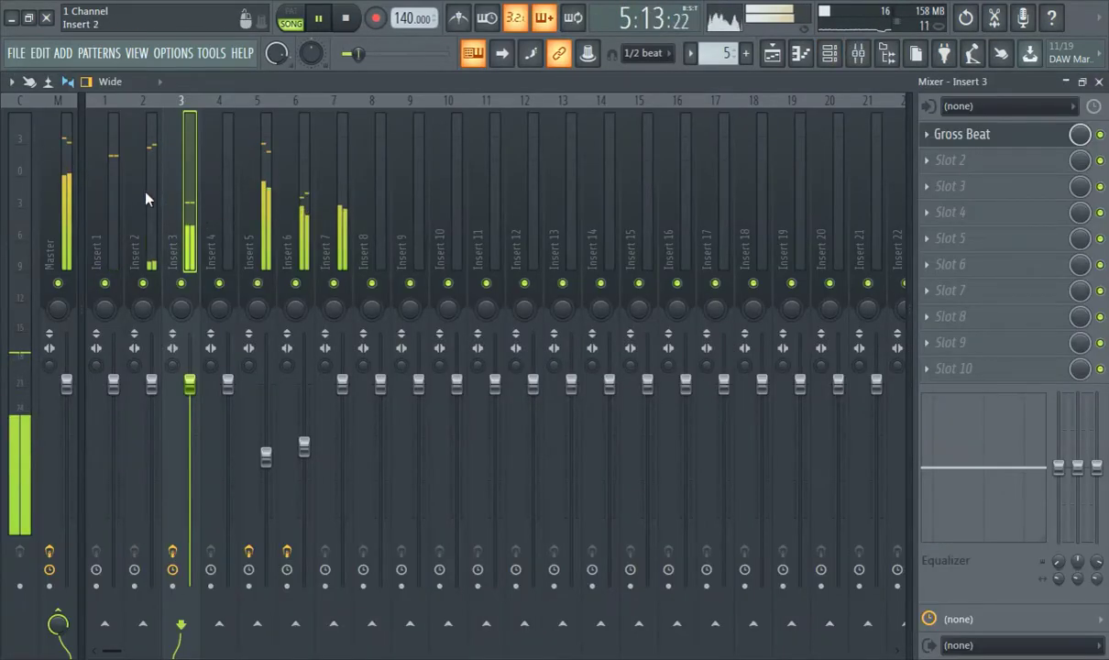
Step: Lower the Insert 1 and Insert 2 mixer faders slightly to reduce the kick and SR - Drake levels
left_click(115, 174)
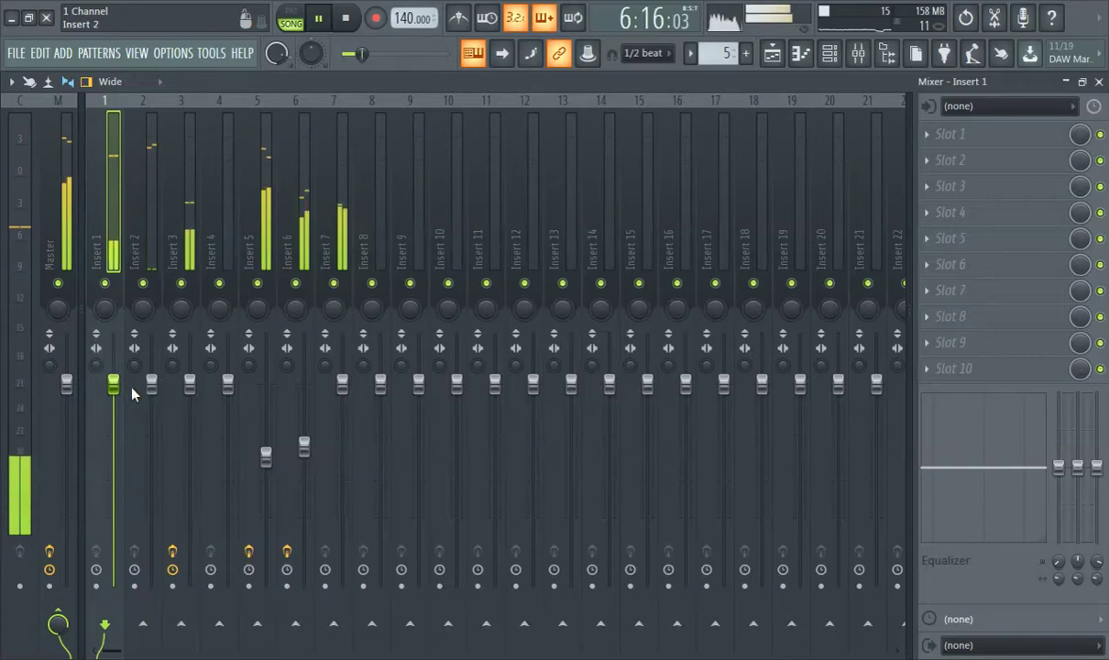
left_click_drag(113, 385, 113, 394)
key("Right")
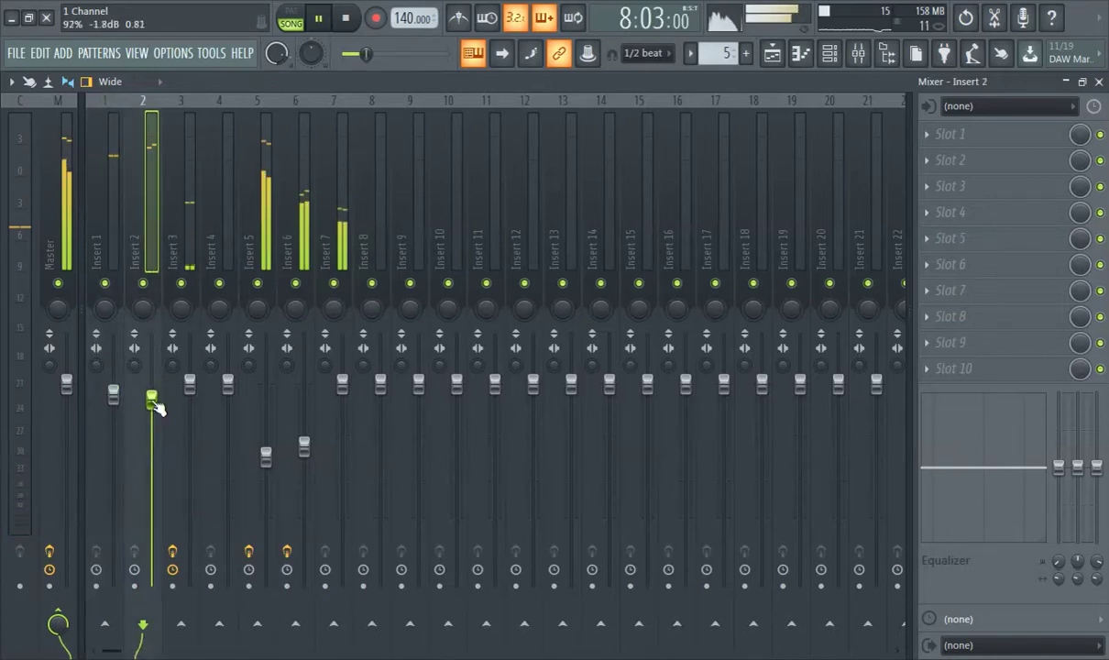
Step: Load Fruity parametric EQ 2 in Insert 1's first effect slot and boost bands 1 to 4 to strengthen the kick's low end
left_click(120, 243)
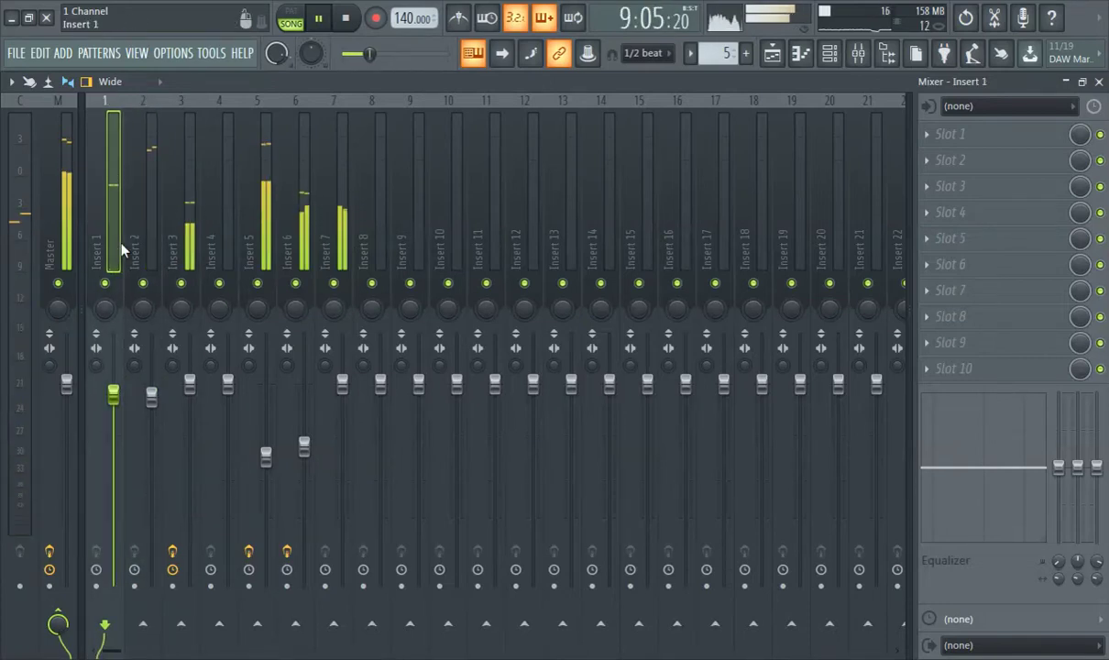
left_click(948, 136)
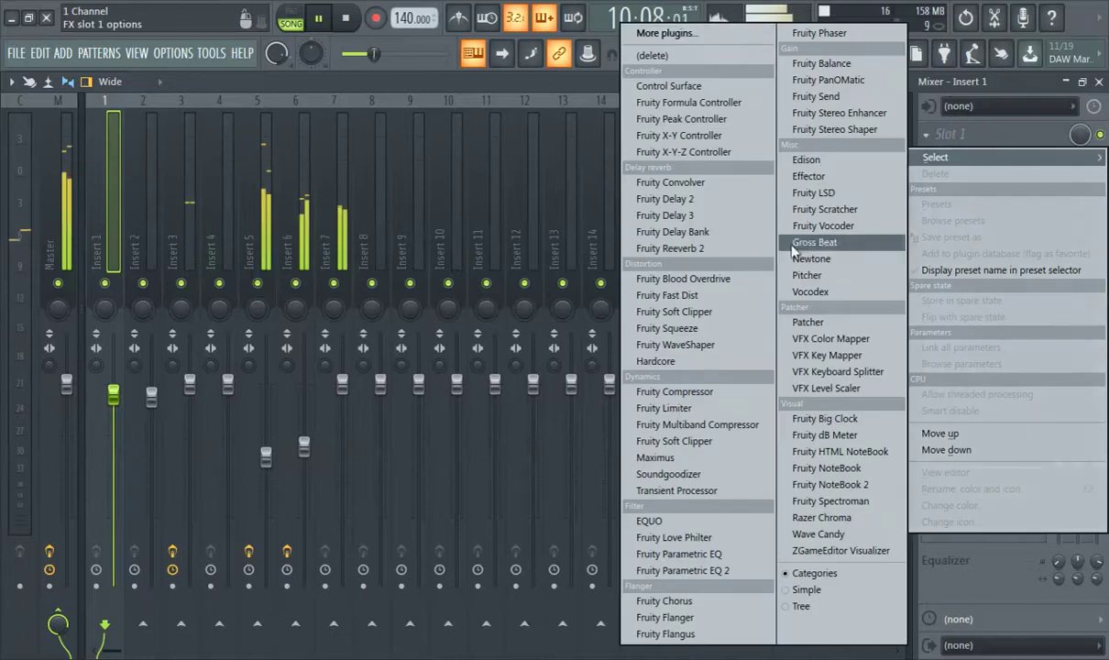
left_click(696, 570)
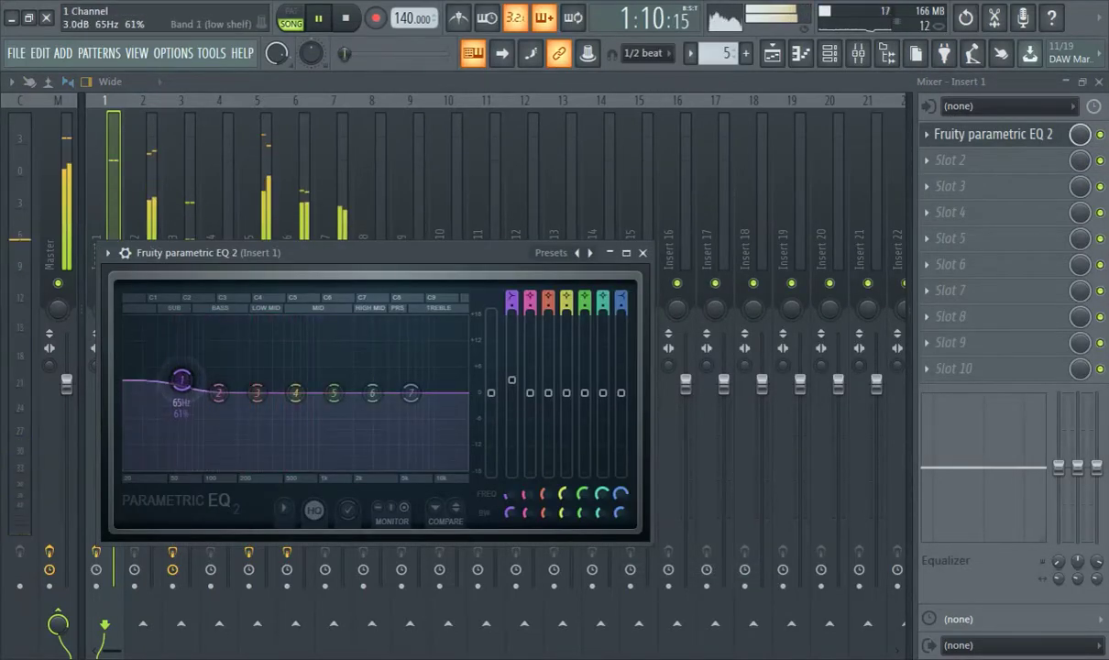
left_click_drag(223, 395, 259, 378)
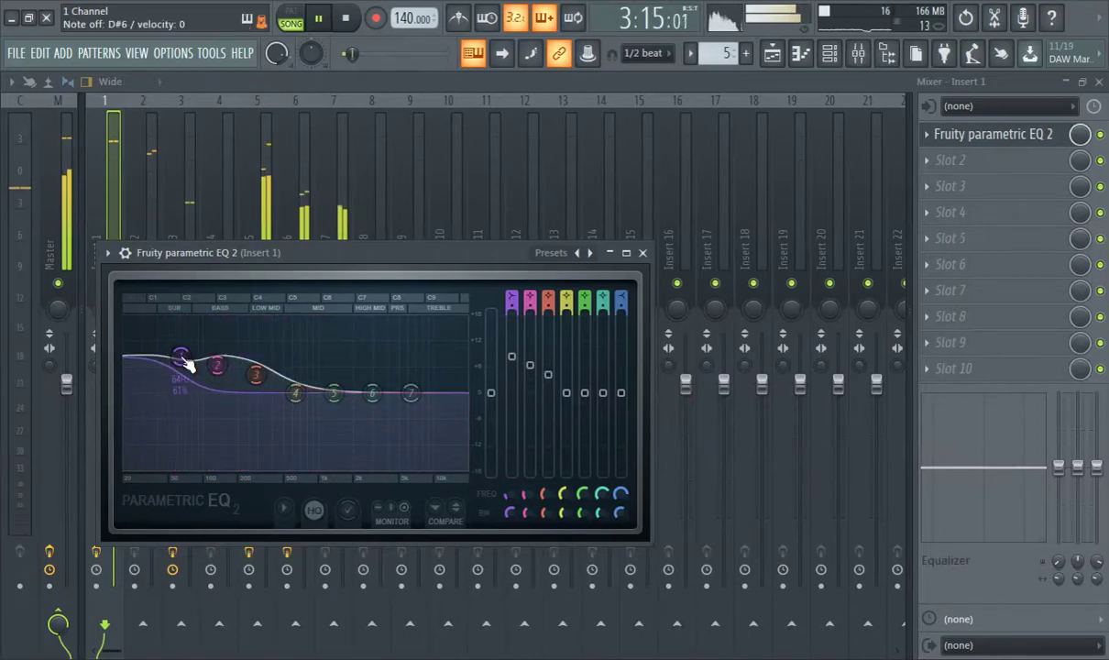
left_click_drag(218, 366, 220, 355)
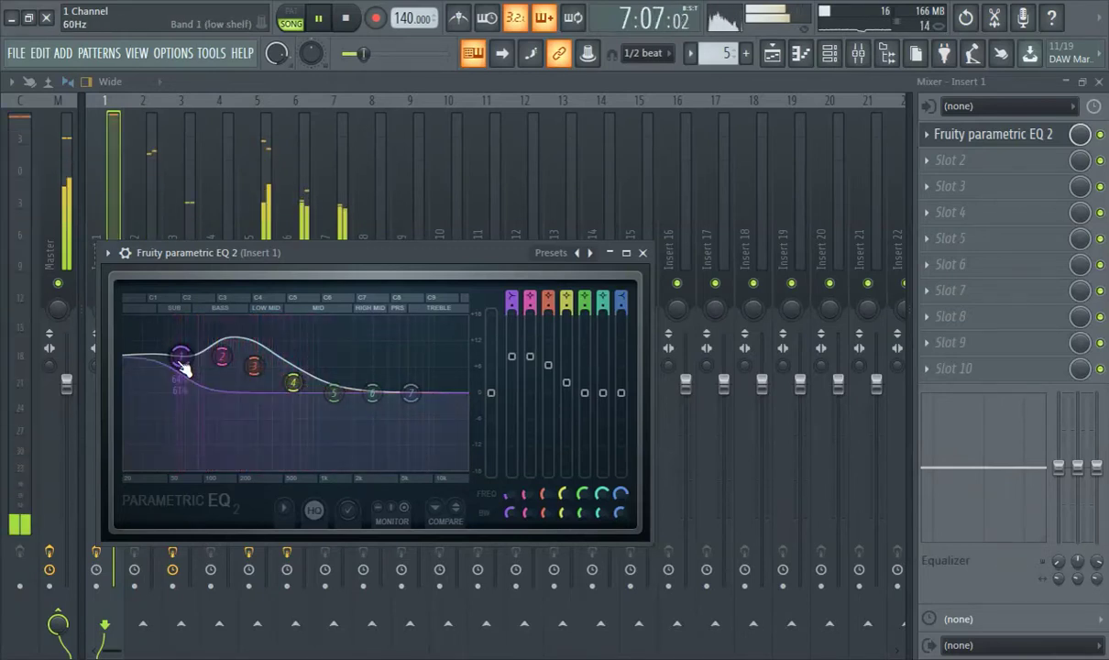
left_click_drag(181, 360, 188, 364)
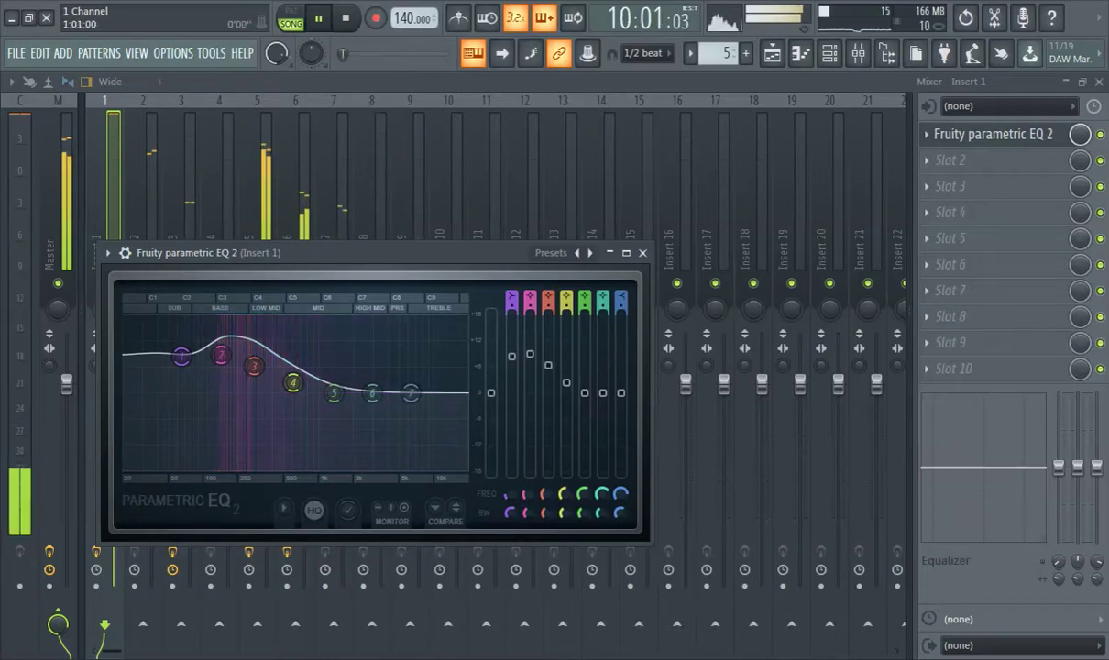
Step: In Insert 1's EQ, cut high-shelf band 7 fully at about 9.7 kHz and raise band 3 a little more
left_click(346, 55)
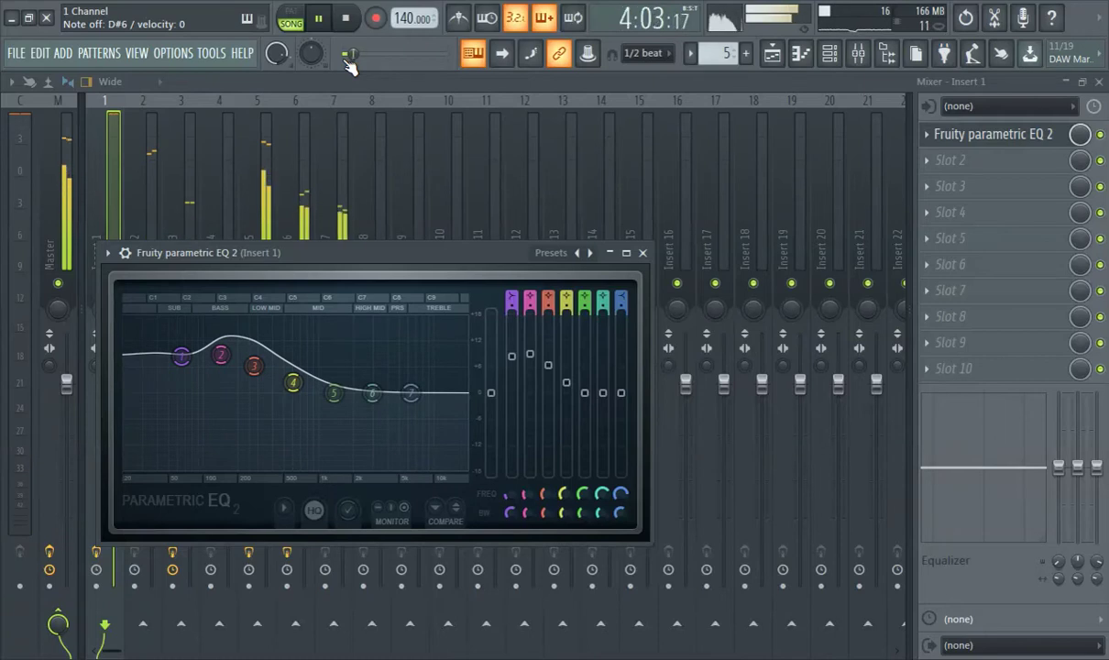
left_click_drag(438, 392, 438, 480)
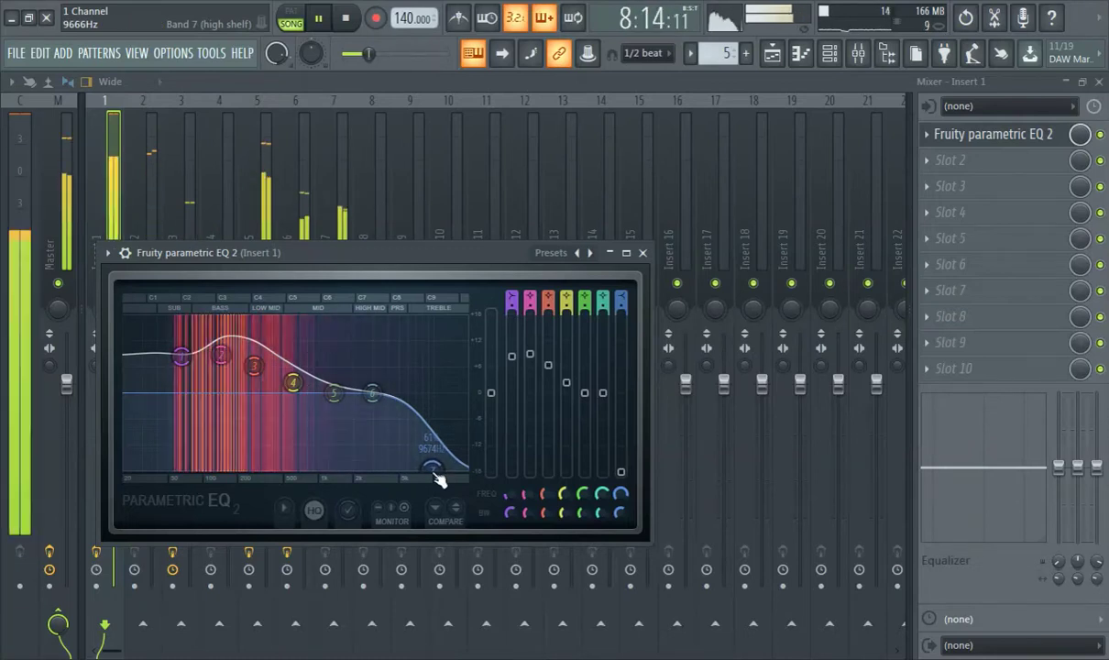
left_click_drag(253, 367, 259, 365)
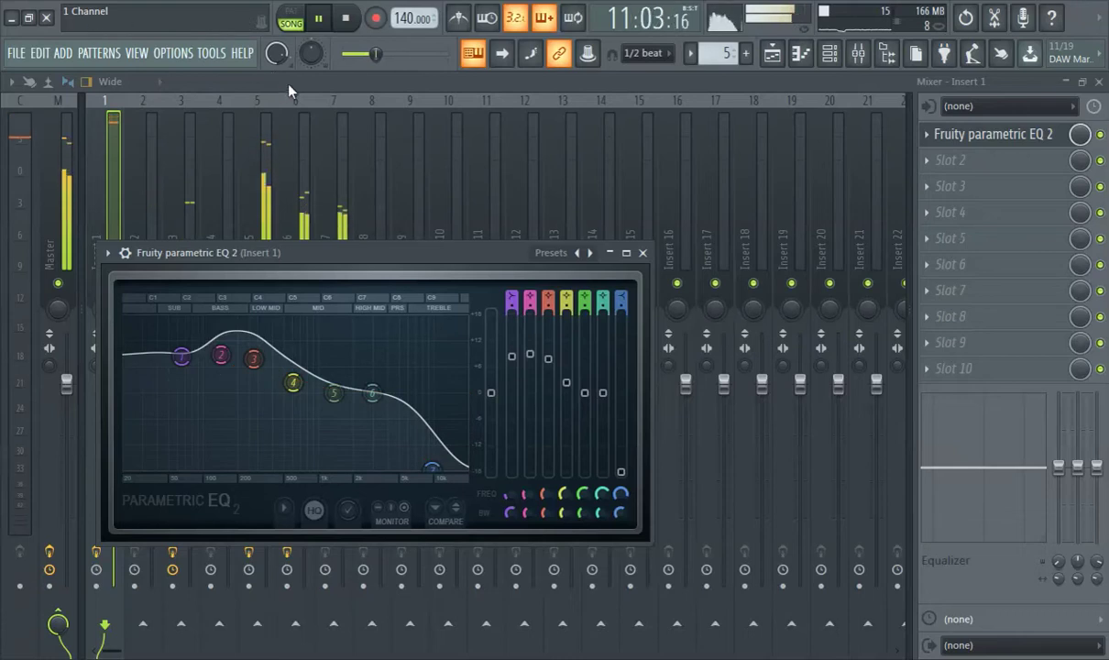
Step: Replay the song from bar 1 and raise Insert 1's low mixer equalizer band at 90 Hz to about 1.9
left_click(773, 53)
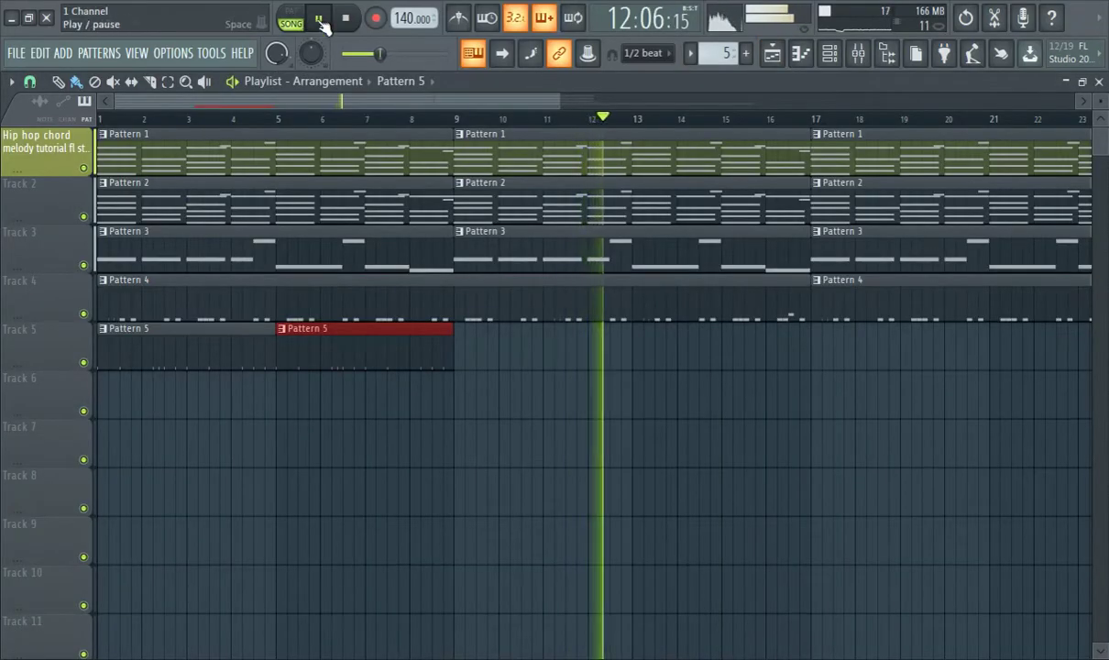
key("space")
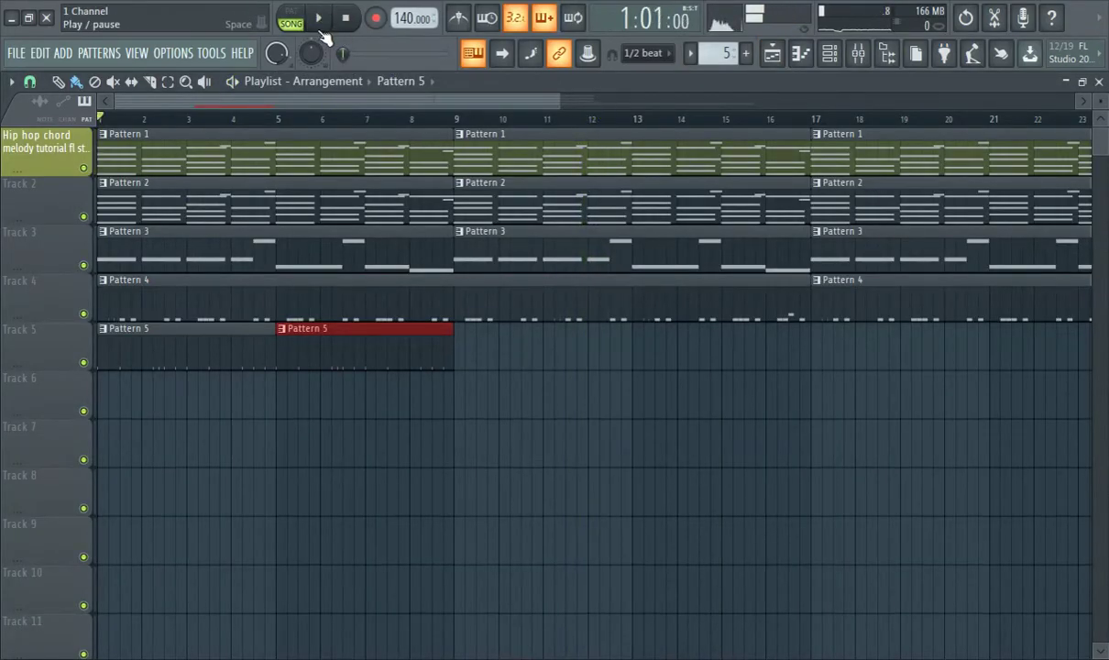
key("space")
left_click(857, 53)
left_click_drag(1060, 470, 1060, 458)
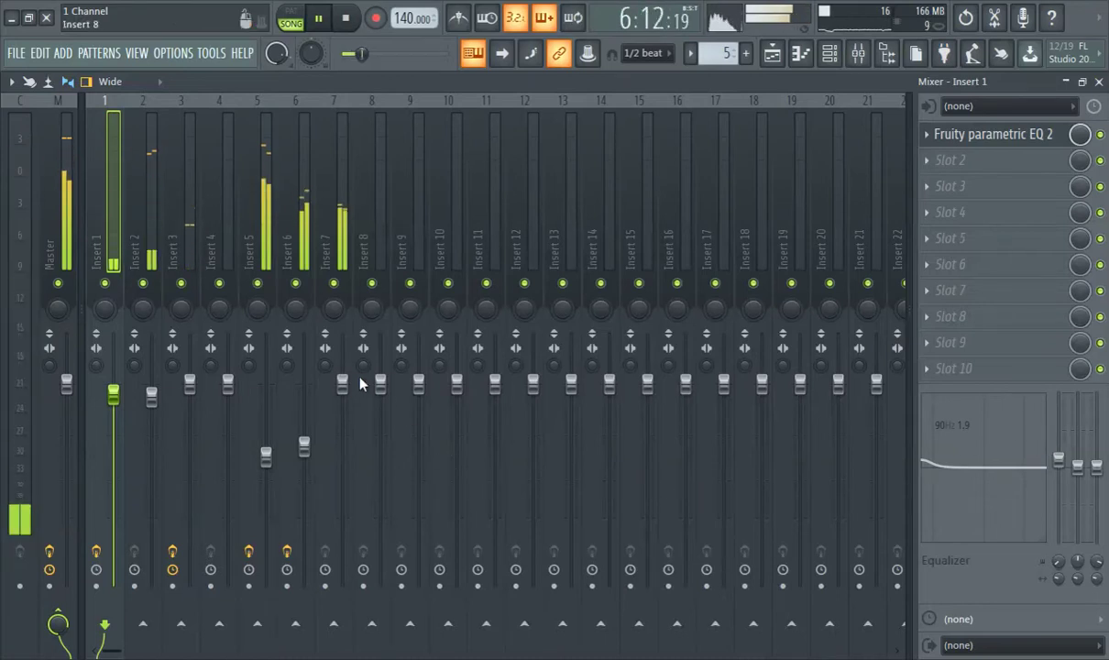
Step: Clone the SR - Drake channel in the channel rack and paste its step sequence into the clone SR - Drake #2
left_click(142, 198)
left_click(829, 53)
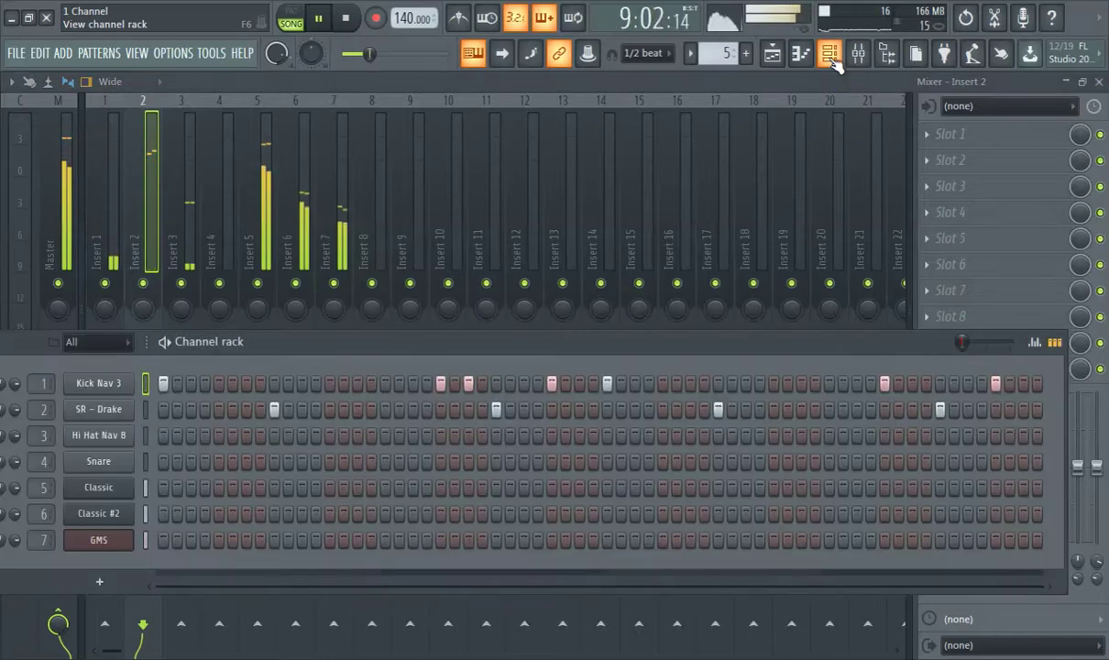
right_click(117, 418)
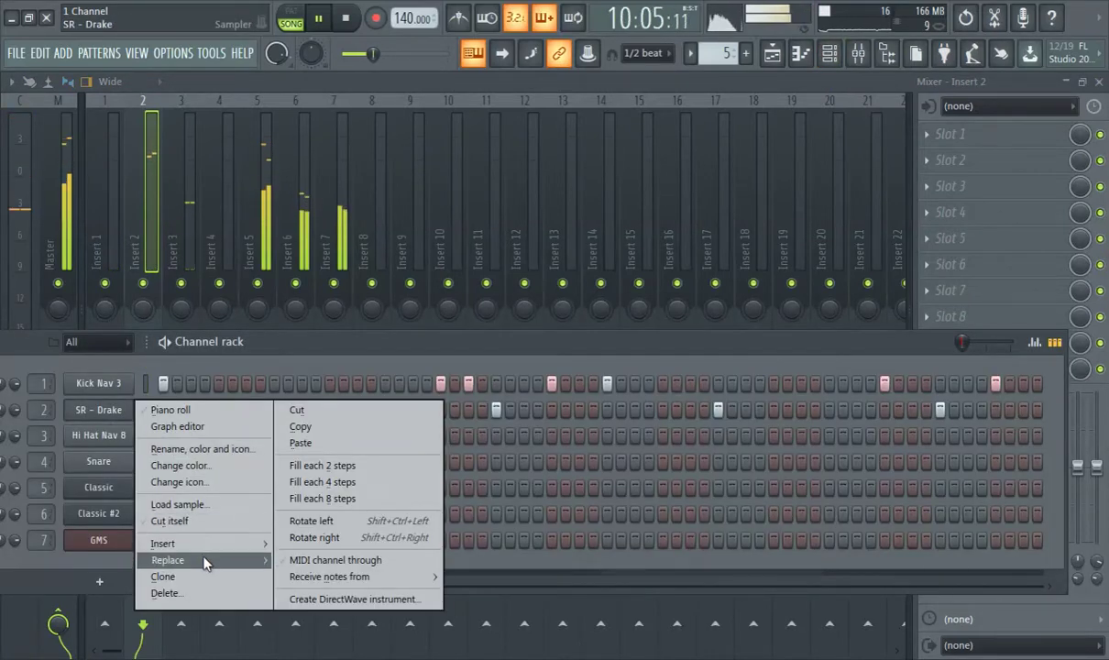
left_click(180, 542)
right_click(111, 414)
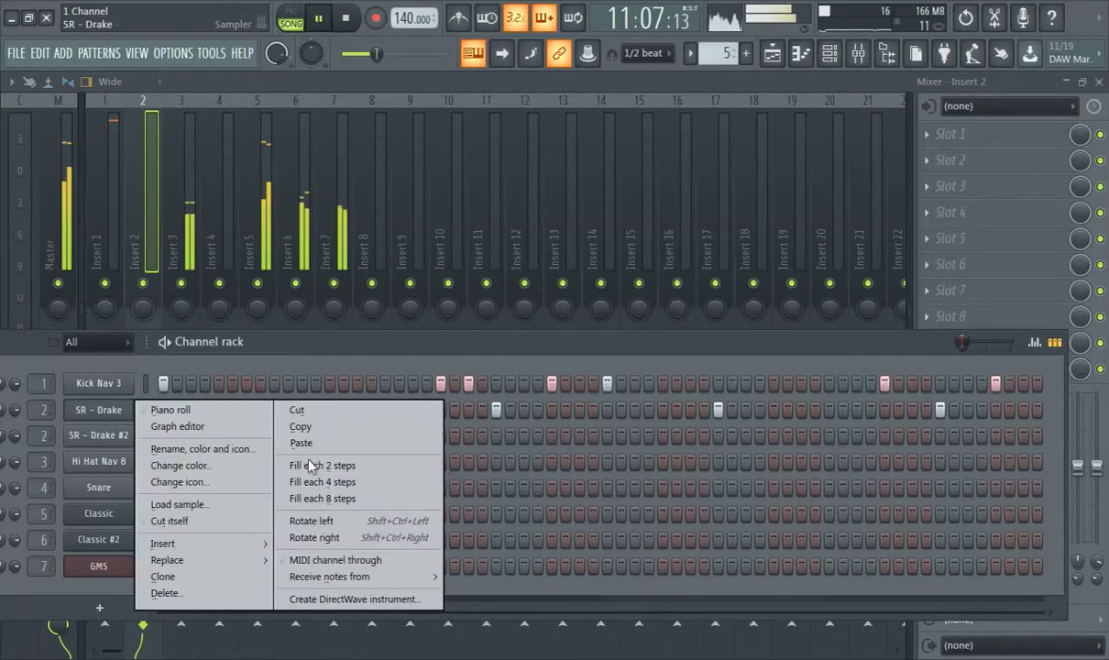
left_click(334, 427)
right_click(104, 437)
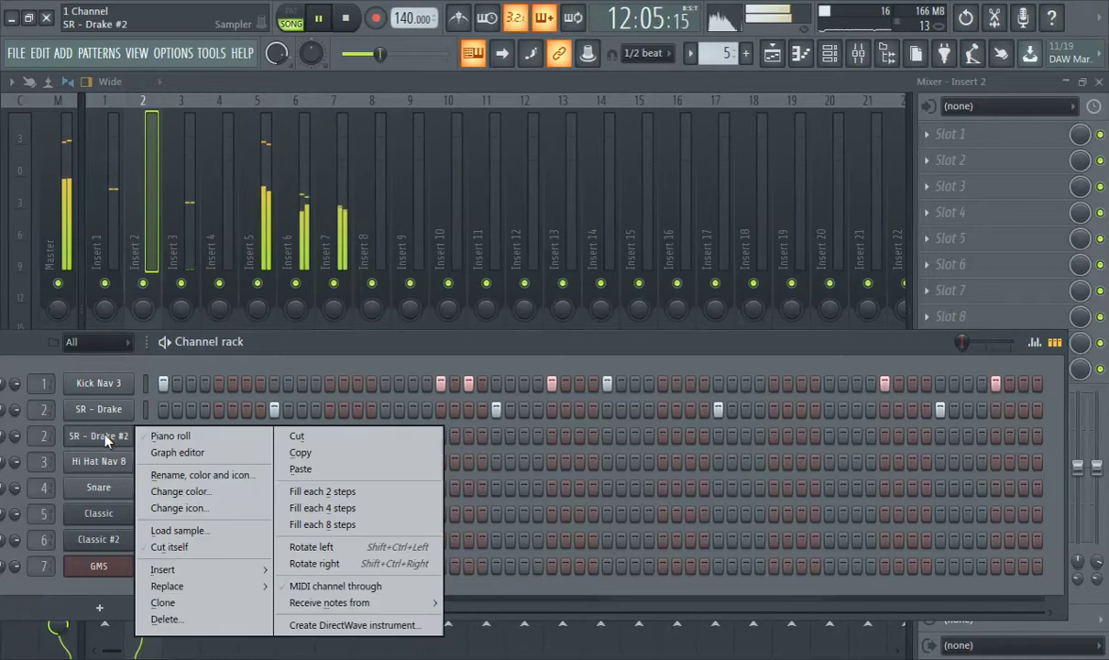
left_click(300, 469)
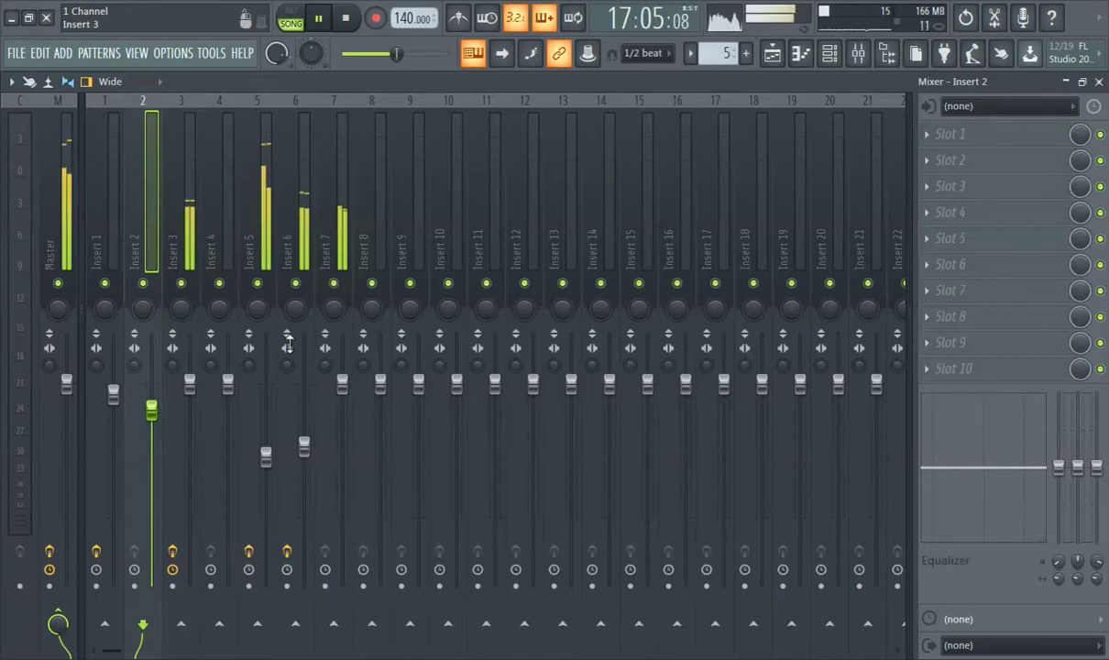
Step: Load Fruity parametric EQ 2 on Insert 2 and cut low-shelf band 1 fully, shifting it to a lower frequency
left_click(1017, 133)
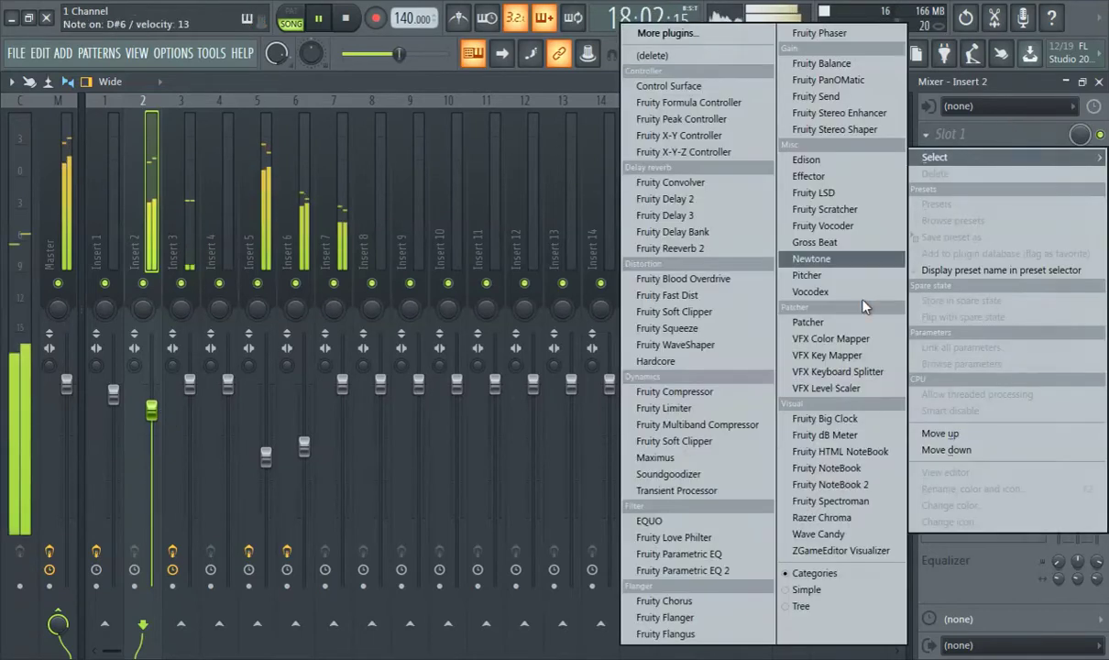
left_click(718, 575)
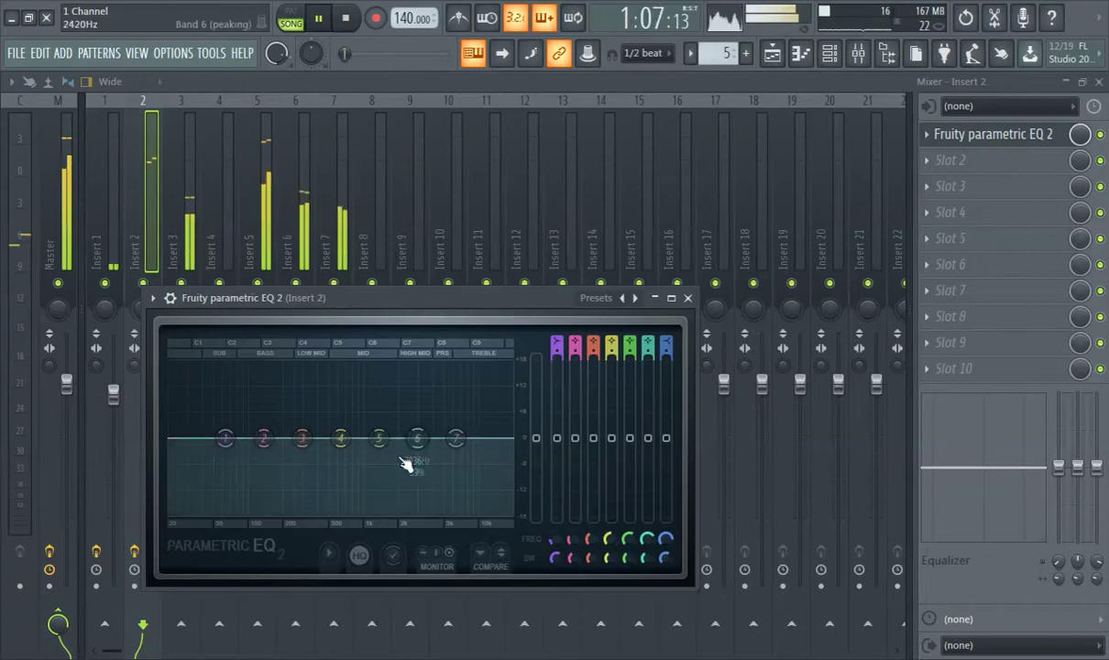
left_click_drag(219, 454, 222, 495)
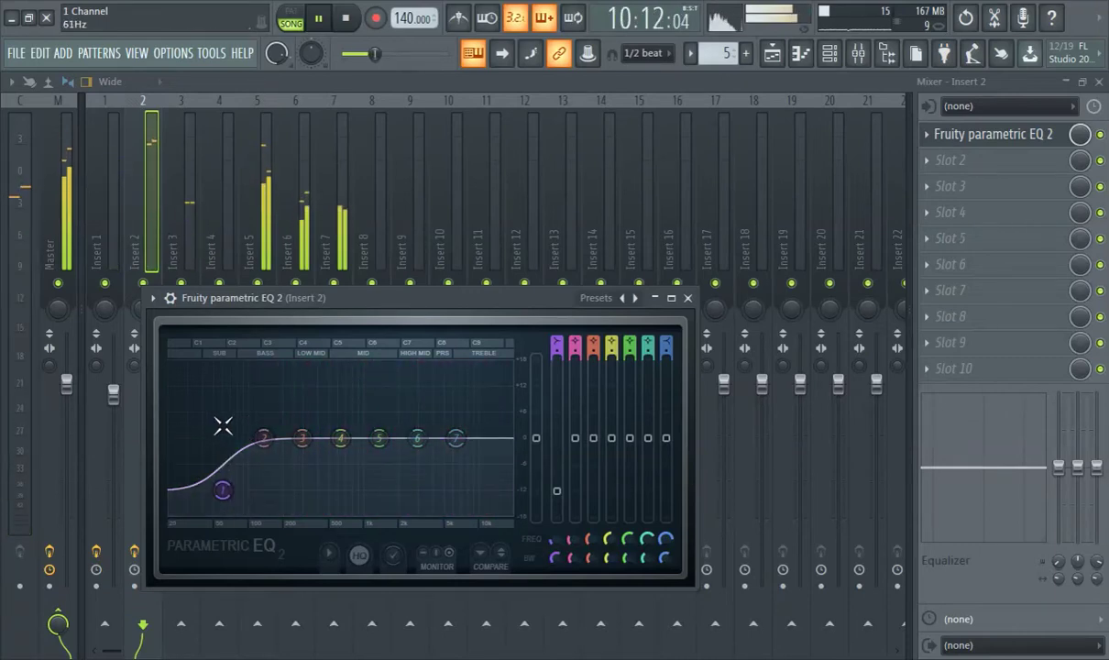
left_click_drag(222, 490, 195, 509)
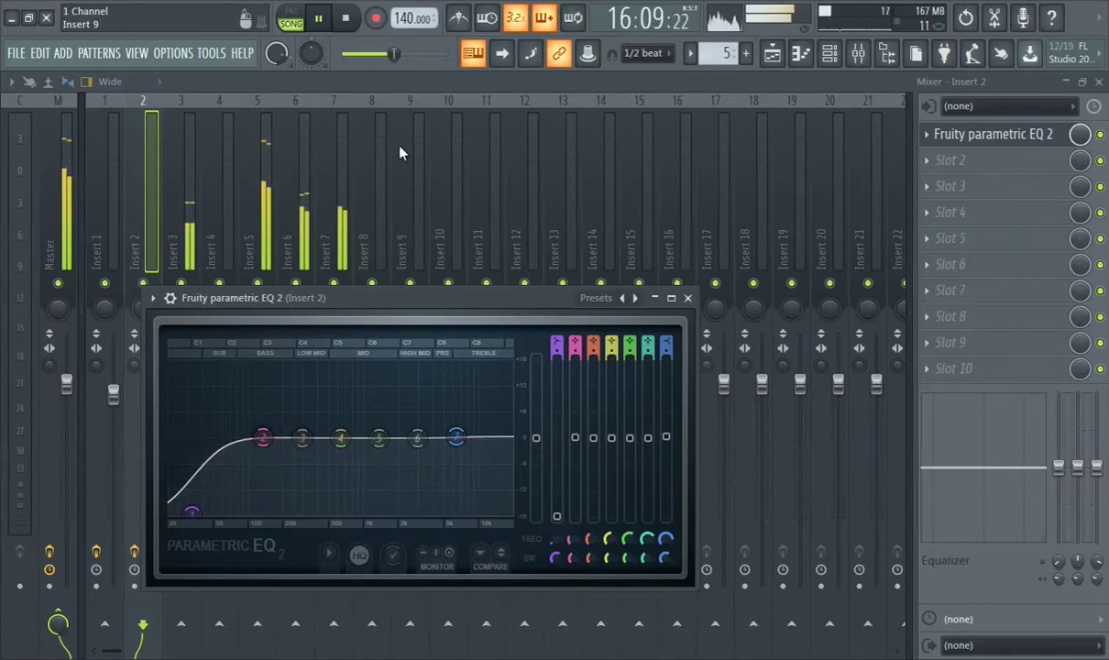
Step: Stop the song in the playlist, switch to Pattern 6 and add a Sytrus instrument channel
left_click(779, 55)
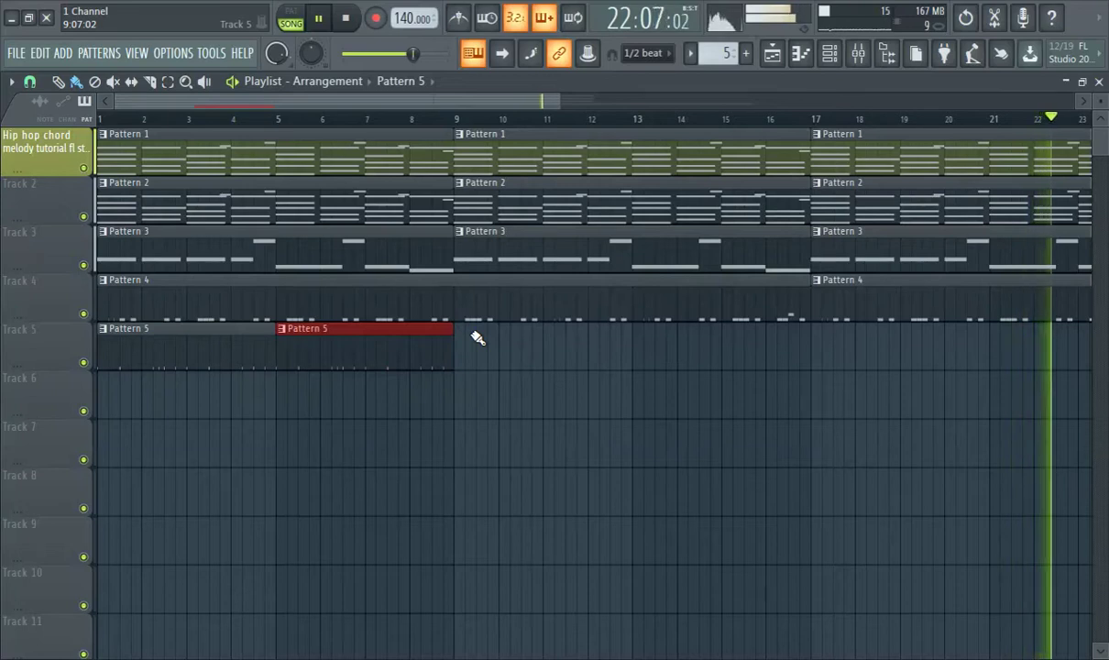
left_click(328, 20)
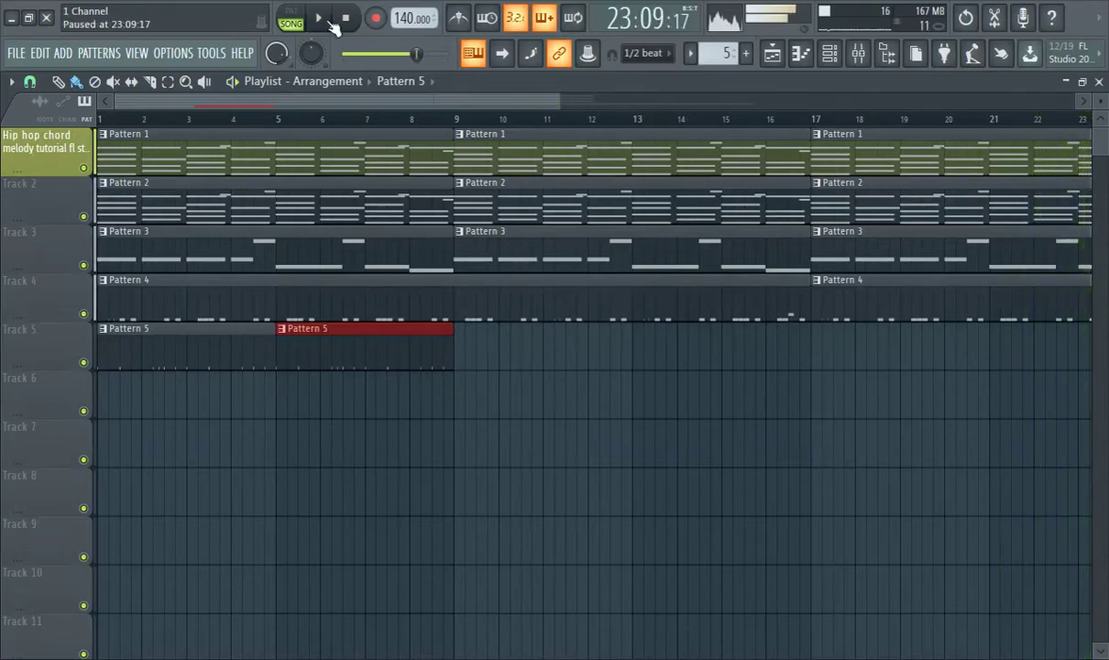
left_click(746, 54)
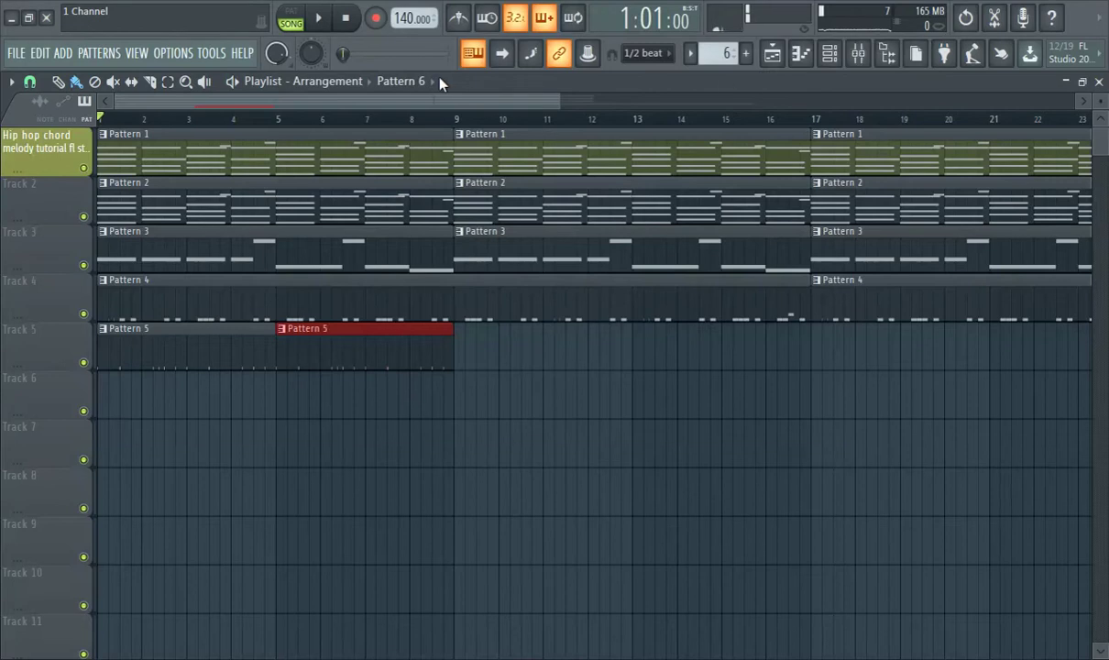
left_click(66, 57)
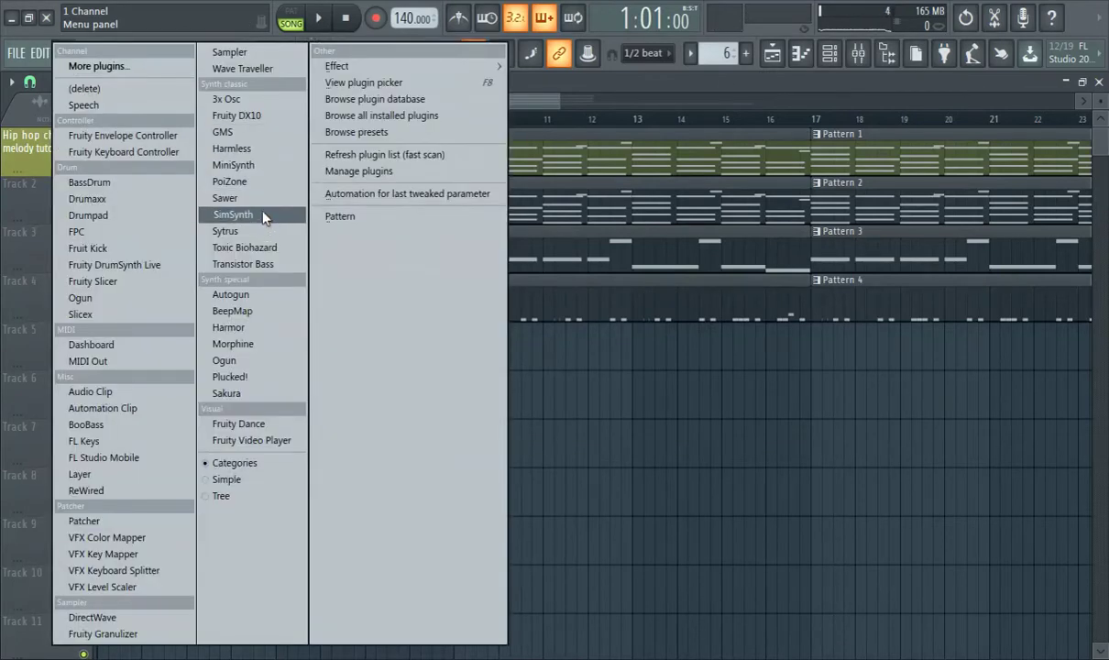
left_click(240, 231)
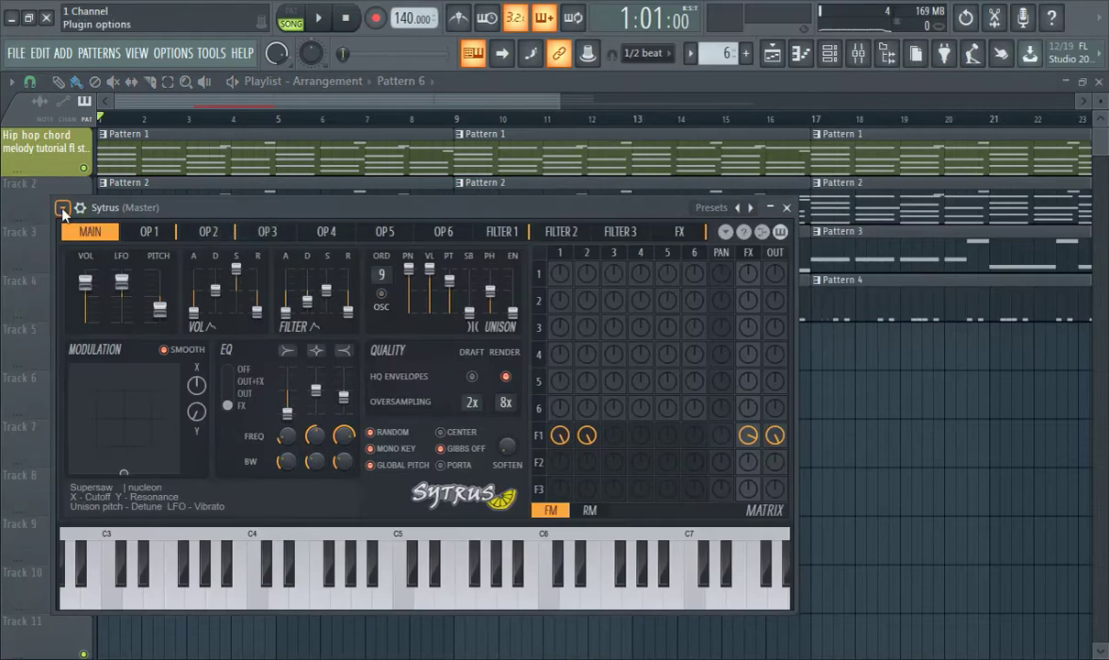
Step: Browse the Sytrus presets and load the Pad preset Alone in the dark
left_click(61, 209)
mouse_move(183, 250)
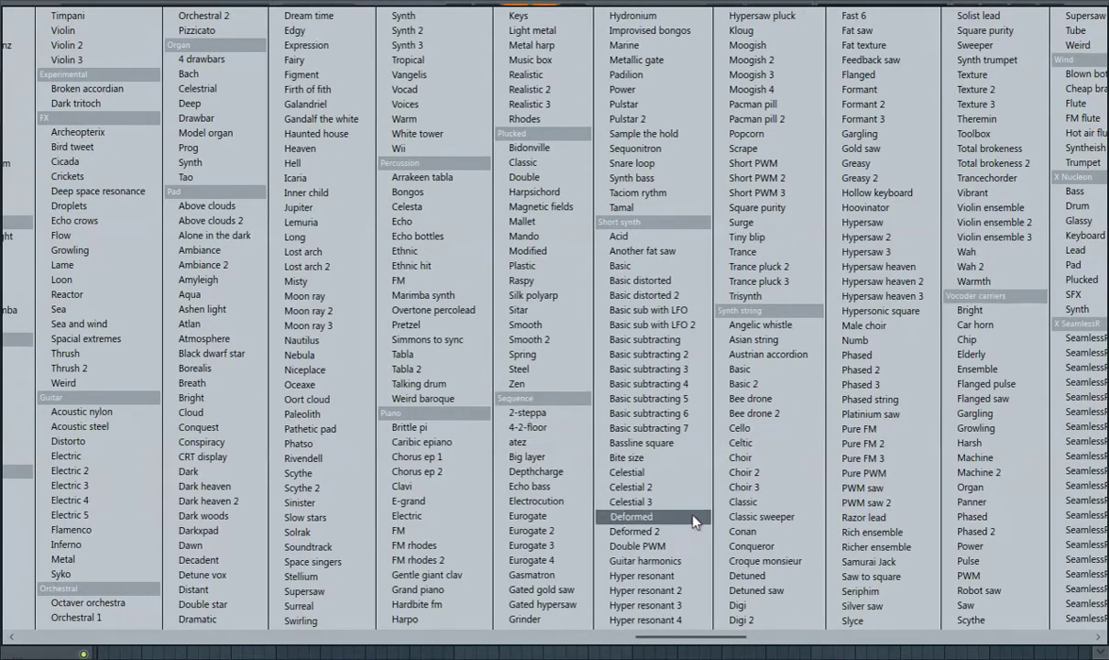
scroll(692, 521, "down", 3)
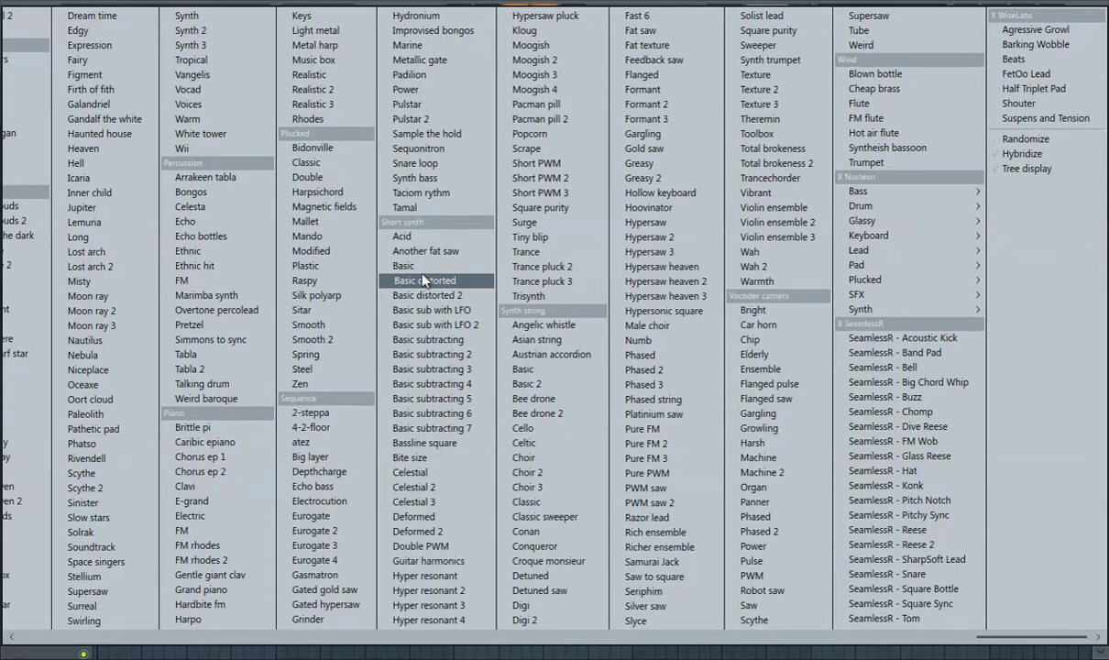
scroll(467, 281, "left", 1)
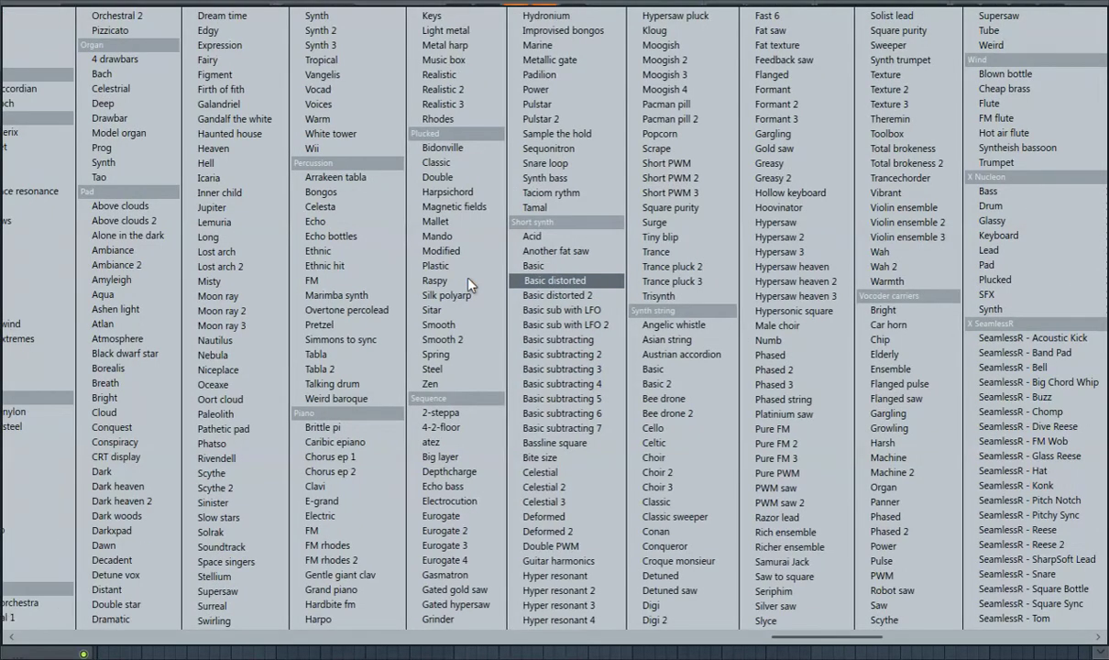
scroll(469, 283, "left", 1)
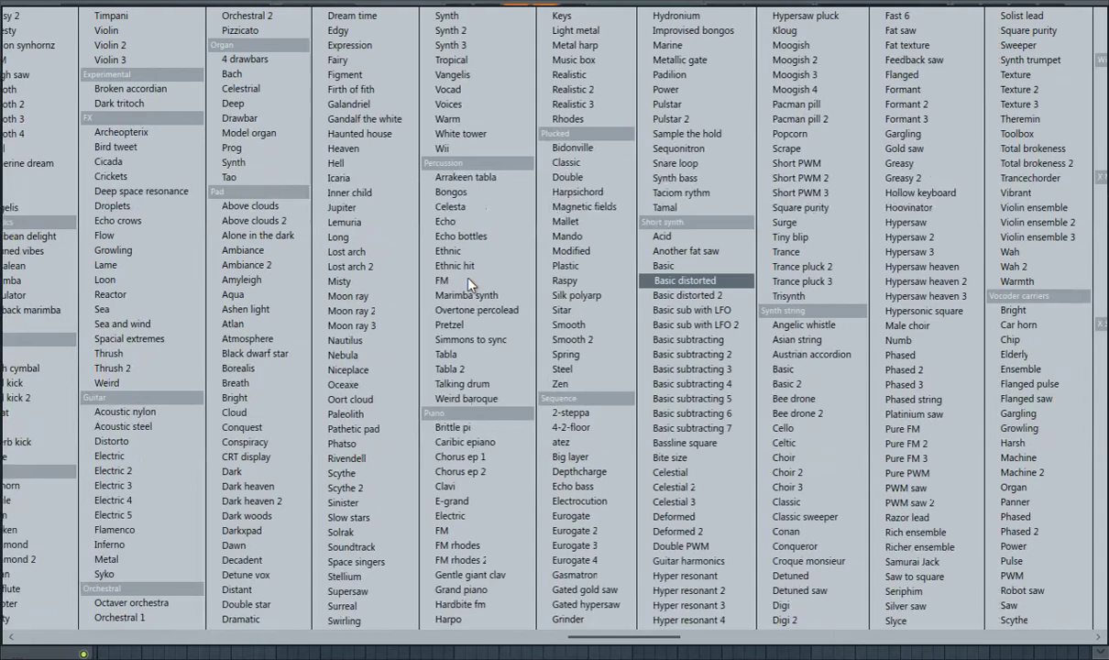
left_click(295, 242)
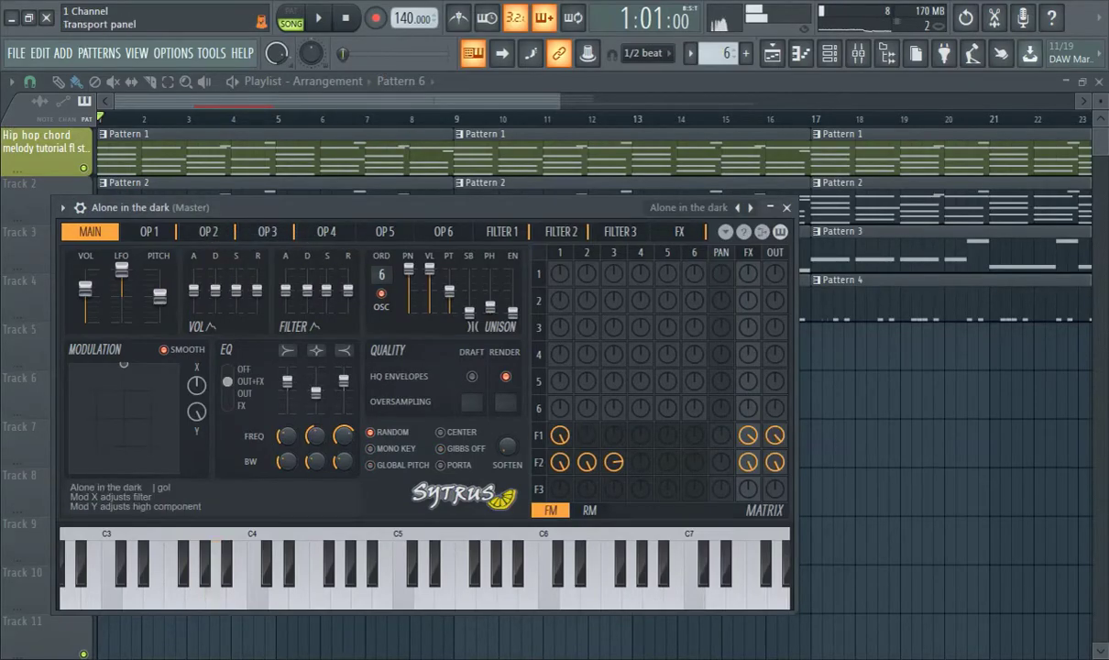
Step: Record the pad melody live into Pattern 6 over the song, restart playback and close the Sytrus window
left_click(321, 18)
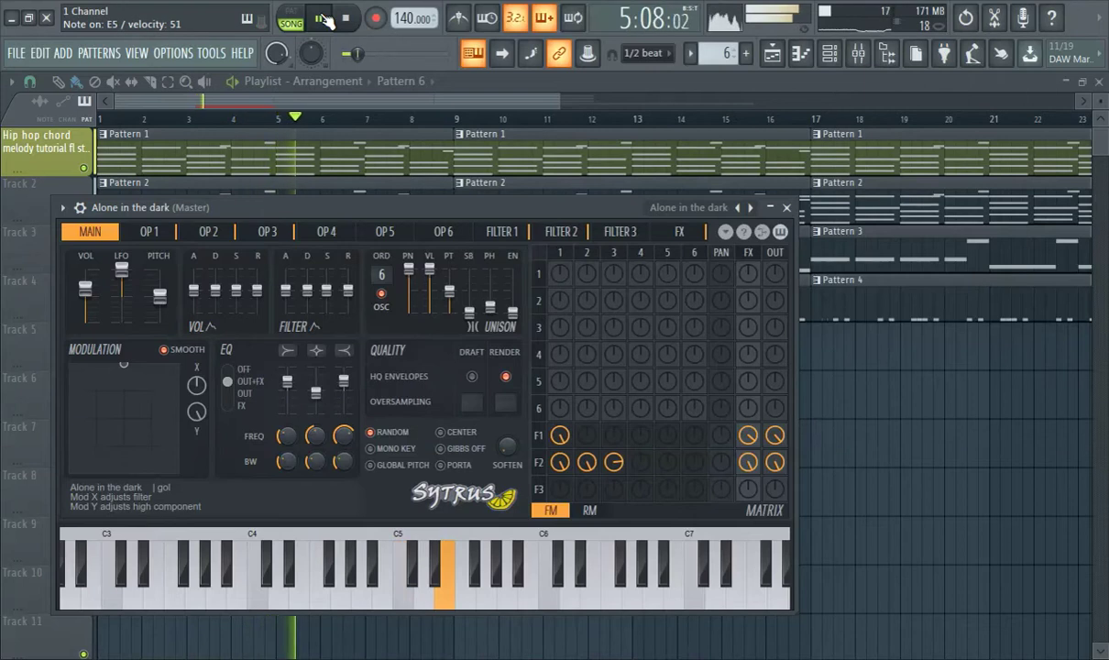
left_click(323, 18)
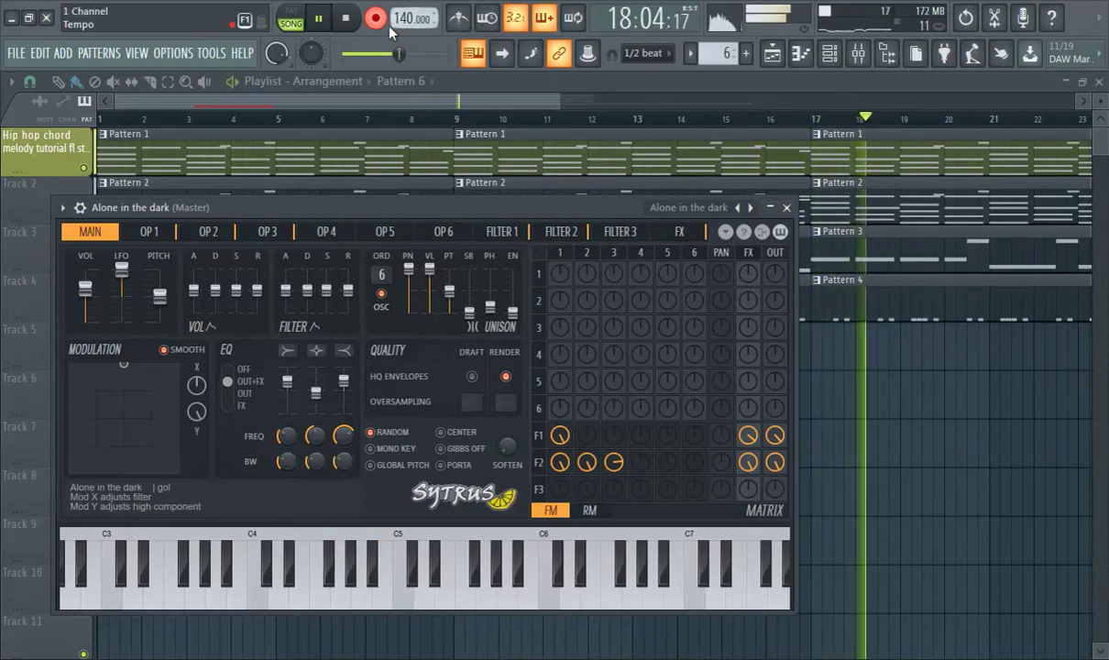
key("space")
key("space")
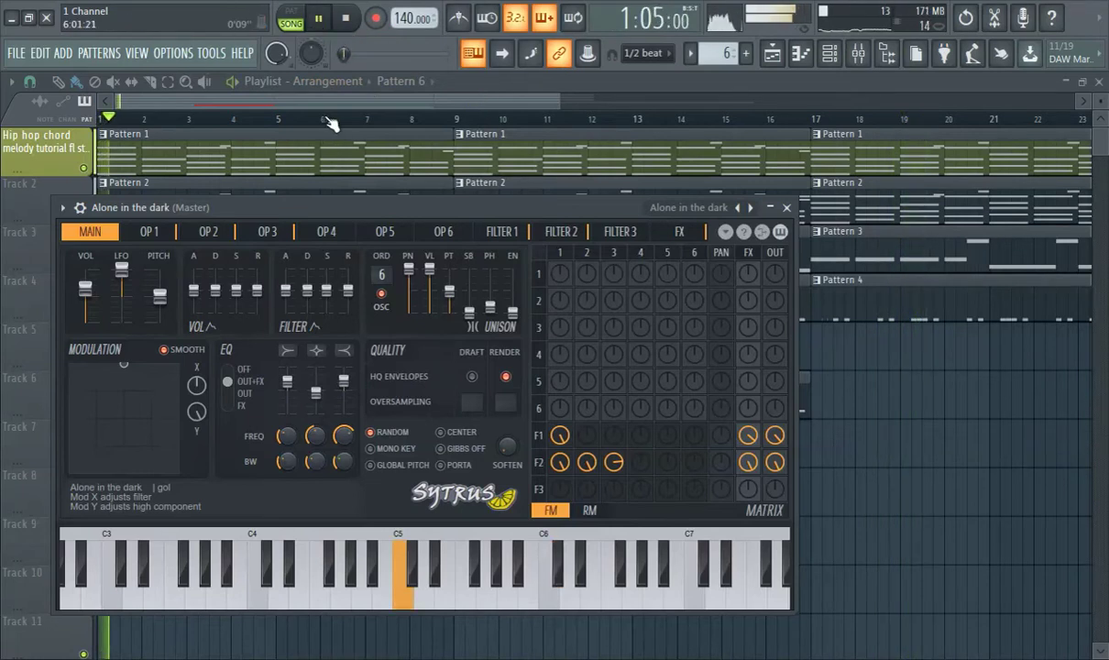
left_click(319, 95)
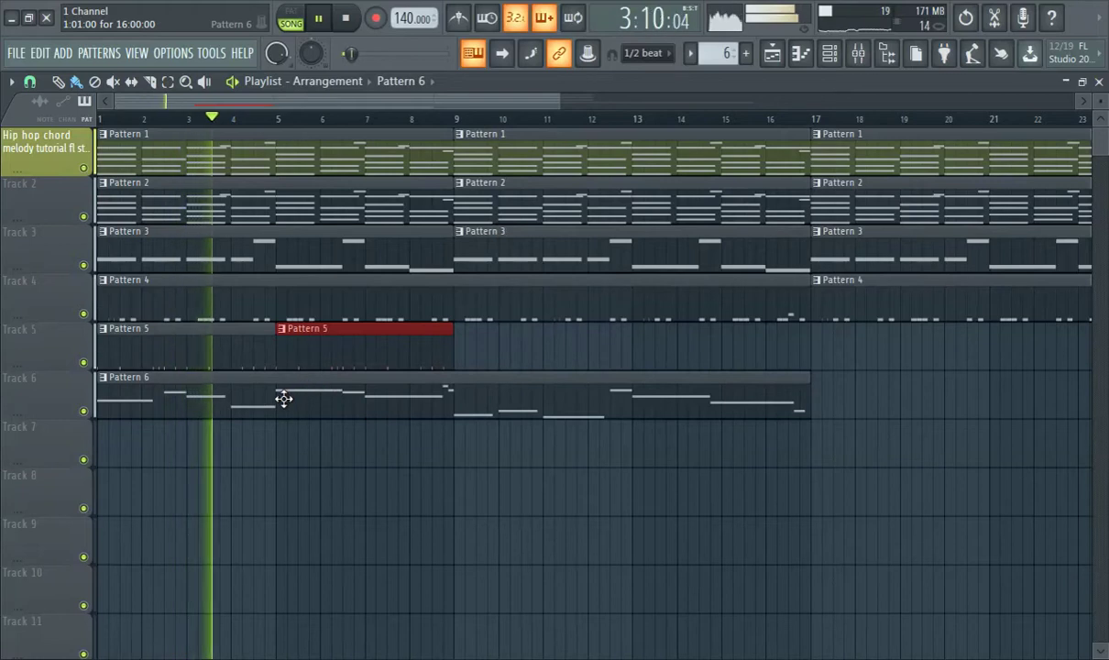
left_click_drag(260, 399, 601, 381)
key("space")
key("space")
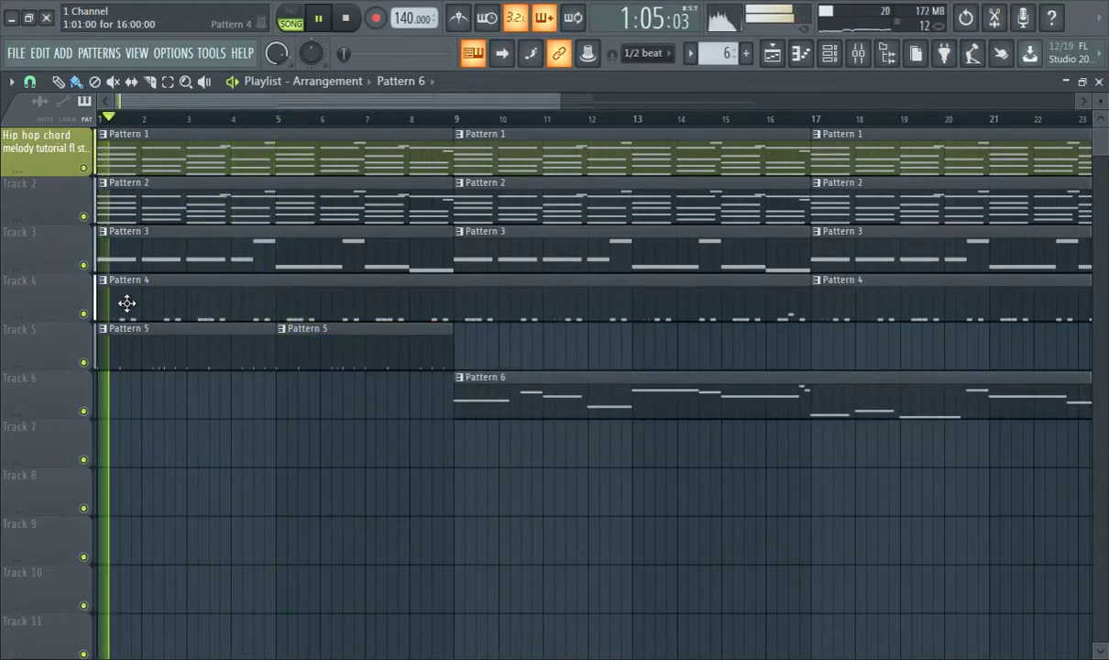
right_click(247, 342)
right_click(347, 348)
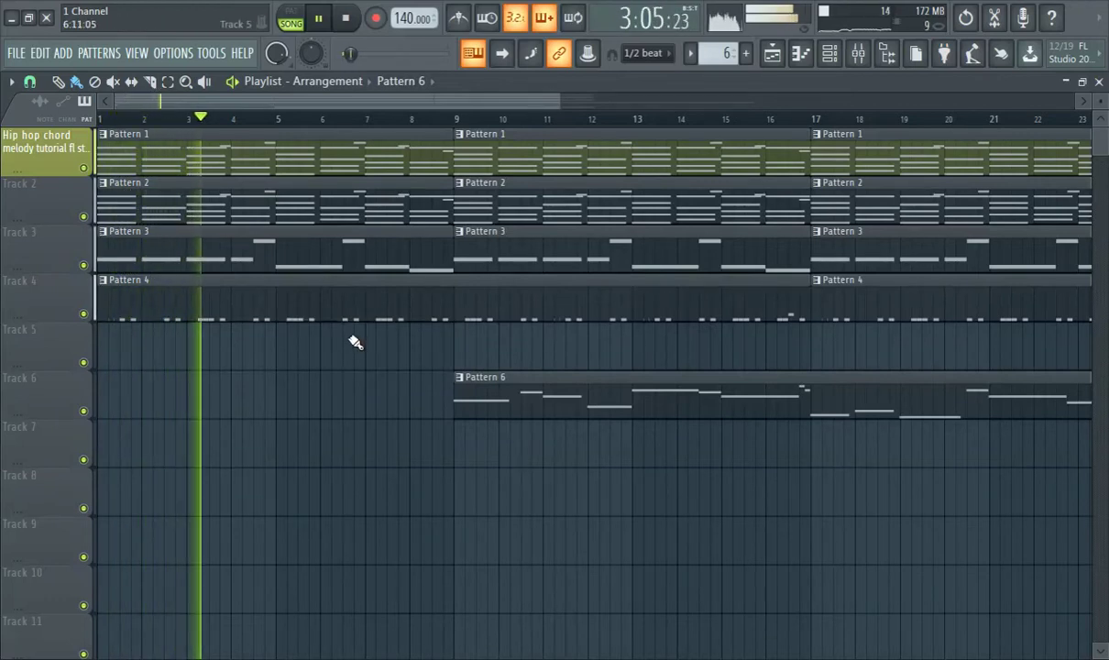
key("ctrl+z")
key("ctrl+z")
key("ctrl+z")
Step: Move the two Pattern 5 clips on Track 5 to bars 17 and 21
left_click_drag(237, 346, 921, 322)
left_click_drag(596, 355, 1029, 311)
left_click_drag(1036, 351, 1035, 351)
Step: Place the Pattern 6 clip at bar 1 on Track 6 and delete the first Pattern 2 clip on Track 2
left_click_drag(470, 391, 147, 394)
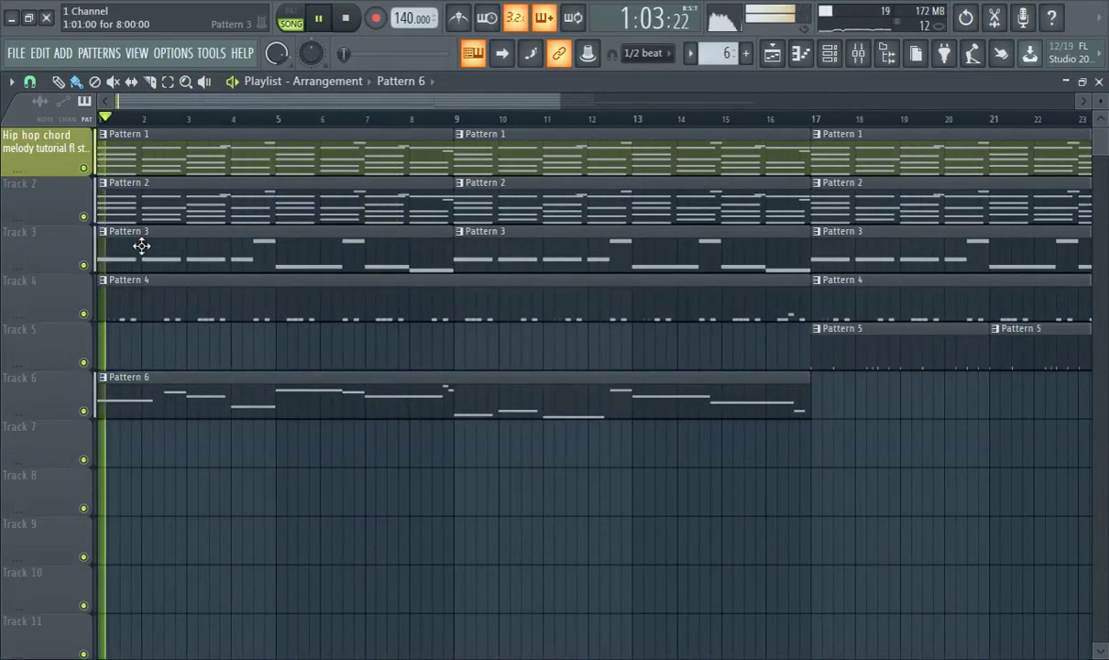
right_click(206, 214)
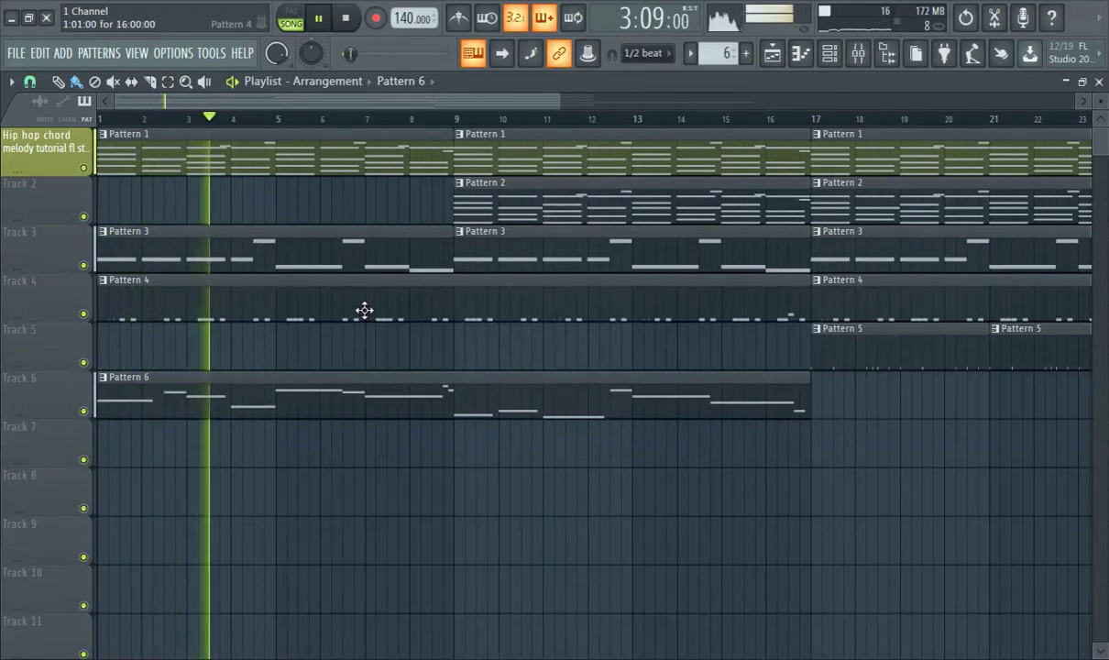
Step: In Pattern 6's piano roll, extend the C5 at bar 1 and D5 at bar 3 to the next notes and lower the bar 4 note to F4
left_click(241, 383)
double_click(241, 383)
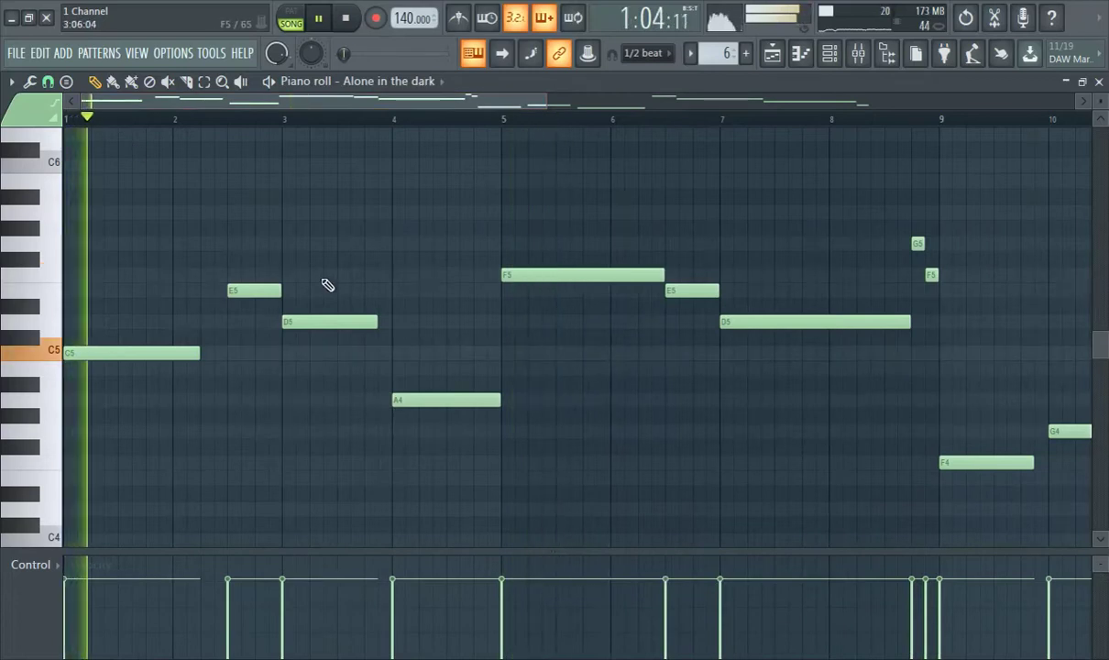
left_click_drag(202, 352, 235, 345)
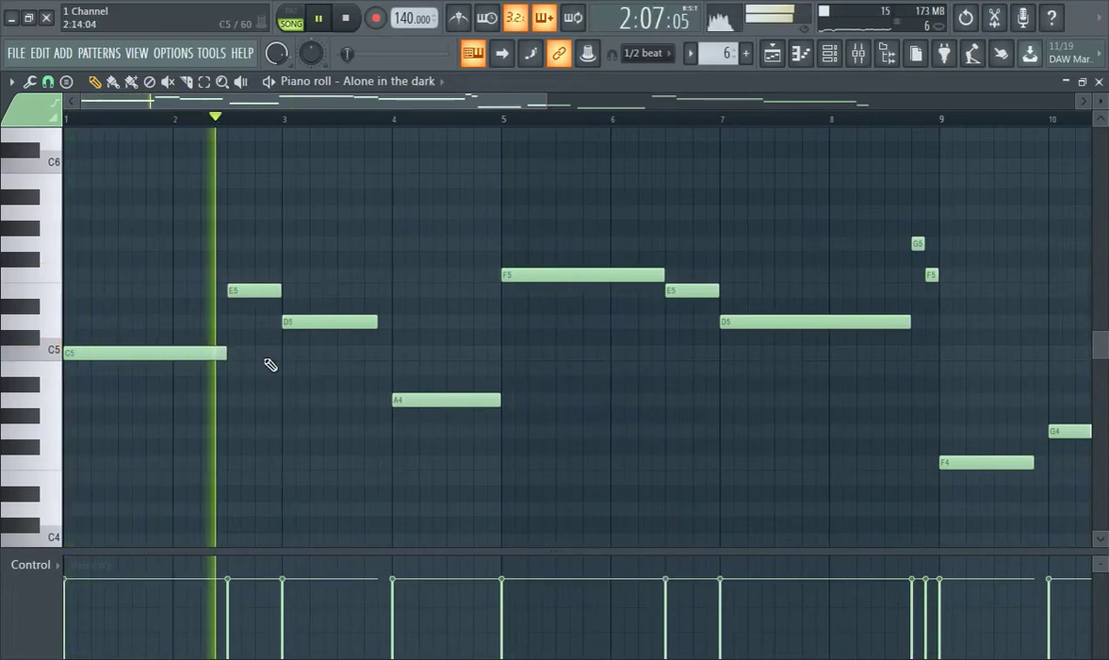
left_click_drag(376, 322, 392, 321)
left_click_drag(419, 401, 410, 465)
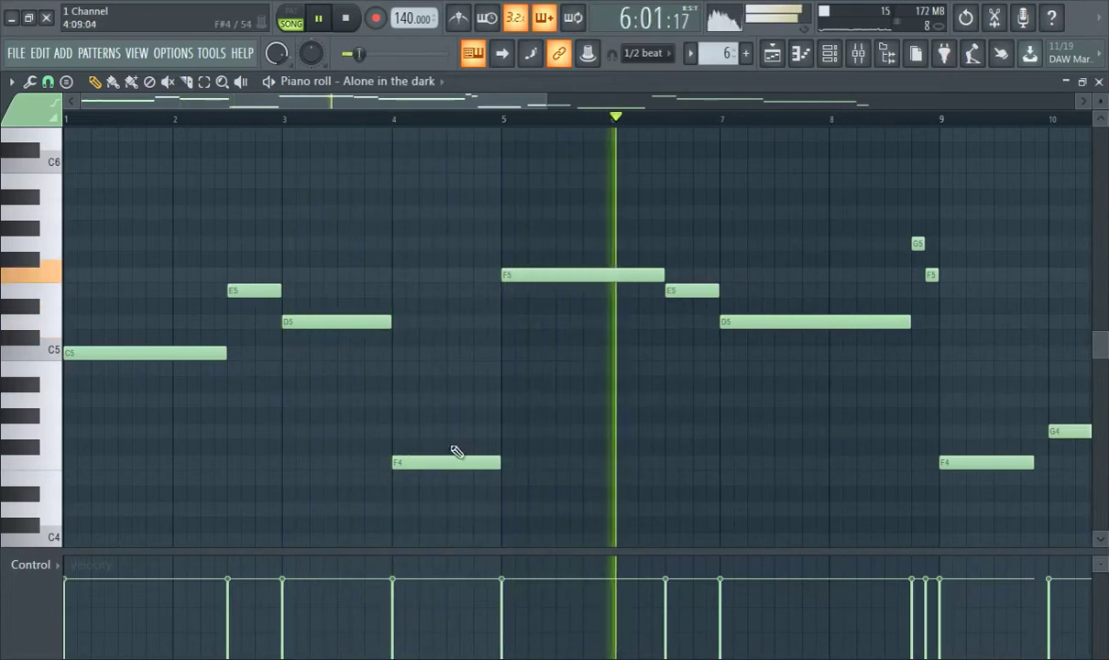
Step: Lengthen the F4 note at bar 9 and the G4 note at bar 10 until they reach the notes that follow
left_click_drag(310, 98, 493, 142)
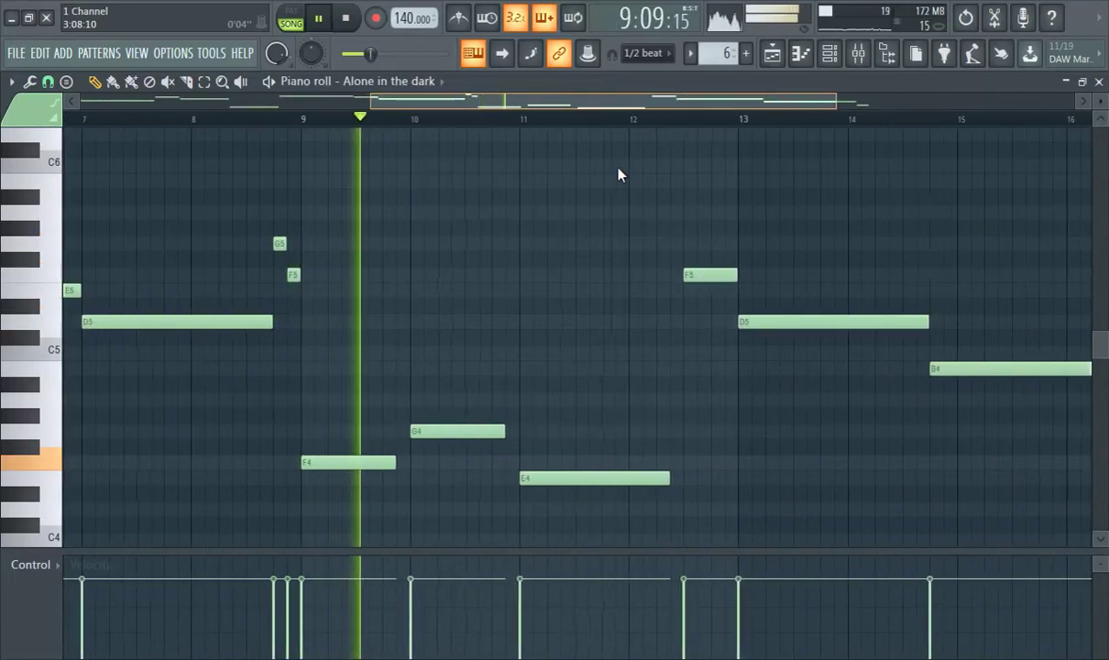
left_click_drag(391, 462, 411, 461)
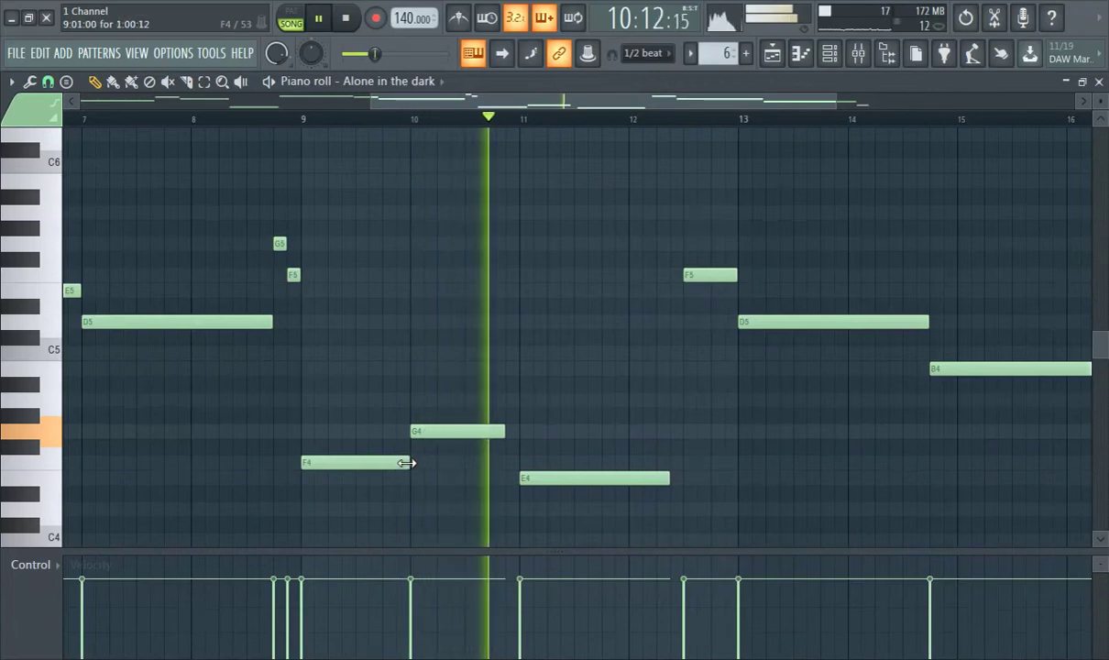
left_click_drag(505, 432, 519, 433)
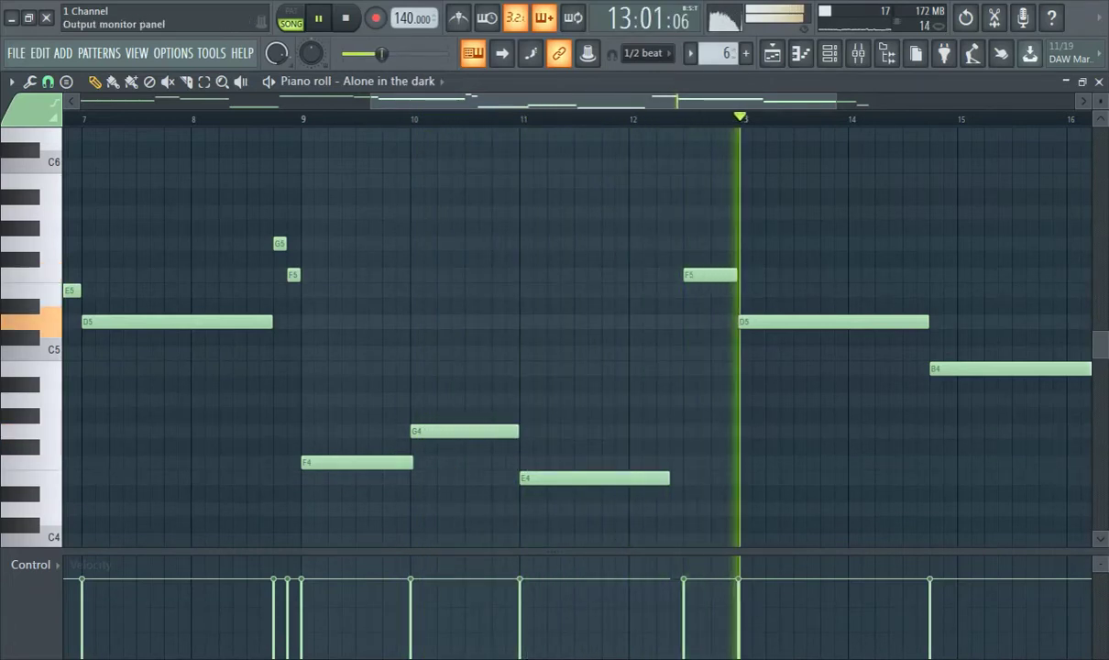
Step: Return to the playlist and place copies of Patterns 1, 2 and 3 at bar 25 on Tracks 1 to 3
left_click(772, 54)
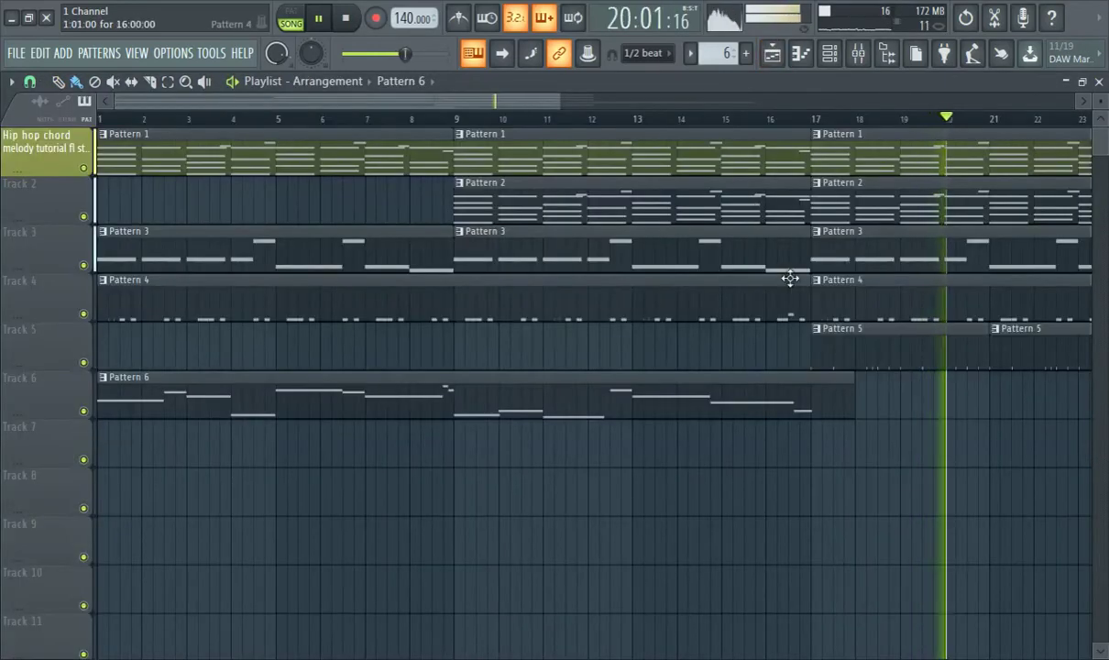
scroll(522, 129, "right", 5)
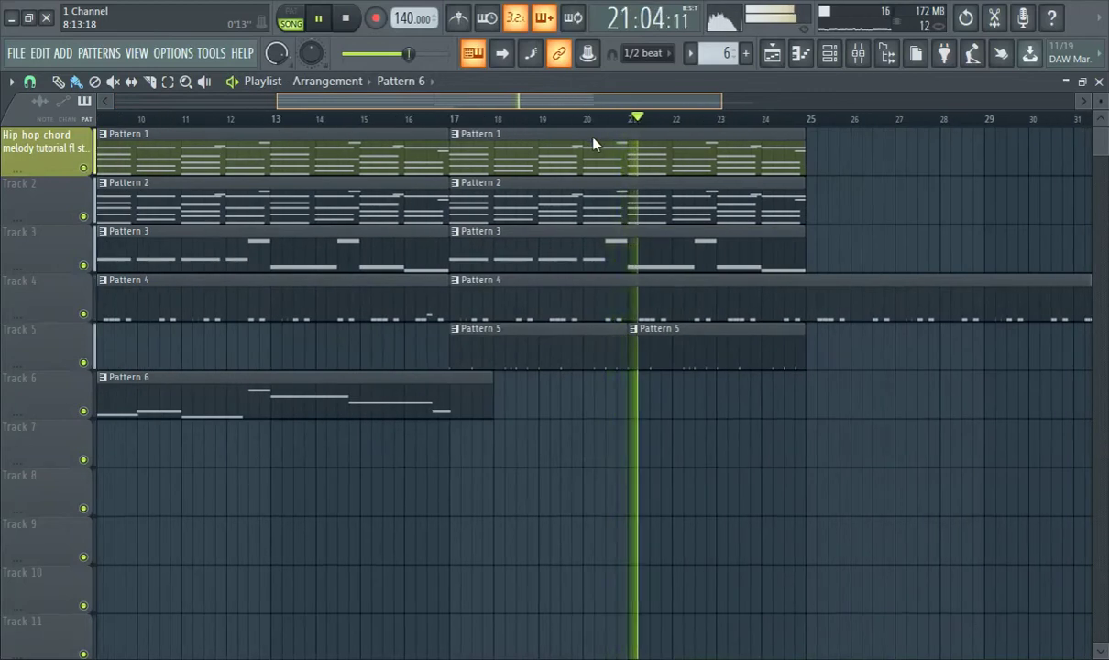
scroll(593, 143, "right", 2)
left_click(653, 156)
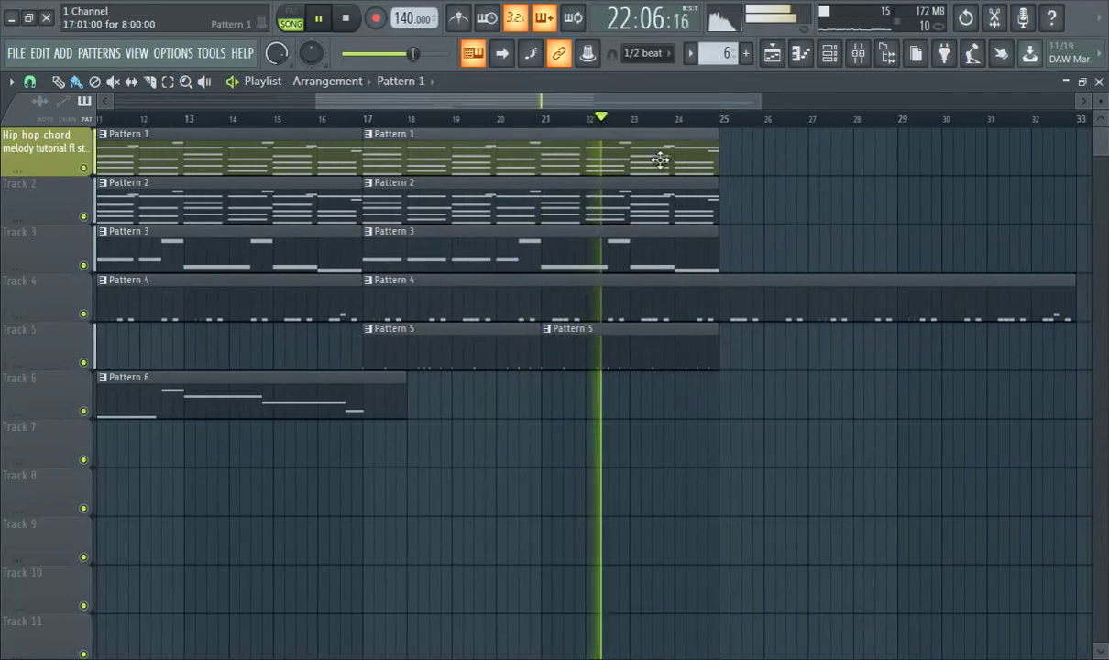
left_click(739, 166)
left_click(717, 198)
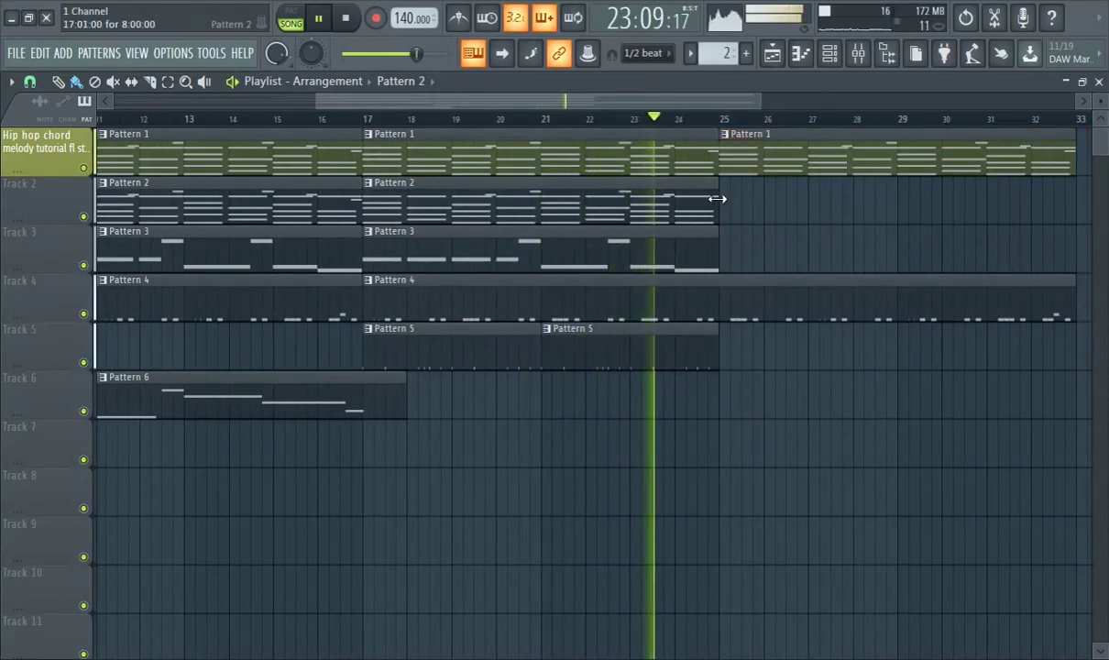
left_click(728, 201)
left_click(714, 250)
left_click(739, 250)
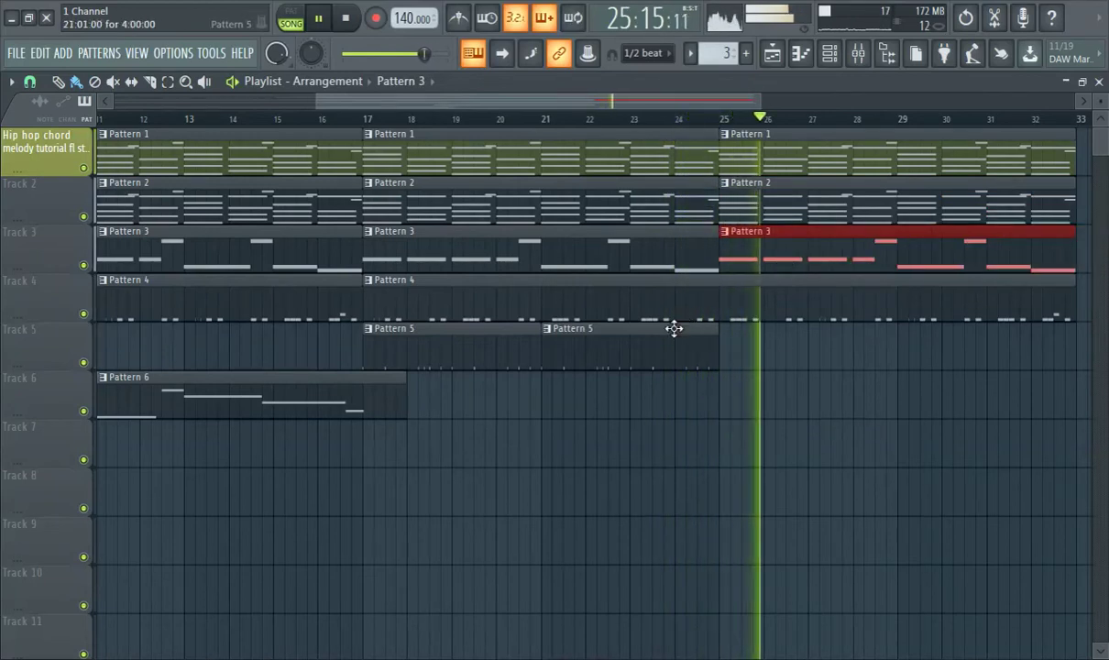
Step: Add a Pattern 1 clip at bar 33 on Track 1 and Pattern 5 clips at bars 33 and 37 on Track 5
left_click_drag(487, 102, 637, 129)
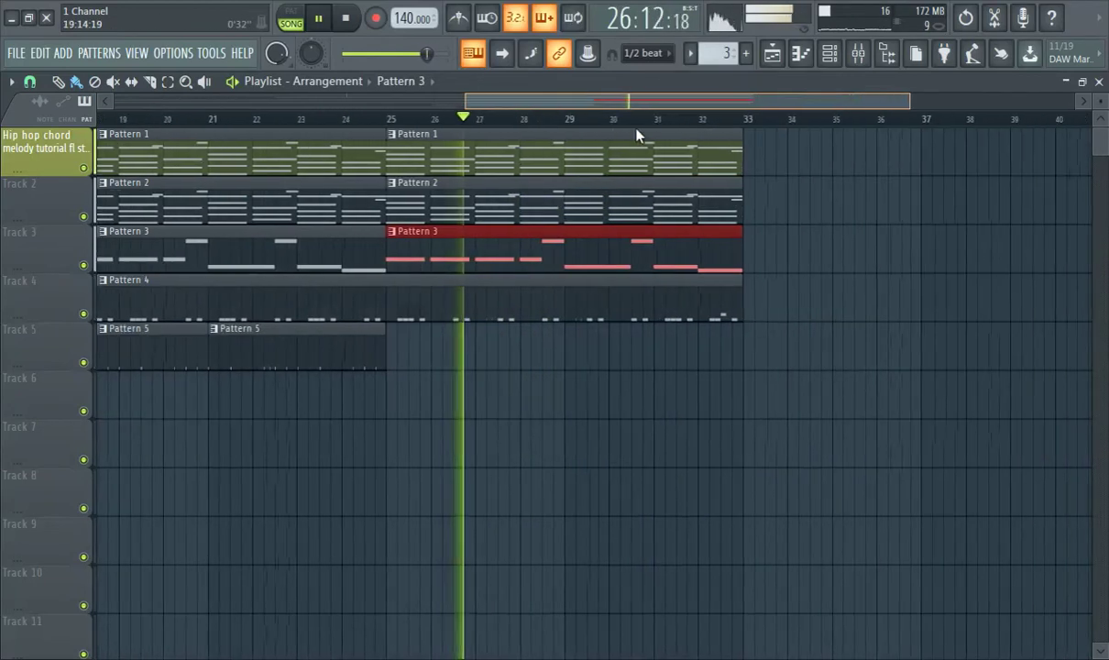
left_click(367, 332)
left_click(752, 348)
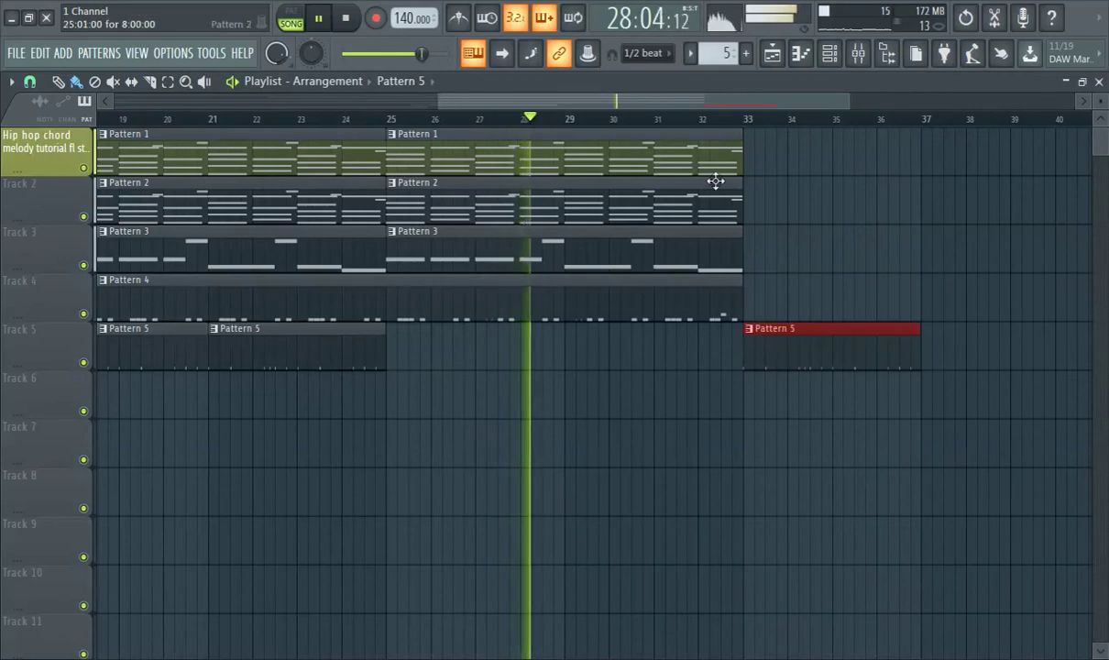
left_click(739, 159)
left_click(761, 159)
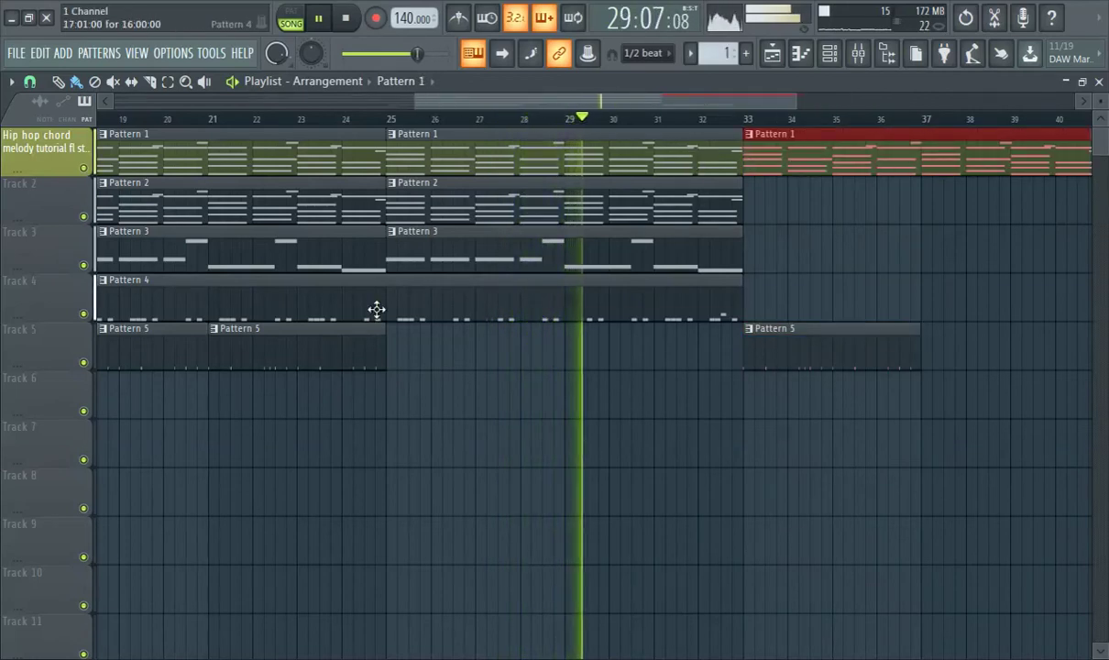
left_click(322, 367)
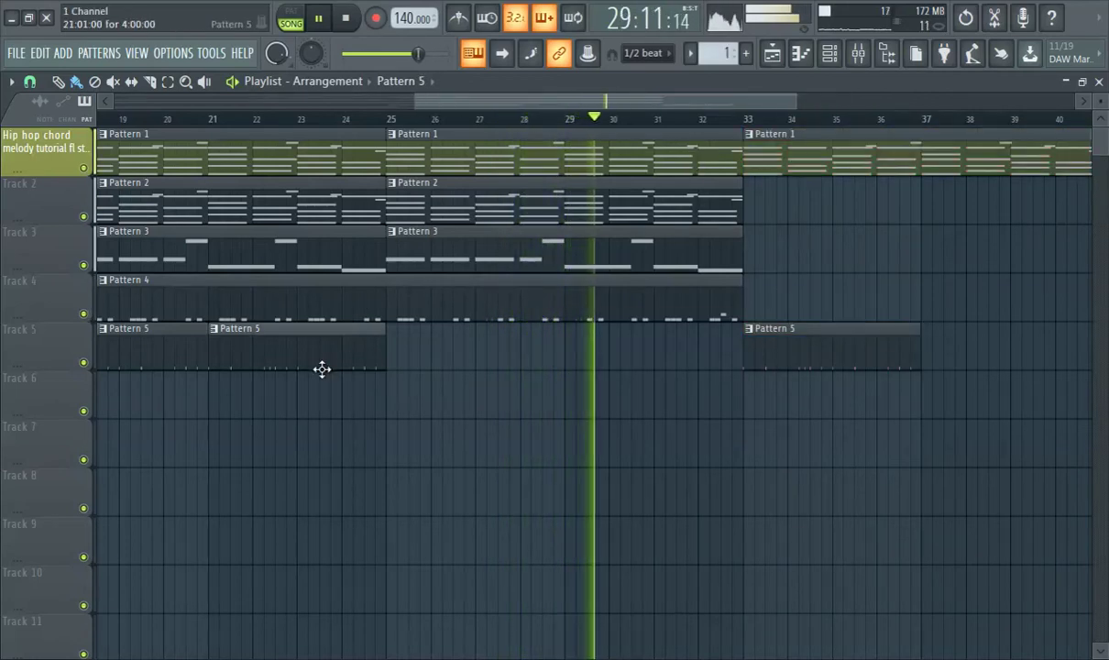
left_click(929, 356)
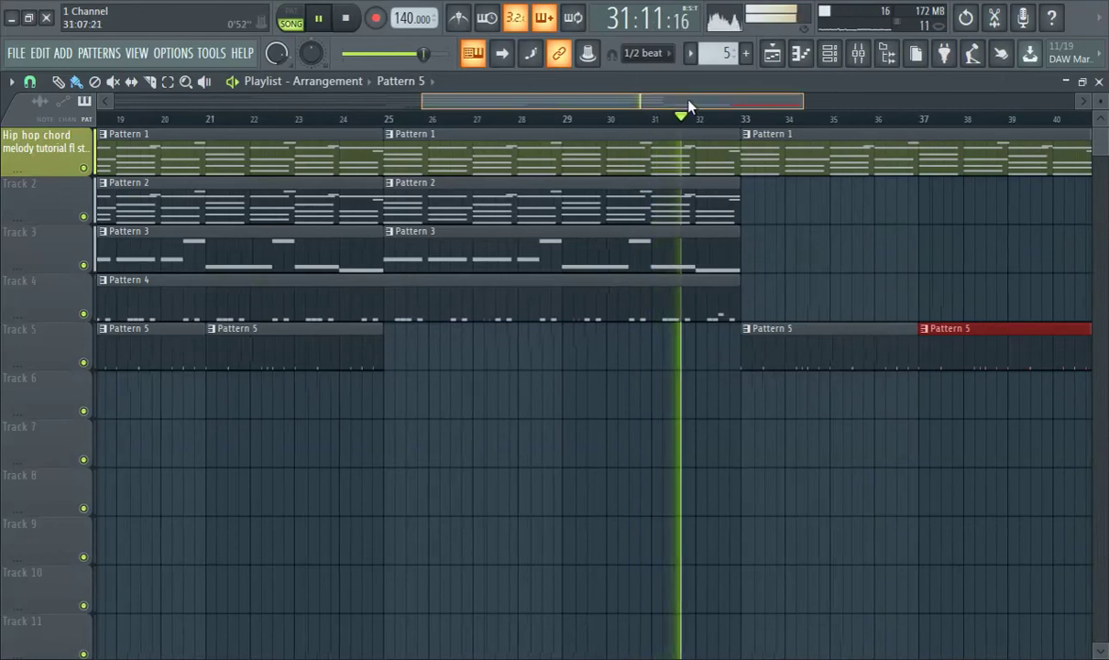
Step: Place a Pattern 2 clip on Track 2 and a Pattern 1 clip on Track 1 at bar 41
left_click_drag(649, 97, 787, 97)
left_click(322, 197)
left_click(746, 197)
left_click(707, 166)
left_click(747, 166)
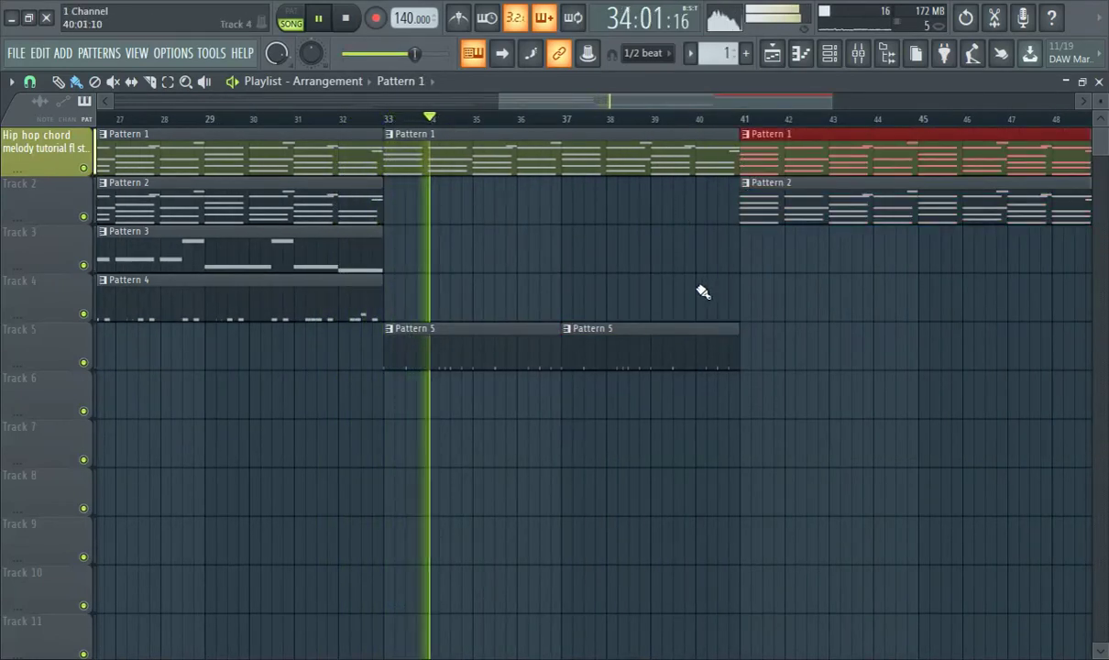
Step: Add two Pattern 5 clips on Track 5 at bars 41 and 45
left_click(641, 339)
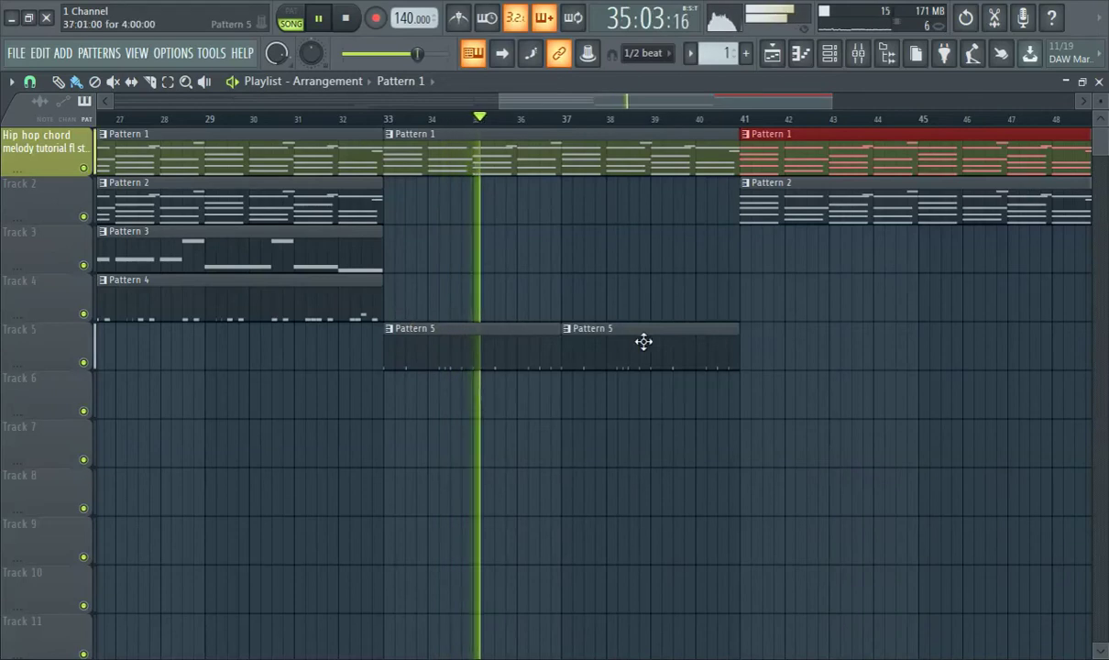
left_click(749, 364)
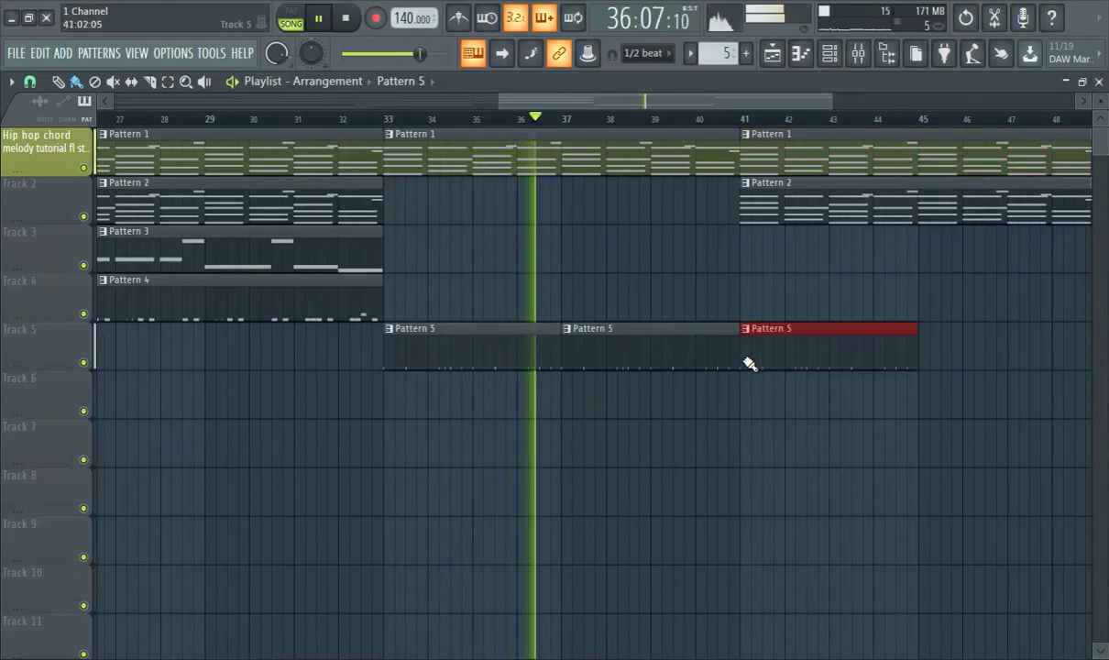
left_click(925, 348)
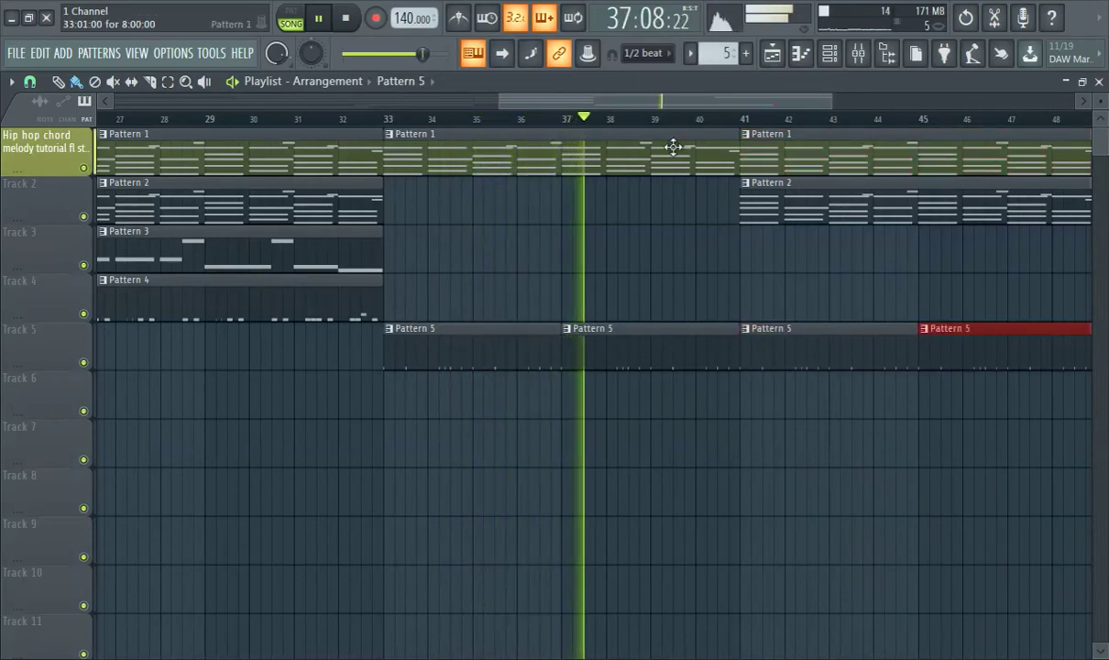
Step: Pick up Pattern 4 from its Track 4 clip and place a copy at bar 49 on Track 3
left_click_drag(587, 99, 635, 99)
left_click(186, 287)
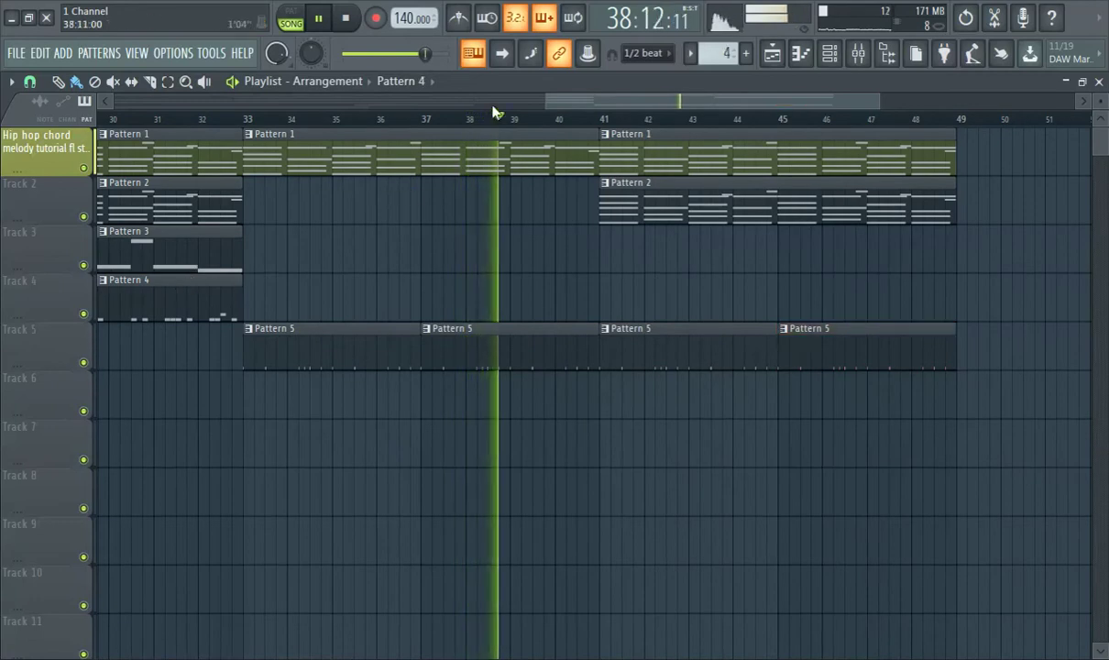
scroll(667, 128, "right", 8)
left_click(632, 237)
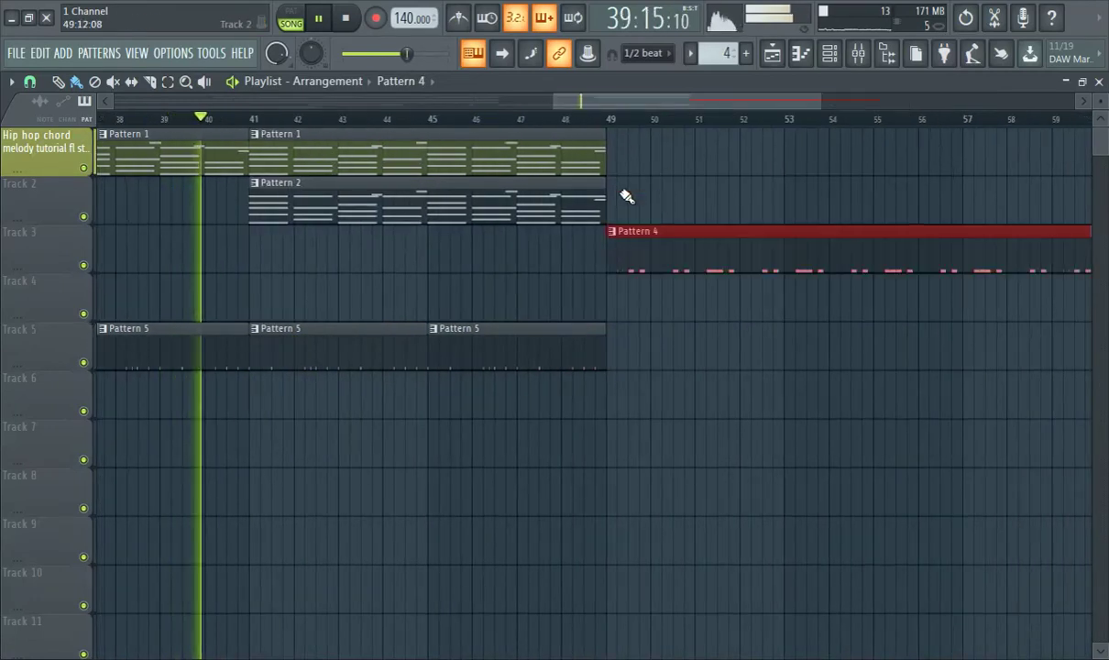
Step: Place Pattern 1 and Pattern 2 clips at bar 49 on Tracks 1 and 2
left_click(561, 137)
left_click(617, 149)
left_click(576, 193)
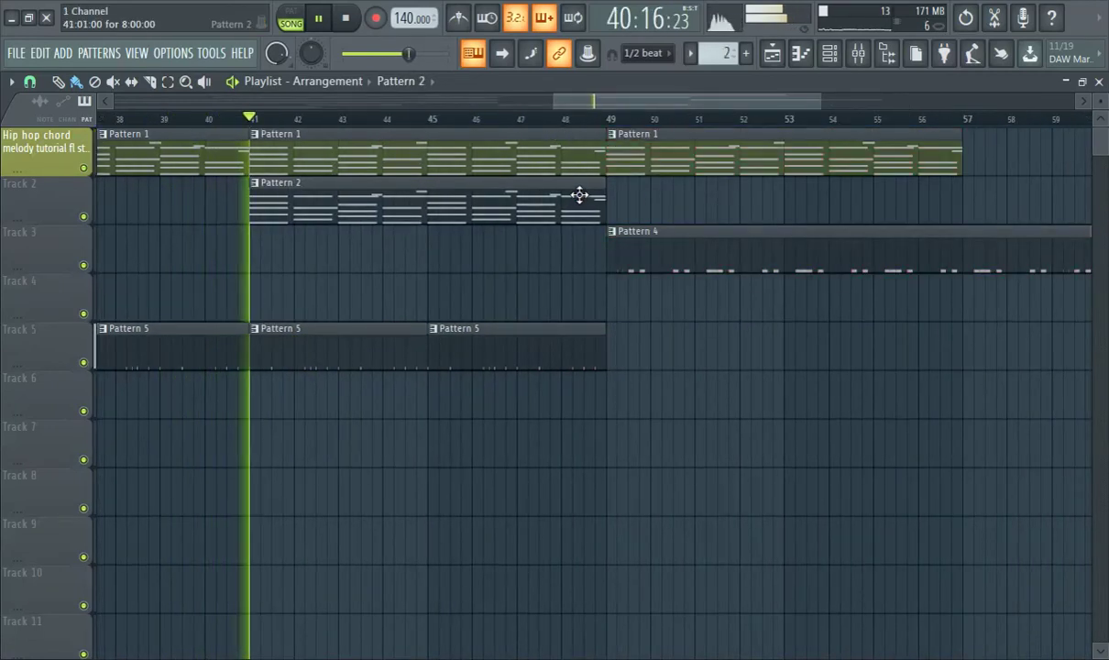
left_click(618, 209)
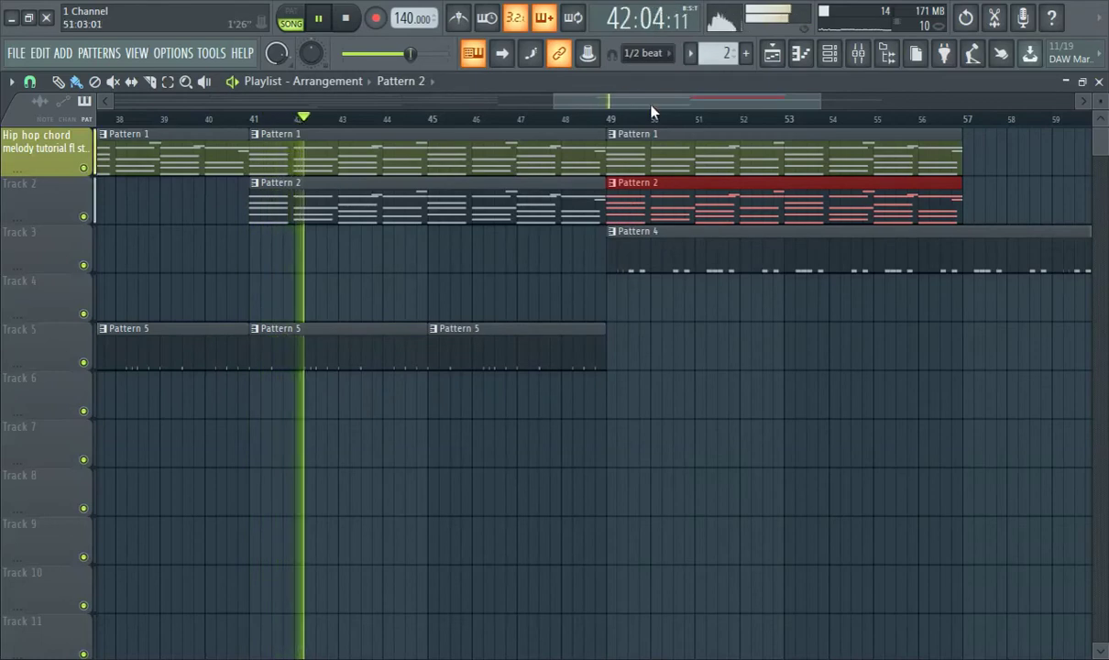
Step: Continue the chords by placing Pattern 1 and Pattern 2 clips at bar 57 on Tracks 1 and 2
left_click_drag(652, 101, 713, 126)
left_click(738, 163)
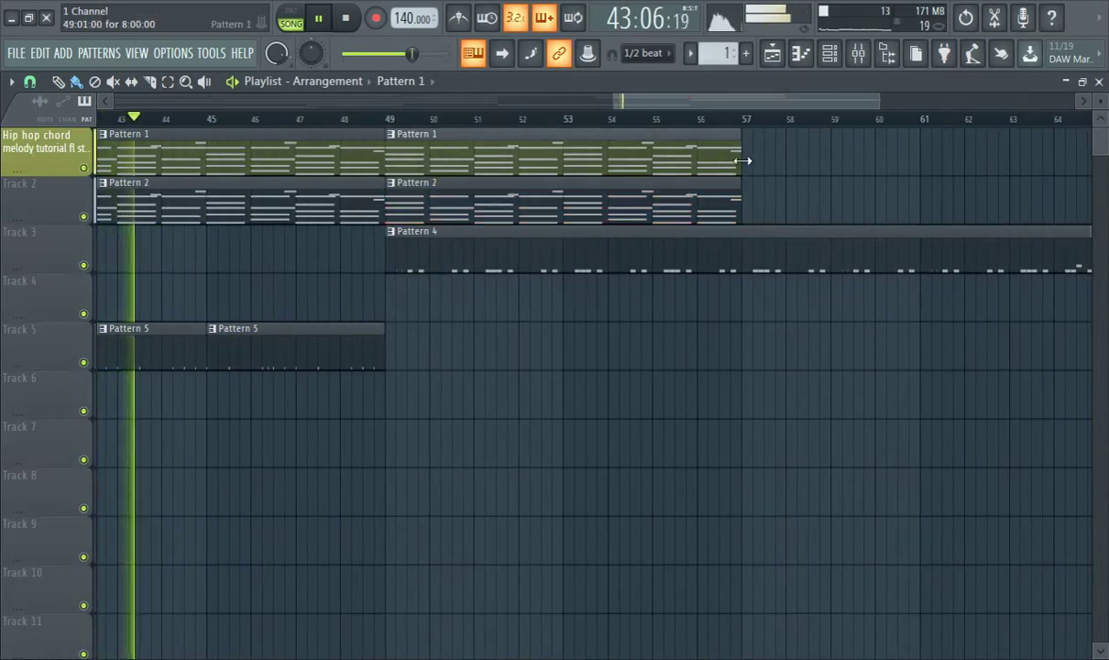
left_click(746, 158)
left_click(720, 188)
left_click(757, 210)
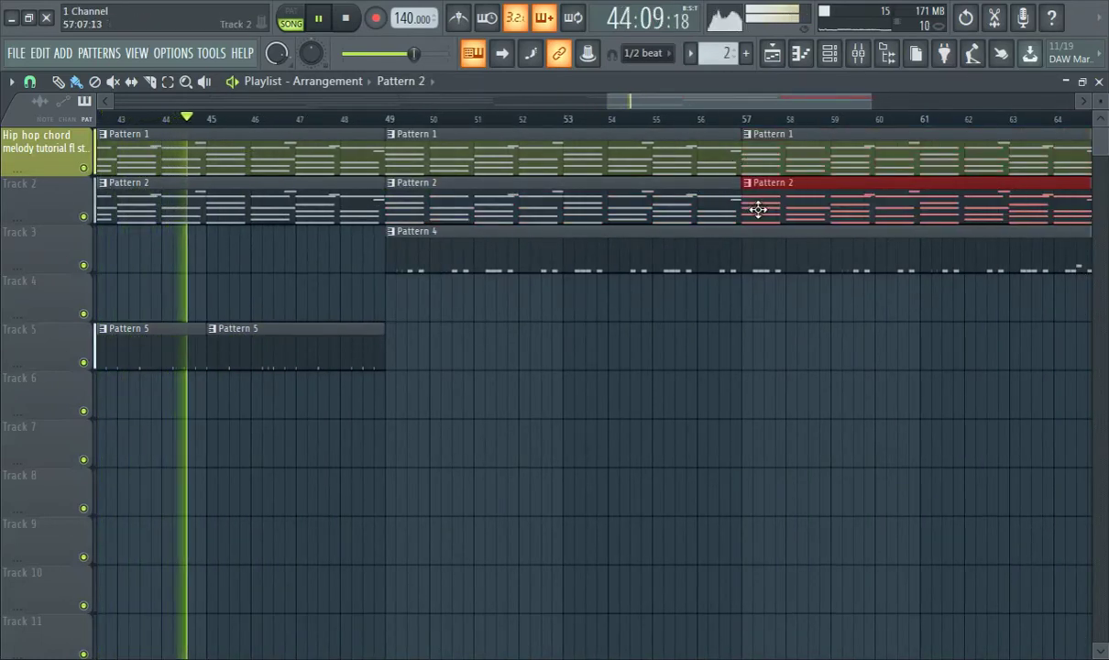
Step: Fill Track 5 with Pattern 5 clips at bars 49, 53, 57 and 61
left_click(322, 345)
left_click(396, 342)
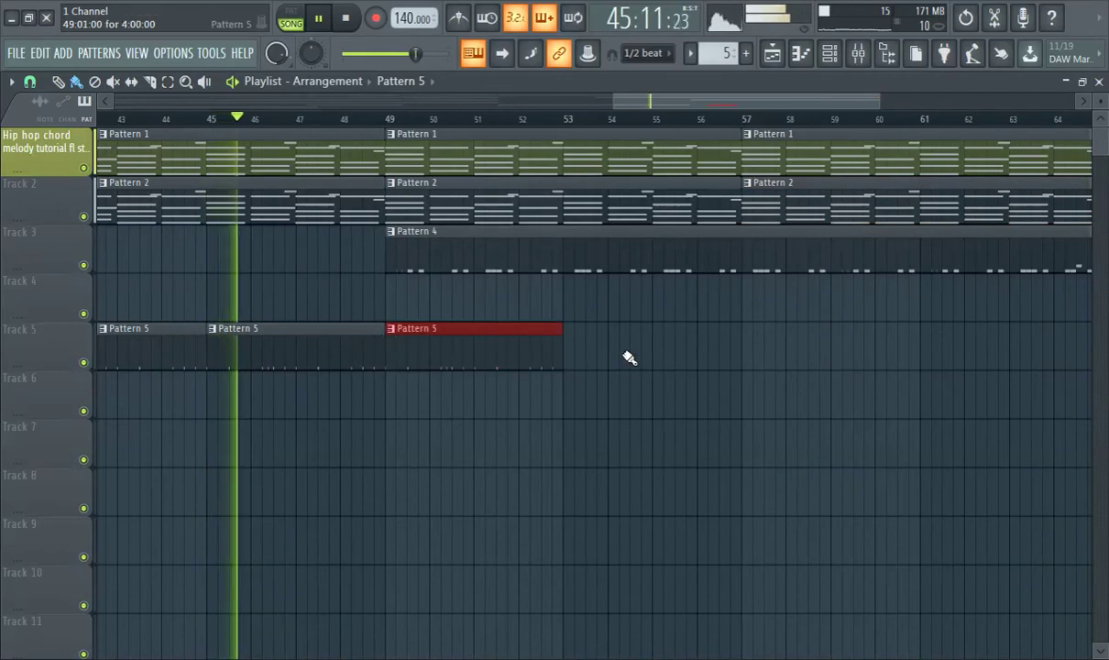
left_click(568, 353)
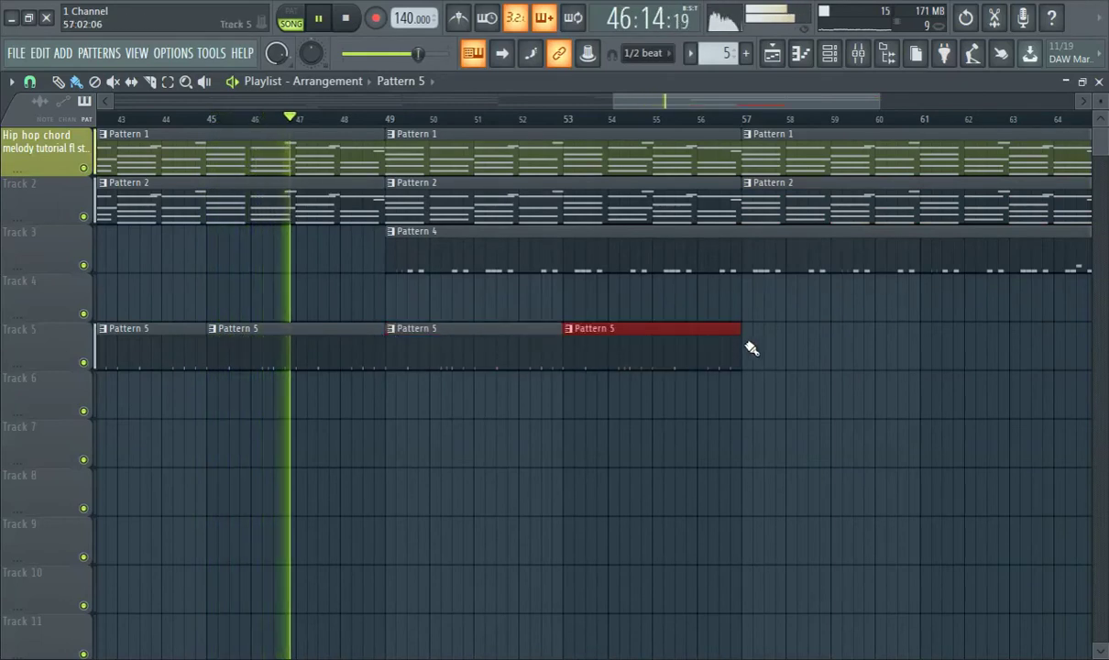
left_click(751, 349)
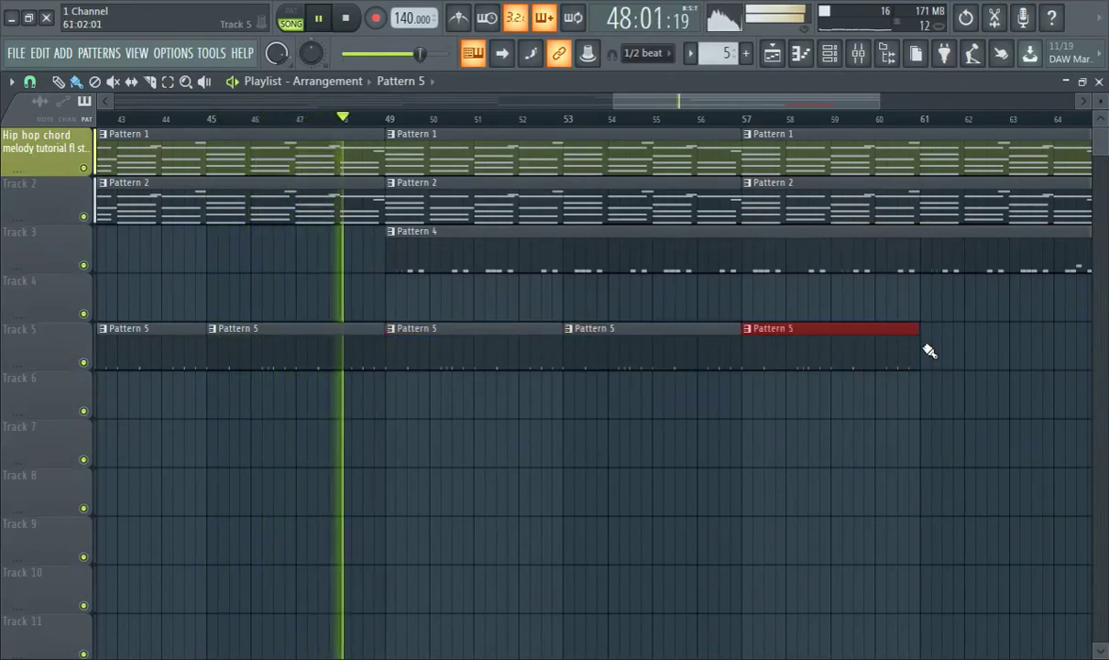
left_click(925, 348)
left_click_drag(646, 100, 678, 284)
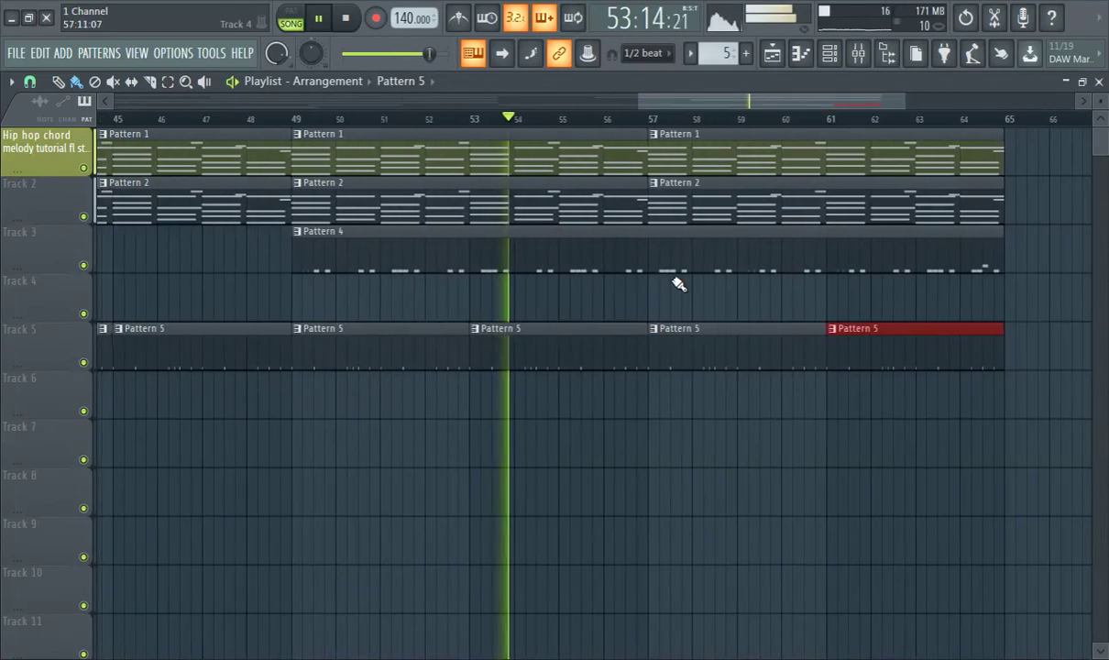